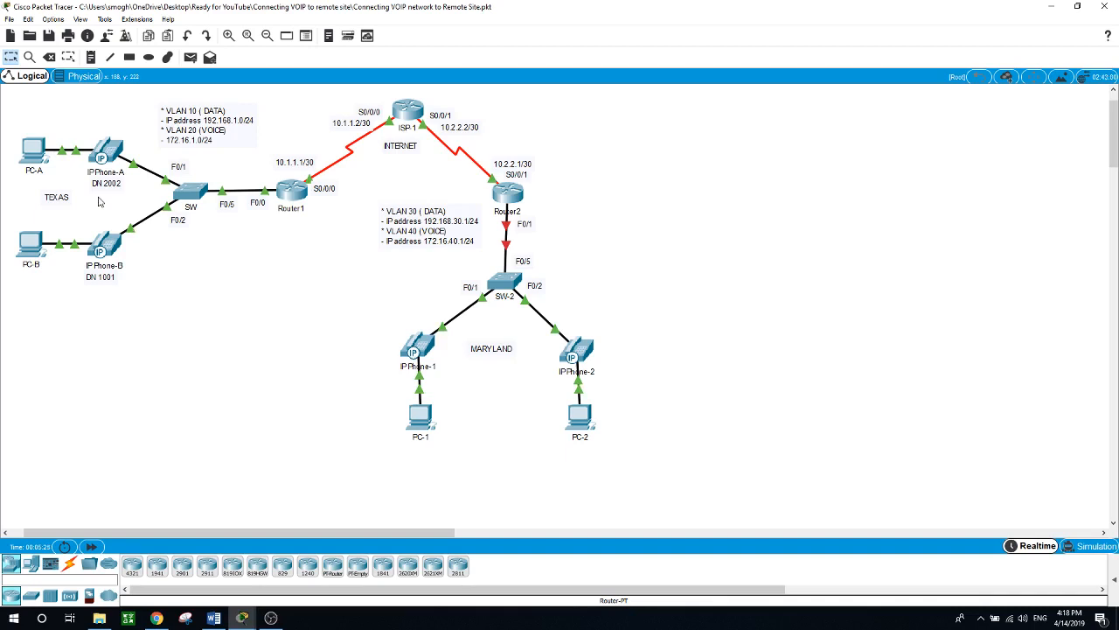
# Test connectivity from PC-A by pinging 192.168.1.11 in its Command Prompt.
pyautogui.moveTo(108, 157)
pyautogui.click(33, 151)
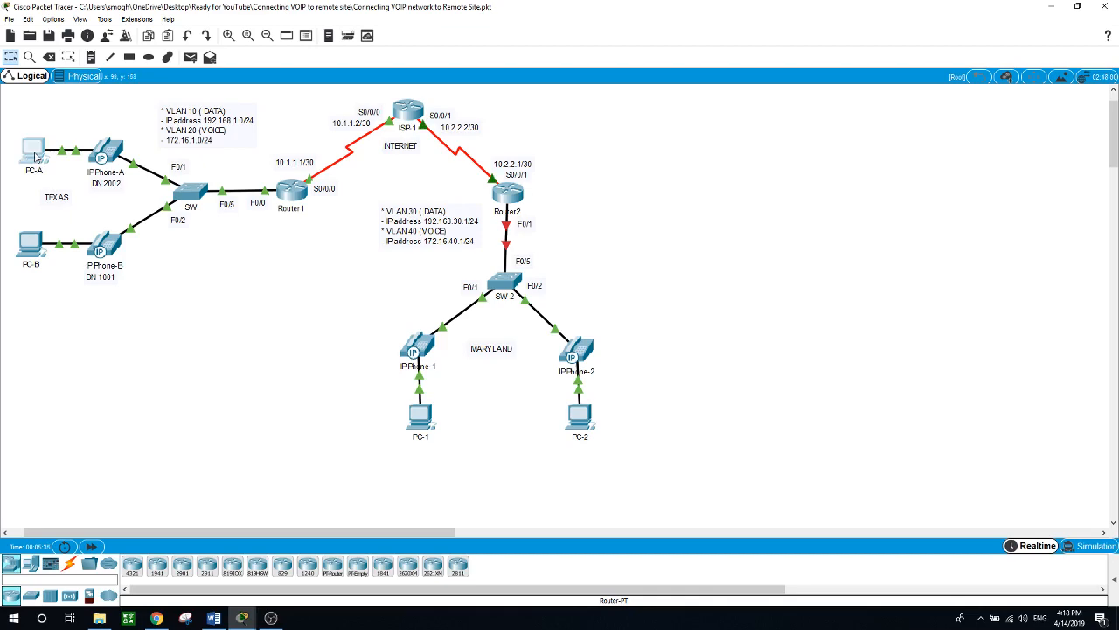
pyautogui.click(406, 112)
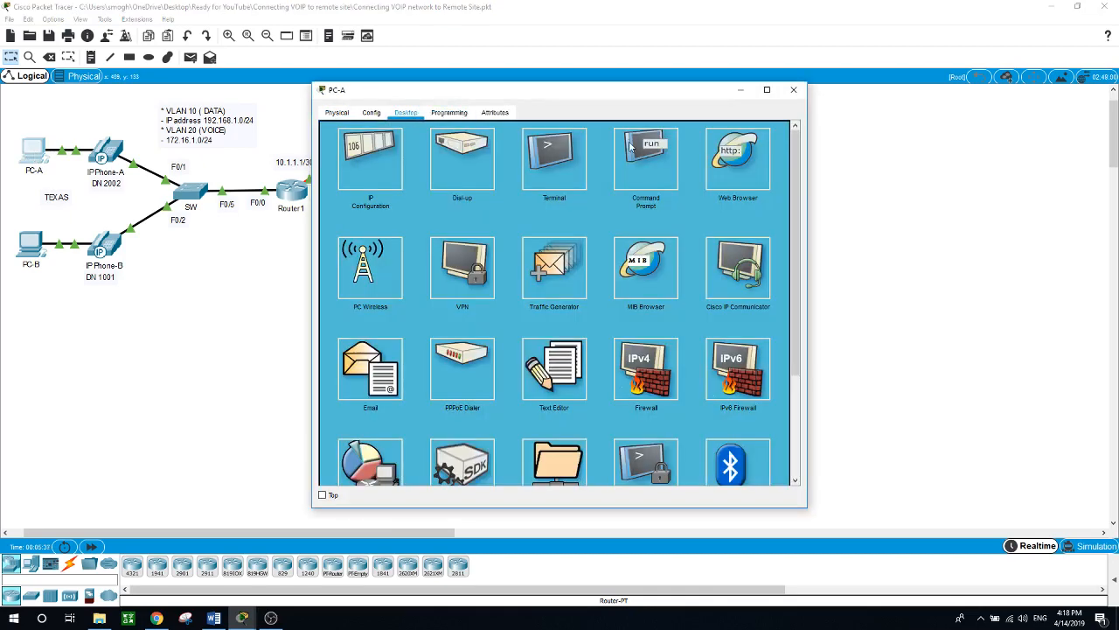
pyautogui.click(633, 147)
pyautogui.write('pio')
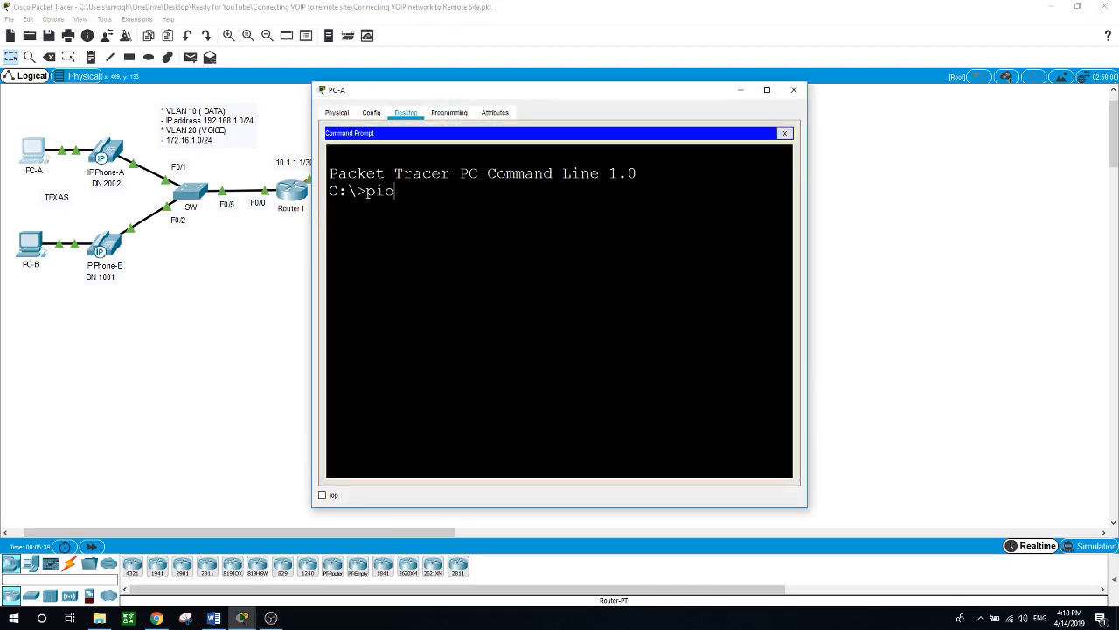
pyautogui.press('BackSpace')
pyautogui.press('BackSpace')
pyautogui.write('g 1')
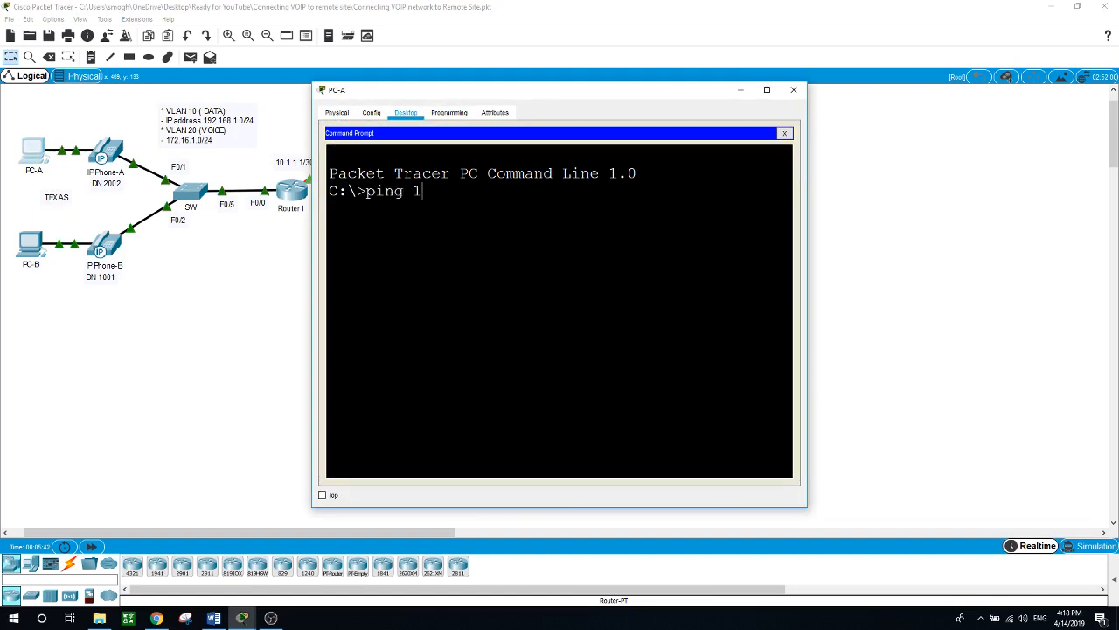
pyautogui.write('92.168.1.11')
pyautogui.press('Return')
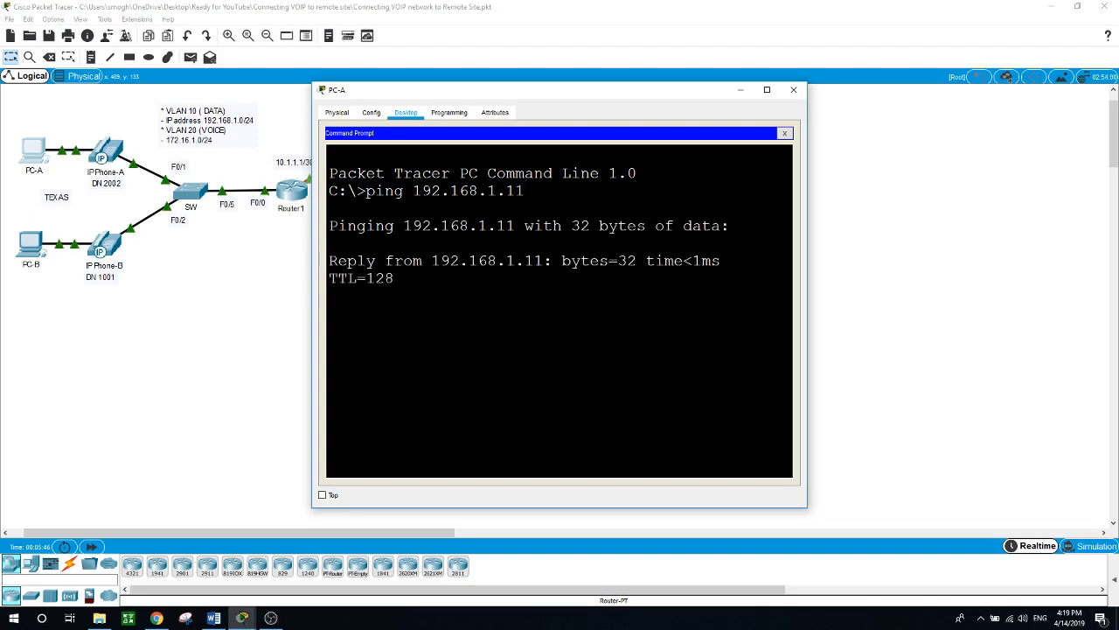
# Open the device windows of IP Phone-A and IP Phone-B and arrange them side by side, widening IP Phone-A's window.
pyautogui.click(103, 157)
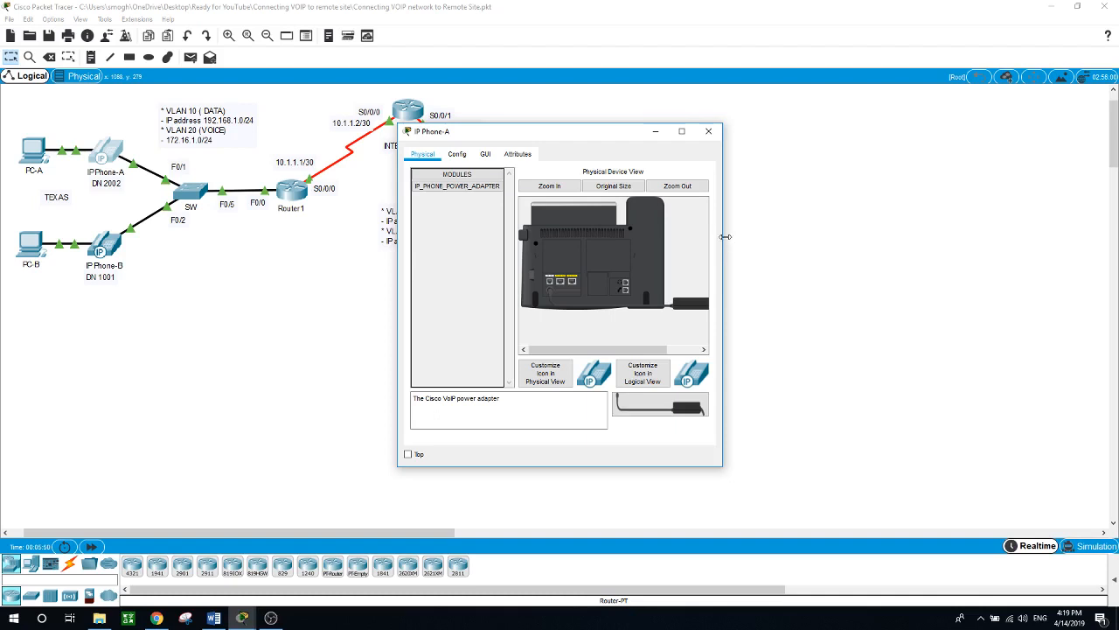
pyautogui.moveTo(725, 237); pyautogui.dragTo(861, 236)
pyautogui.moveTo(686, 133); pyautogui.dragTo(822, 136)
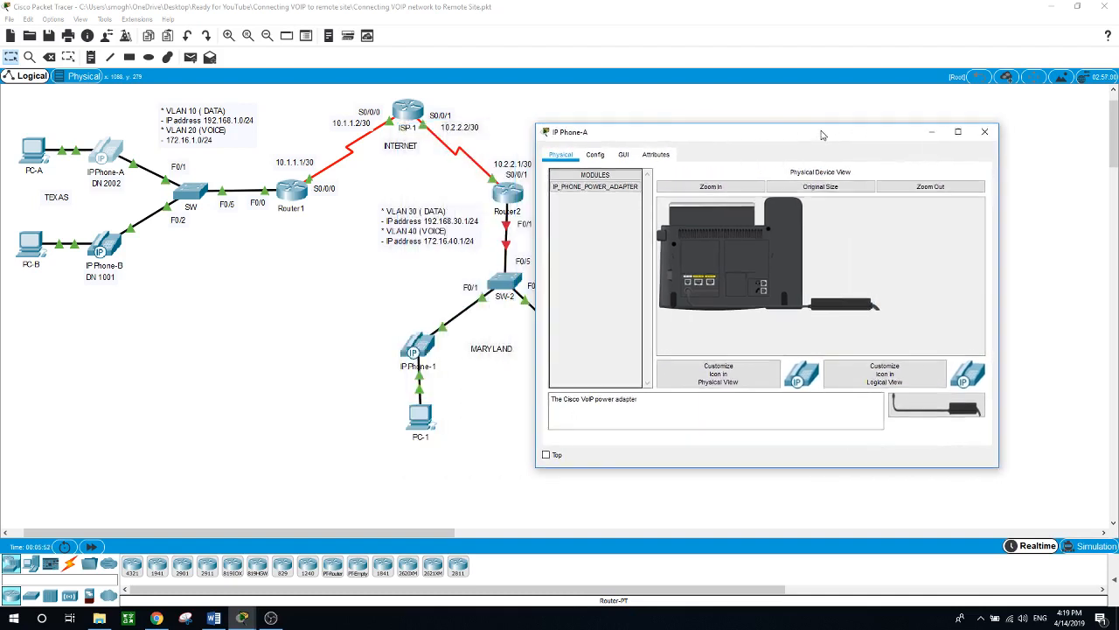
pyautogui.click(102, 243)
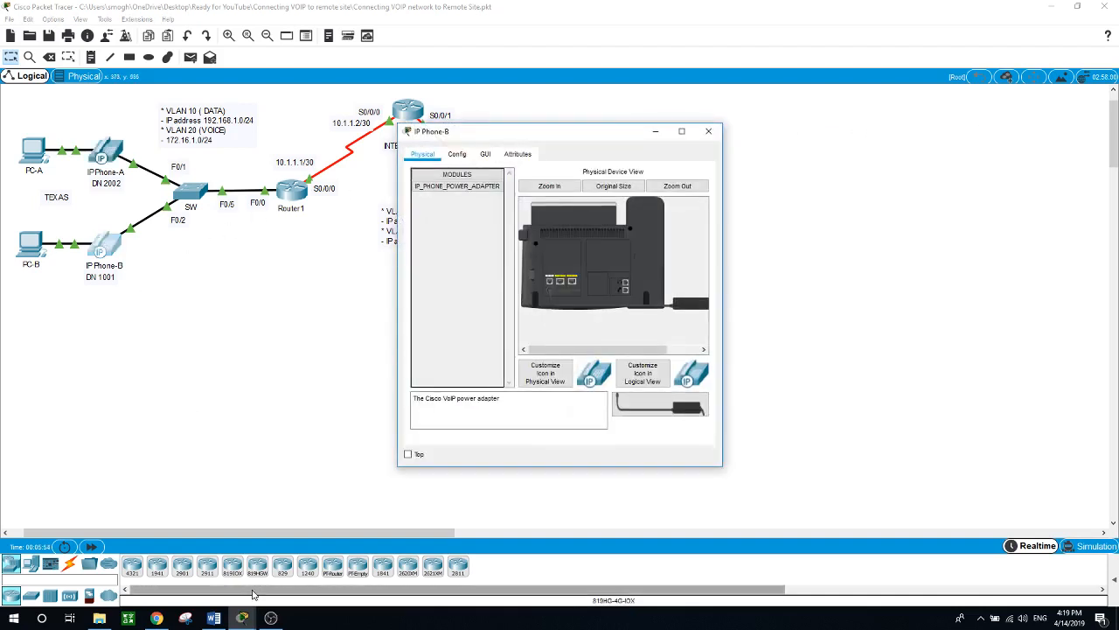
pyautogui.click(240, 623)
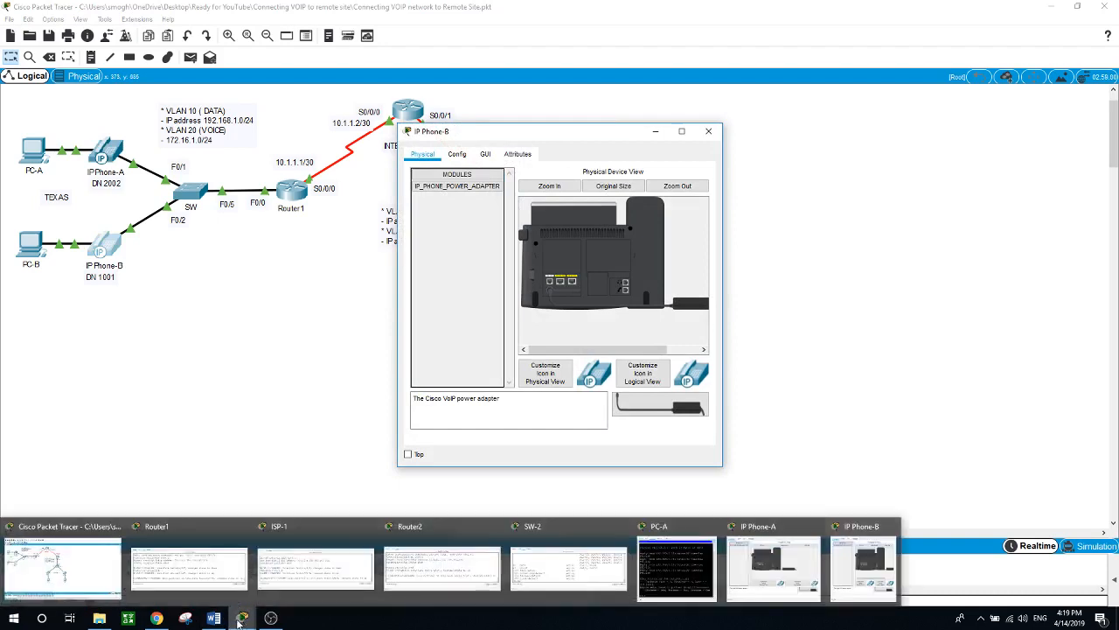
pyautogui.moveTo(814, 601)
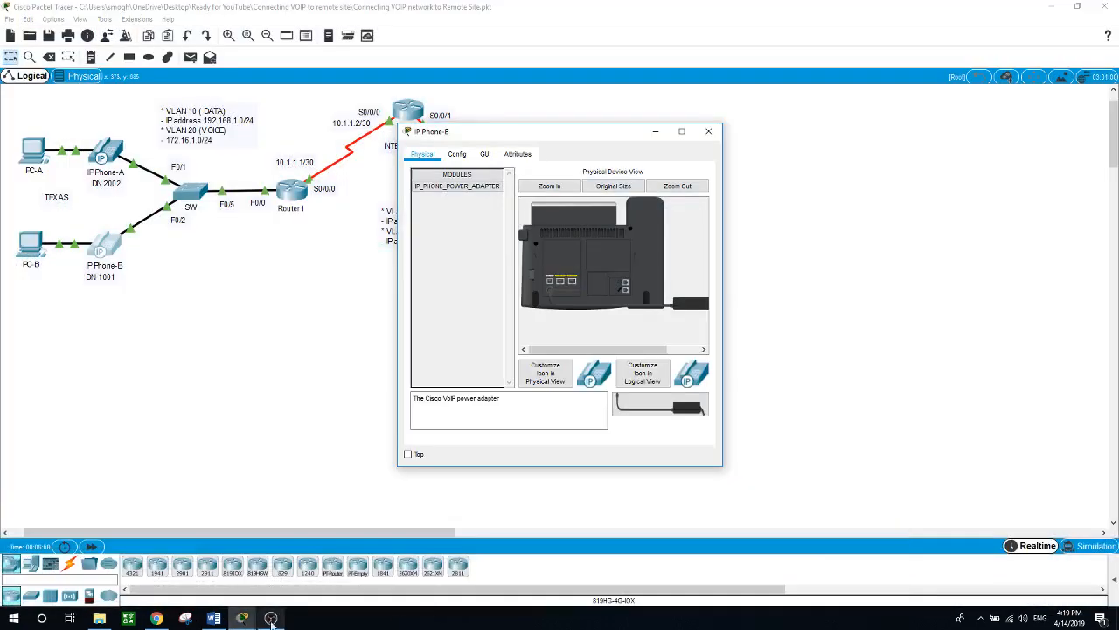
pyautogui.click(243, 619)
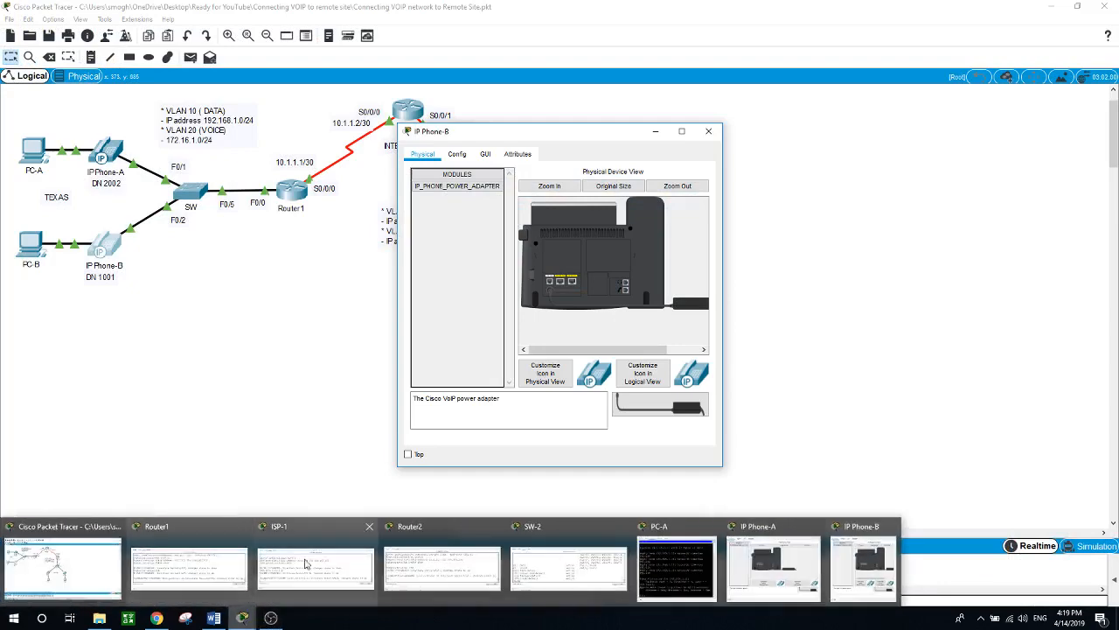
pyautogui.click(774, 568)
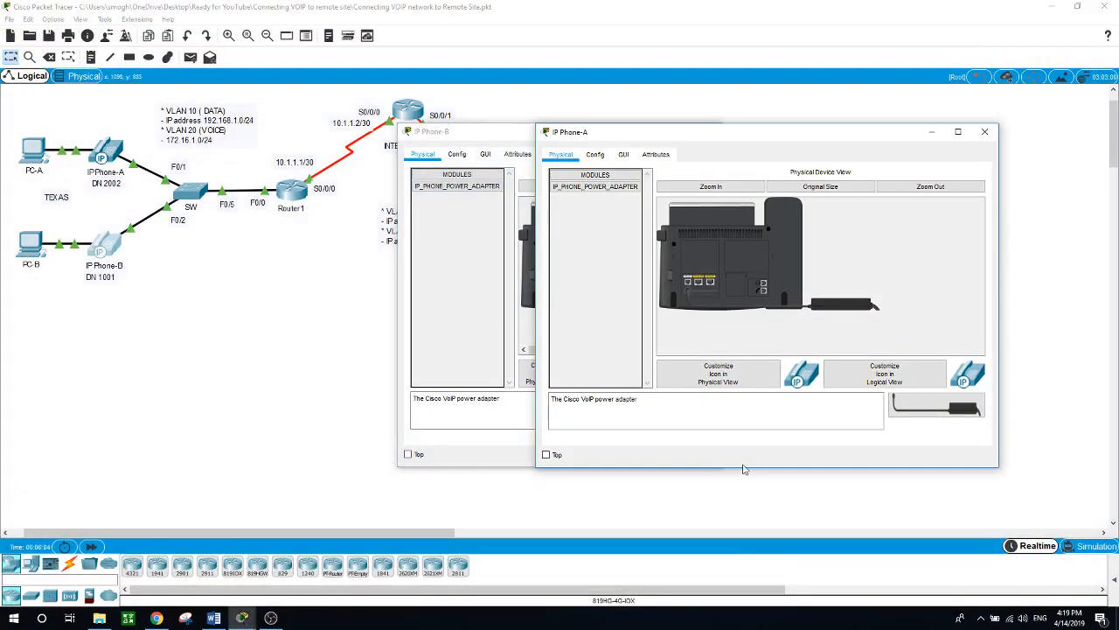
pyautogui.moveTo(527, 135); pyautogui.dragTo(321, 137)
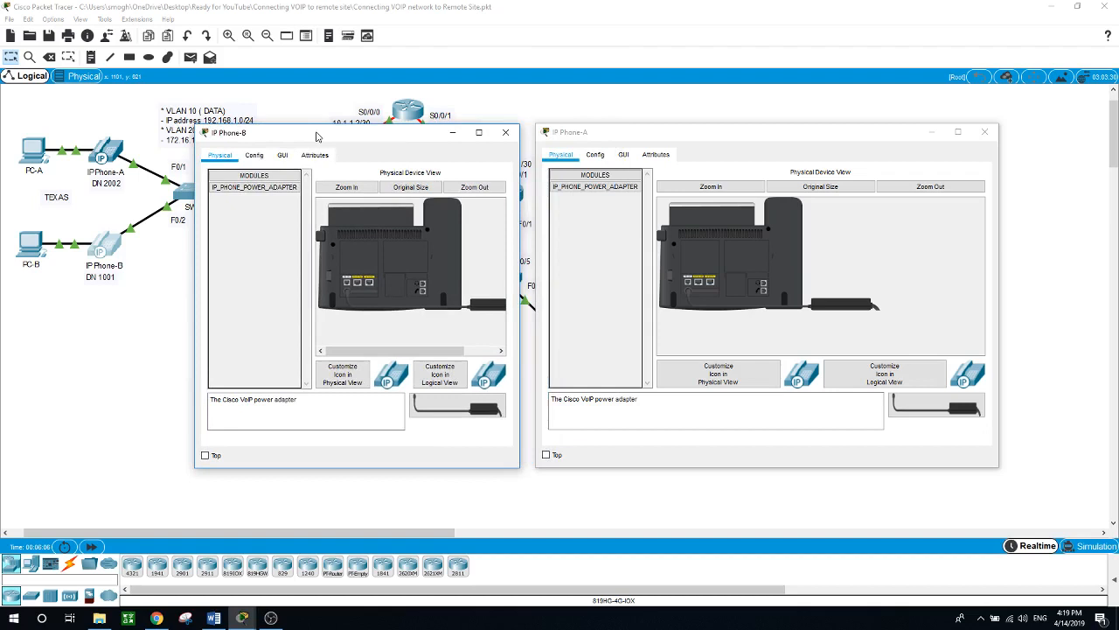
# Show the phone GUI for both IP Phone-A and IP Phone-B, with IP Phone-B's window widened to fit the whole phone.
pyautogui.click(624, 155)
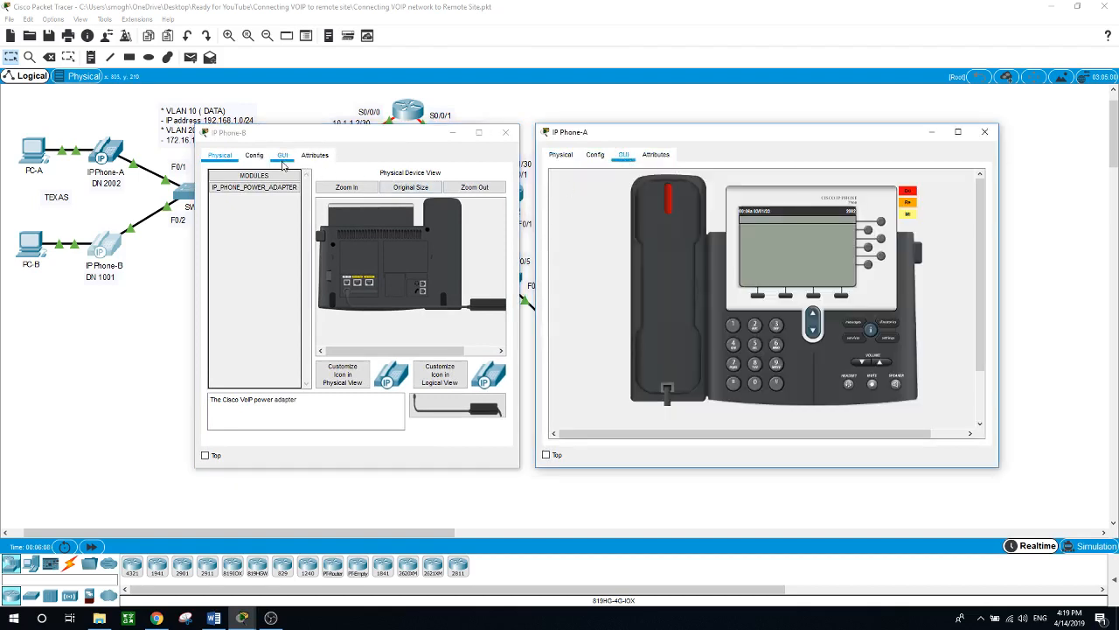
pyautogui.click(283, 156)
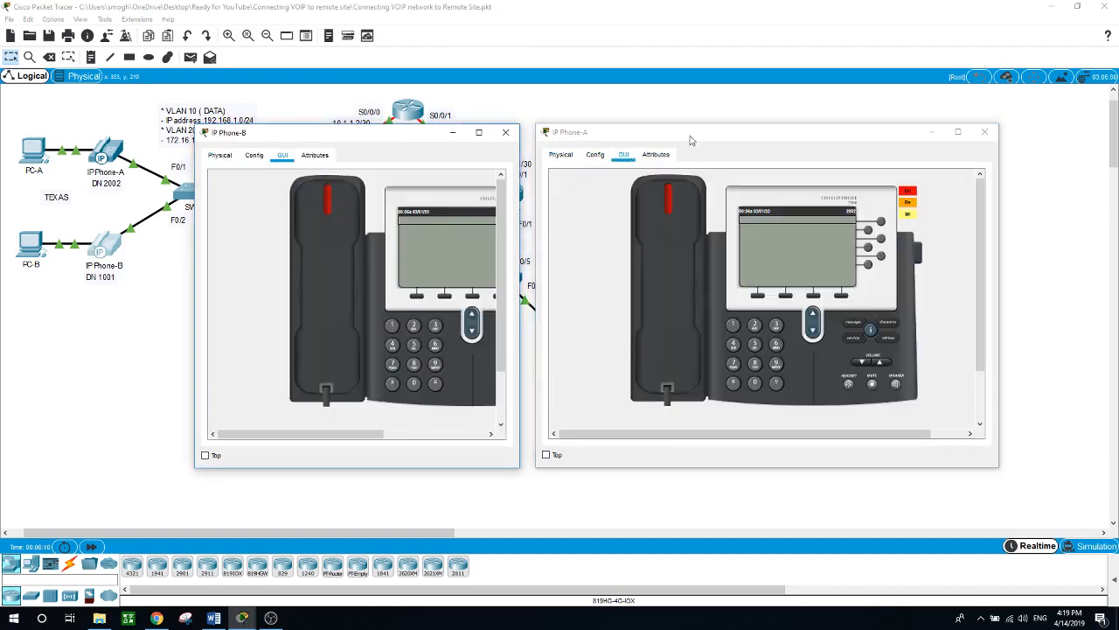
pyautogui.moveTo(691, 140); pyautogui.dragTo(832, 148)
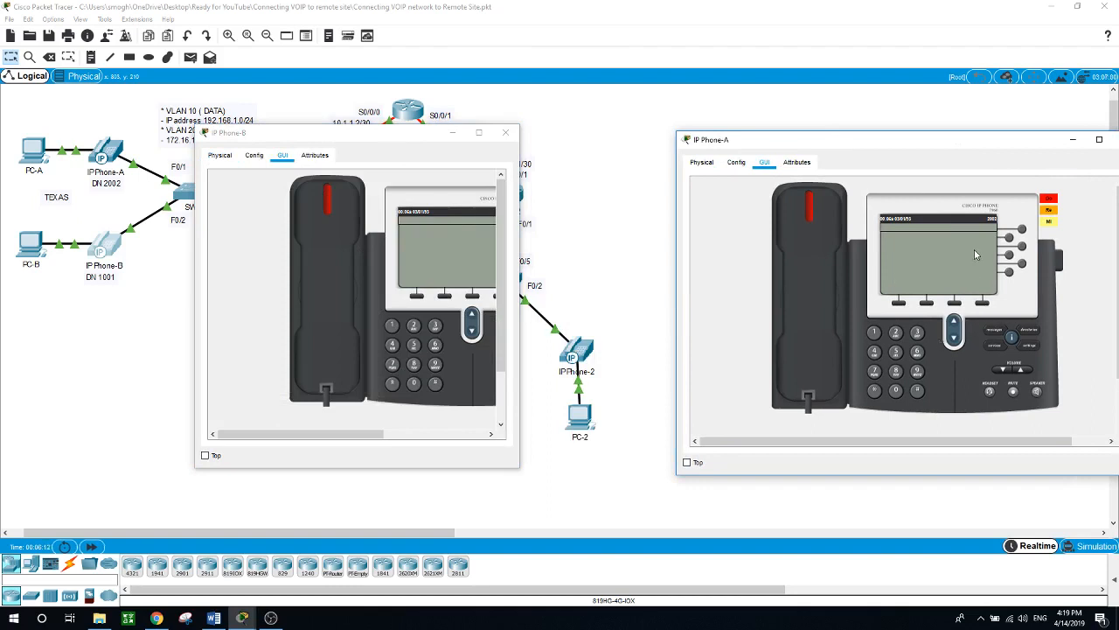
pyautogui.click(522, 220)
pyautogui.moveTo(521, 219); pyautogui.dragTo(620, 208)
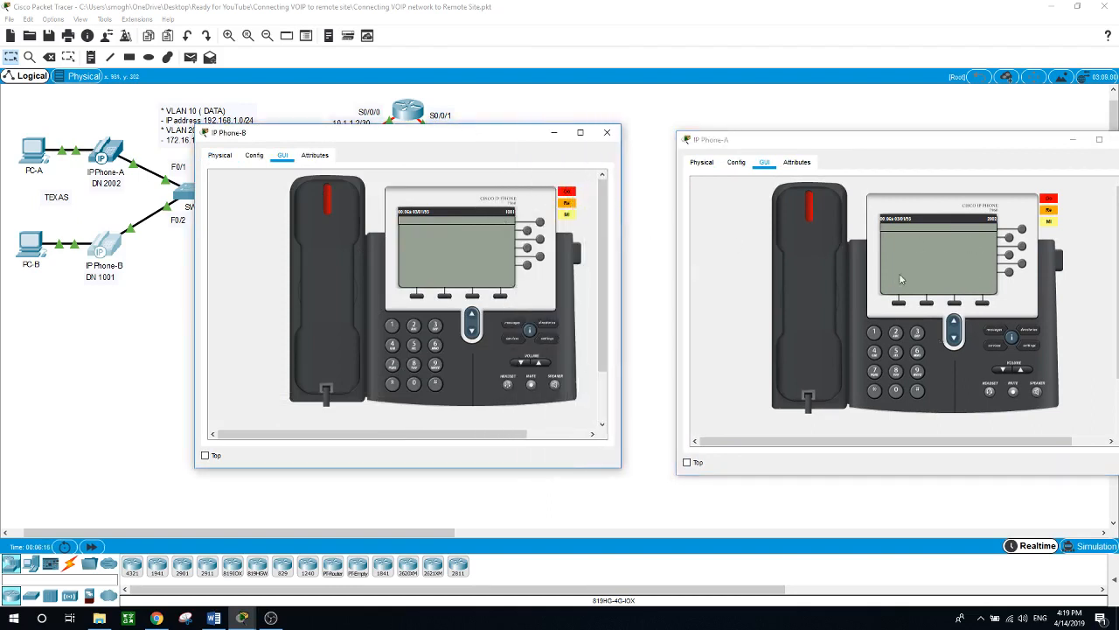
# Call extension 1001 from IP Phone-A with its handset lifted, and return to the network topology.
pyautogui.click(873, 332)
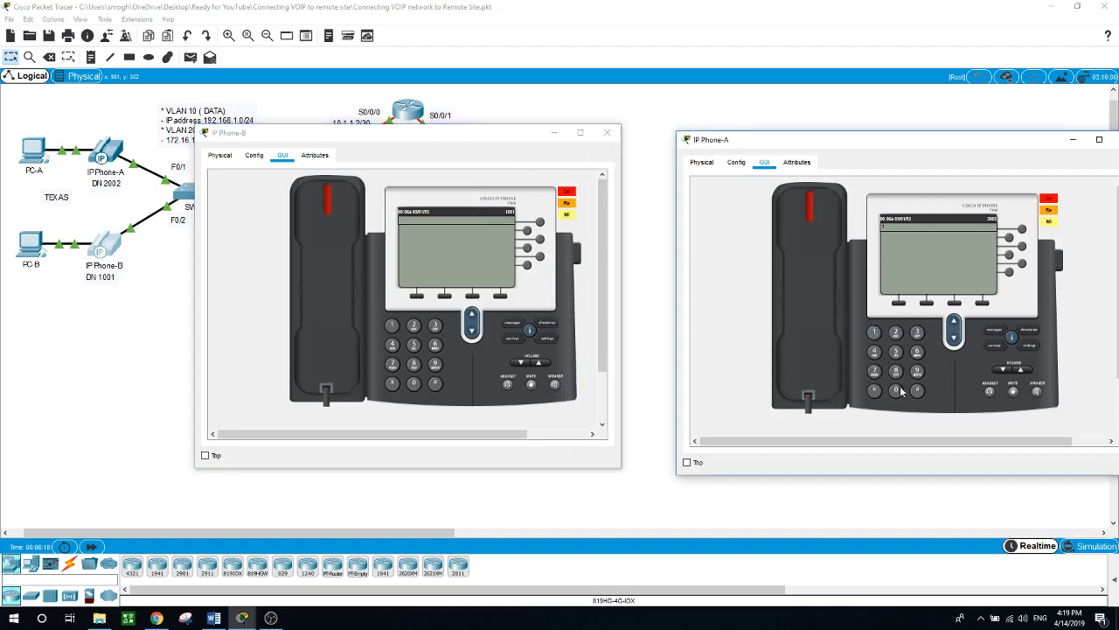
pyautogui.click(895, 390)
pyautogui.click(895, 390)
pyautogui.click(873, 332)
pyautogui.click(807, 338)
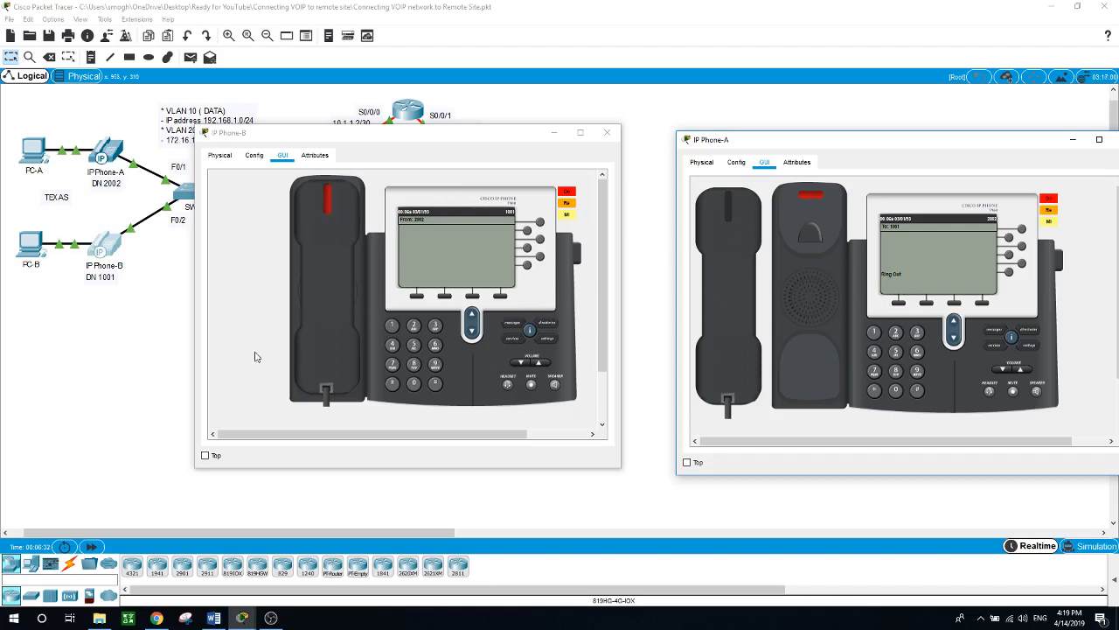
pyautogui.click(125, 364)
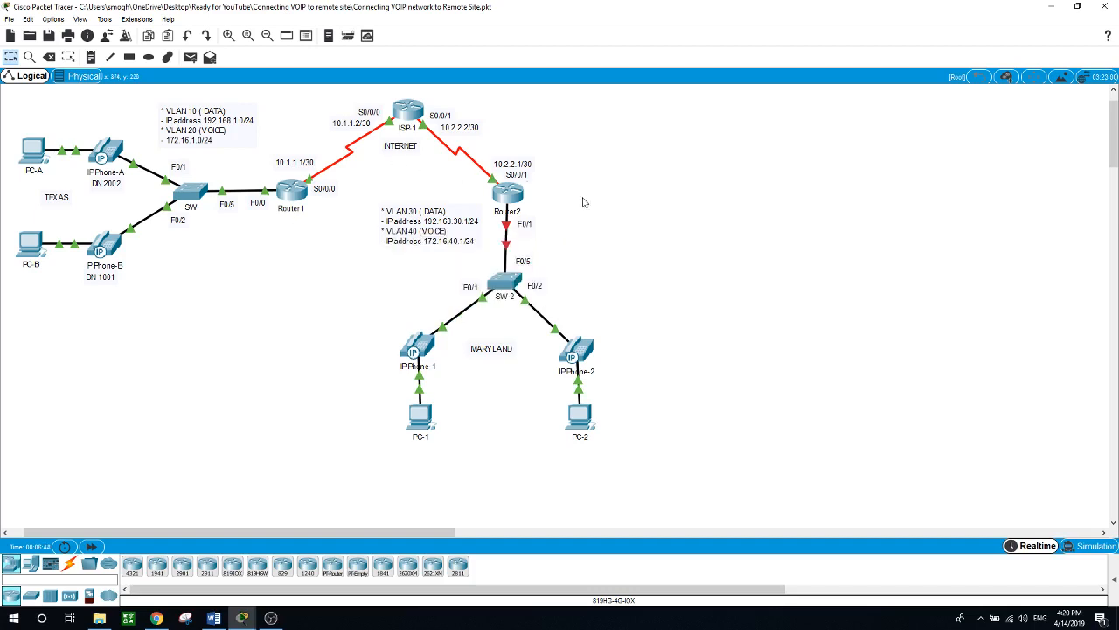
# Examine the port assignments of the DATA and VOICE VLANs in SW-2's command-line output.
pyautogui.click(505, 281)
pyautogui.moveTo(246, 453); pyautogui.dragTo(811, 451)
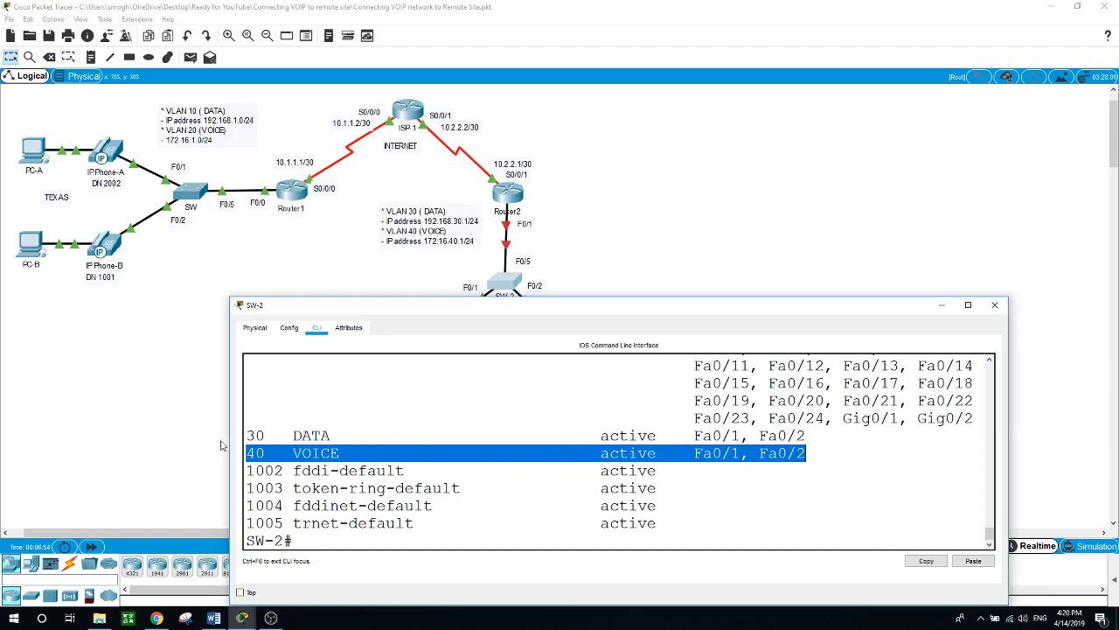
pyautogui.moveTo(252, 434); pyautogui.dragTo(814, 439)
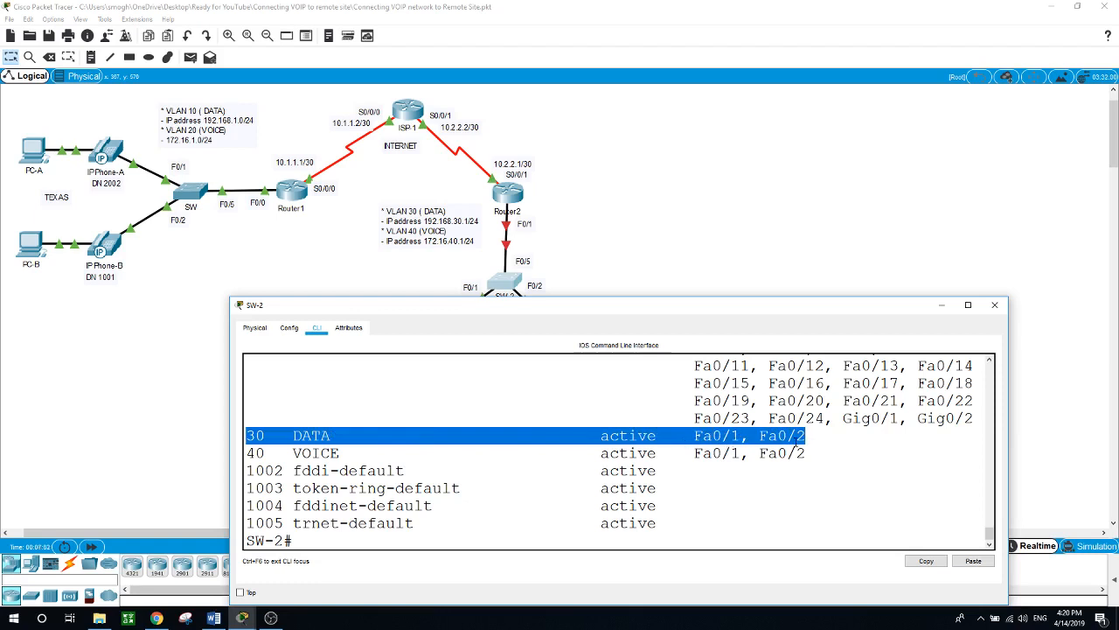
pyautogui.click(634, 228)
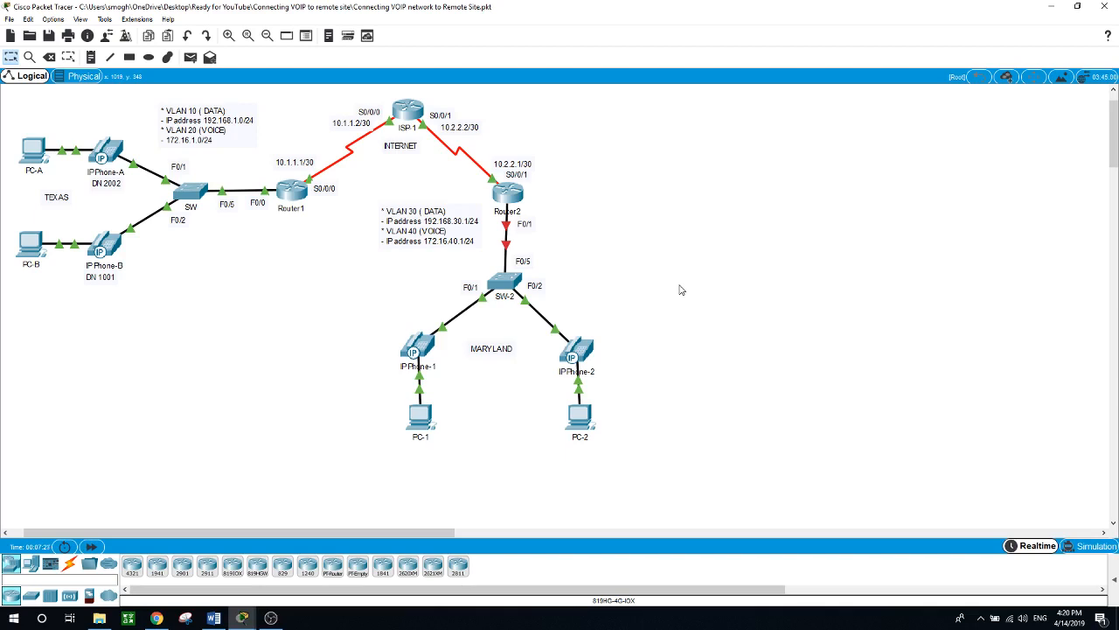
# On Router2, leave the serial interface configuration and create subinterface f0/1.30 with dot1Q encapsulation for VLAN 30.
pyautogui.click(508, 192)
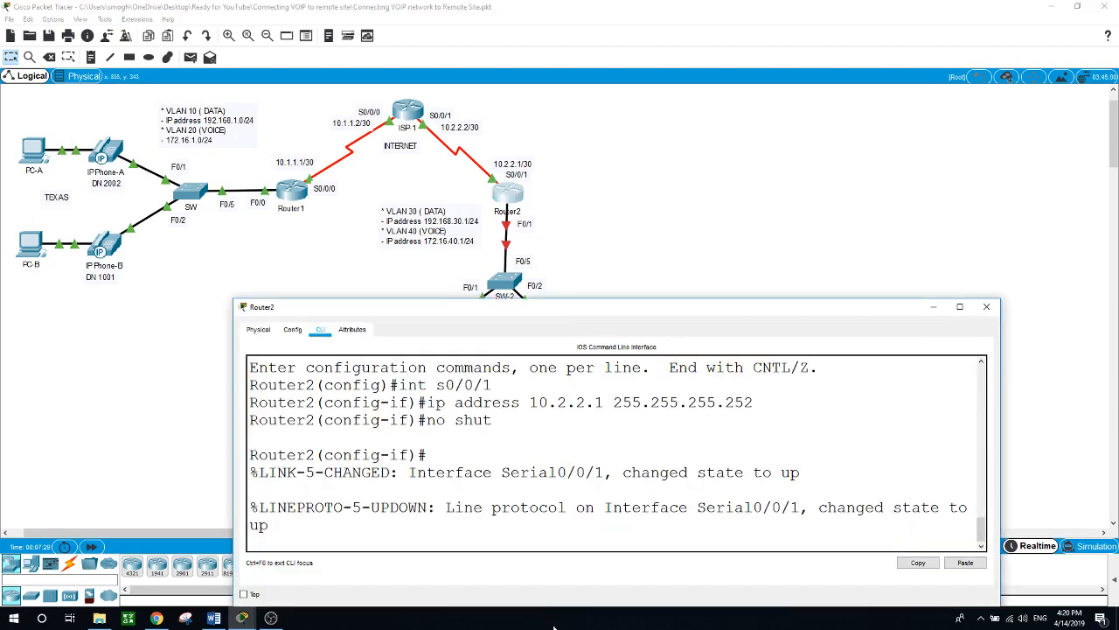
pyautogui.press('Return')
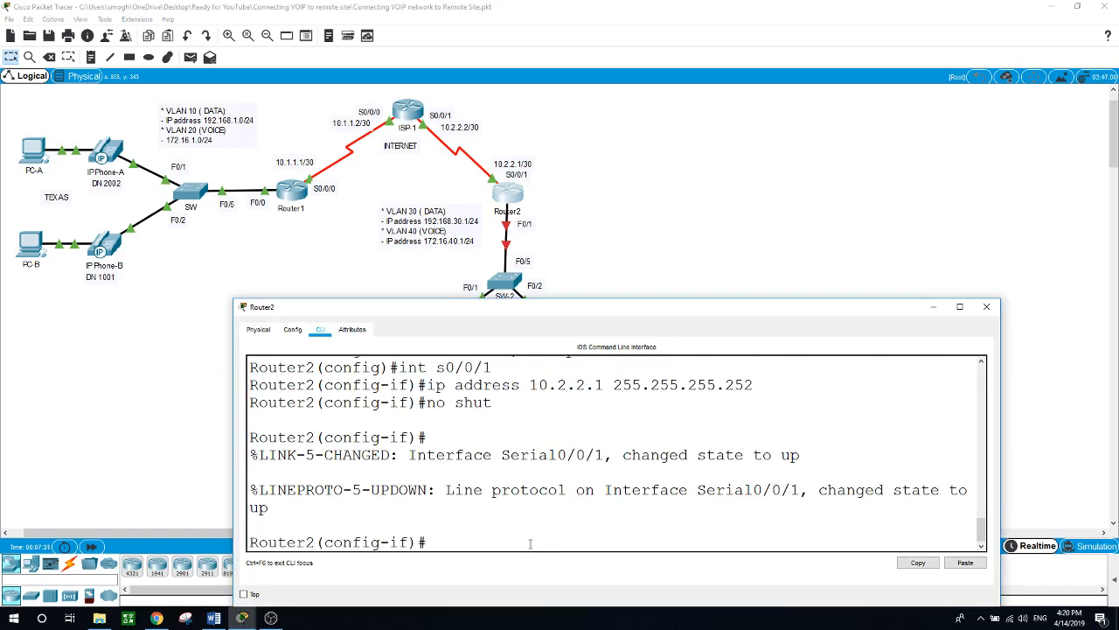
pyautogui.write('exit')
pyautogui.press('Return')
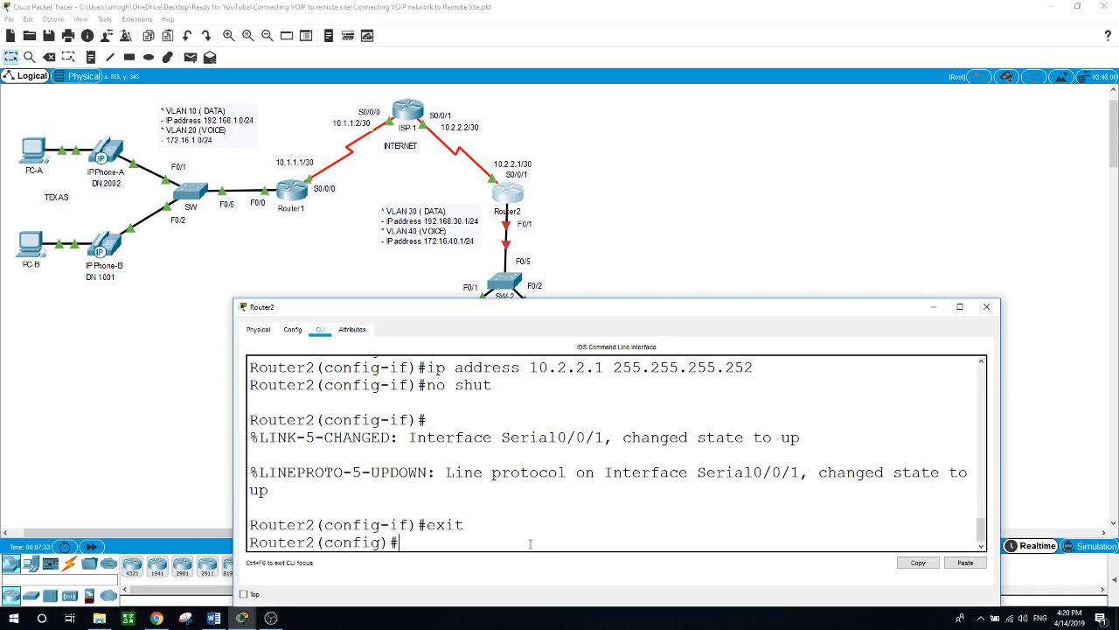
pyautogui.write('int f0/1.30')
pyautogui.press('Return')
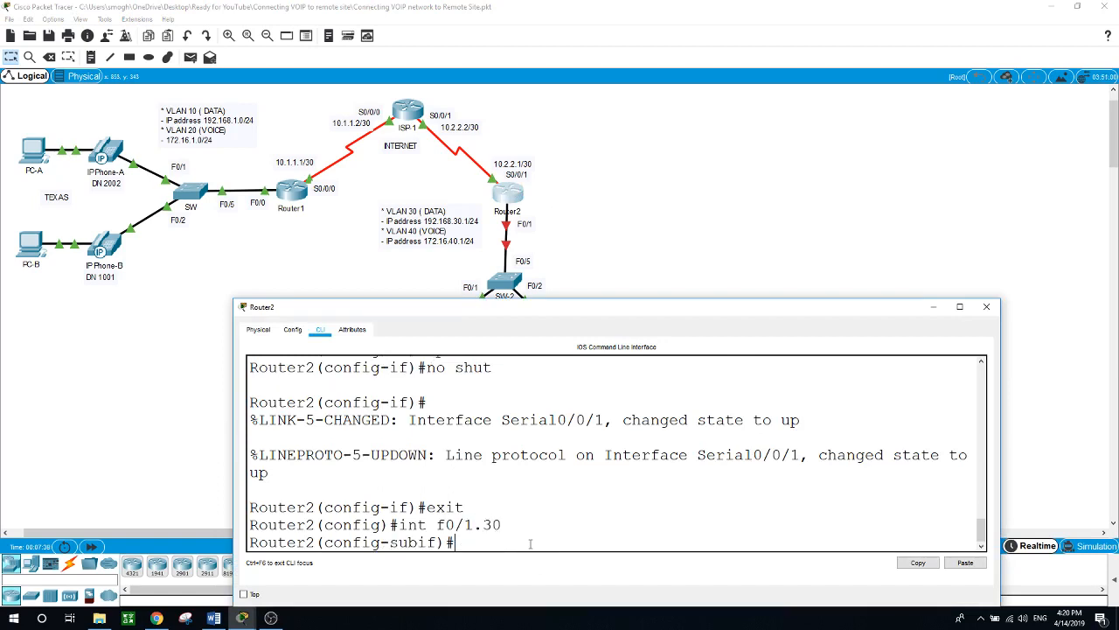
pyautogui.write('en')
pyautogui.press('Tab')
pyautogui.write('do')
pyautogui.press('Tab')
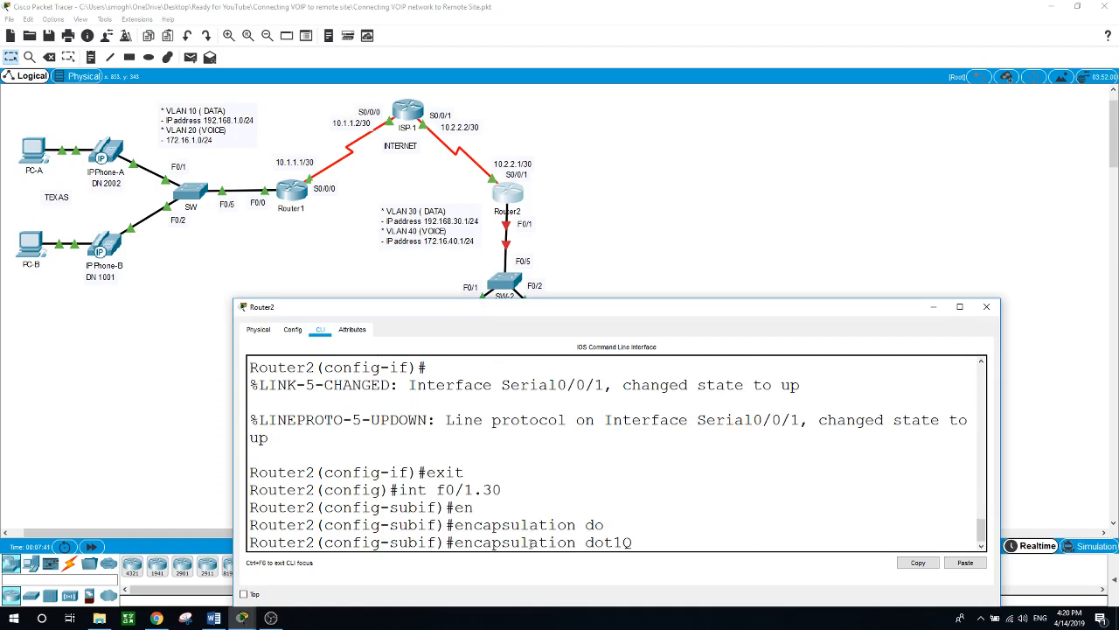
pyautogui.write('30')
pyautogui.press('Return')
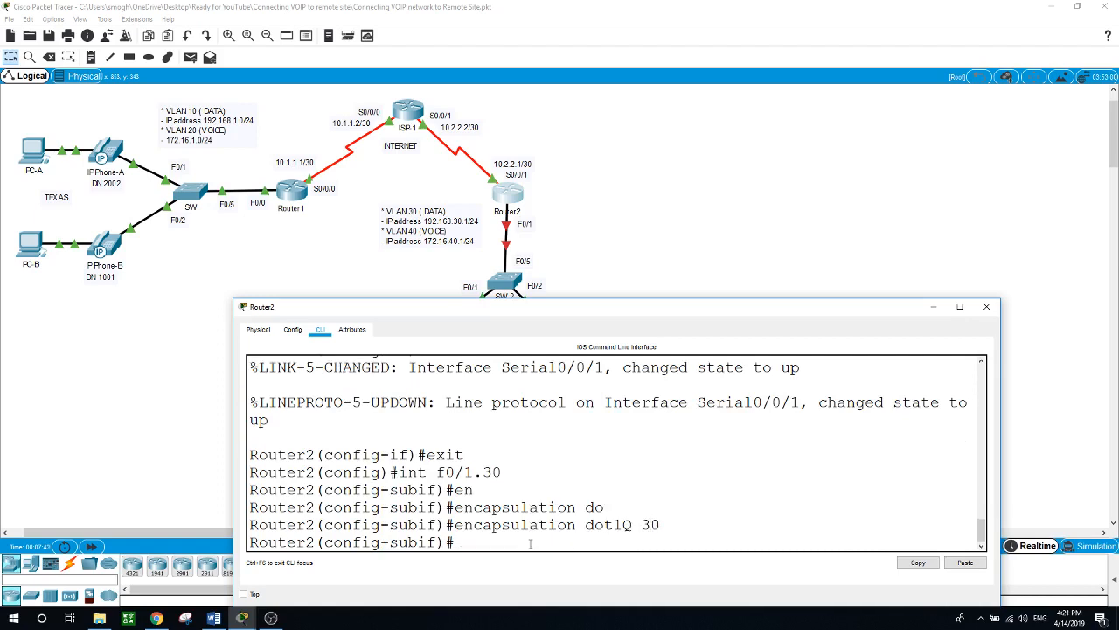
# Assign IP address 192.168.30.1 with mask 255.255.255.0 to the VLAN 30 subinterface and exit its configuration.
pyautogui.write('ip ad')
pyautogui.press('Tab')
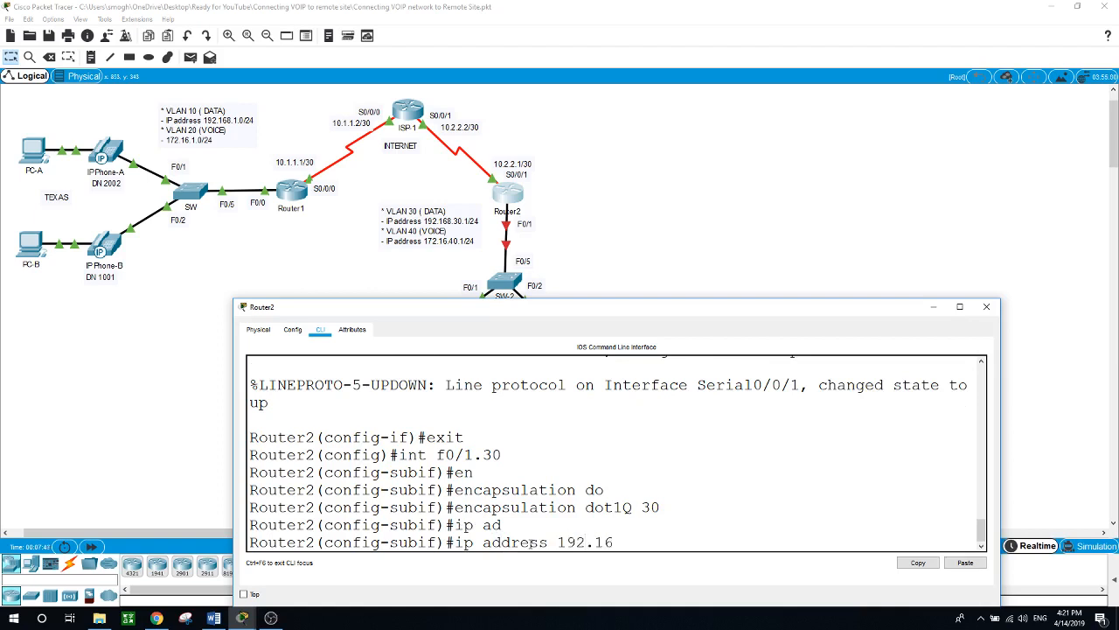
pyautogui.write('192.168.30.1 255.255.255.0')
pyautogui.press('Return')
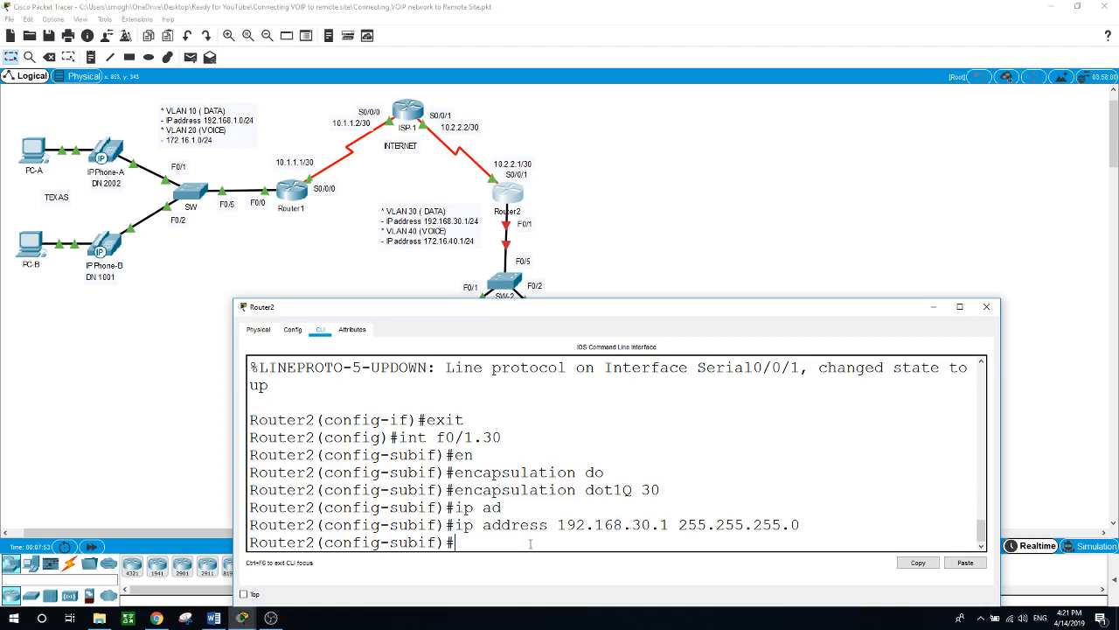
pyautogui.write('exit')
pyautogui.press('Return')
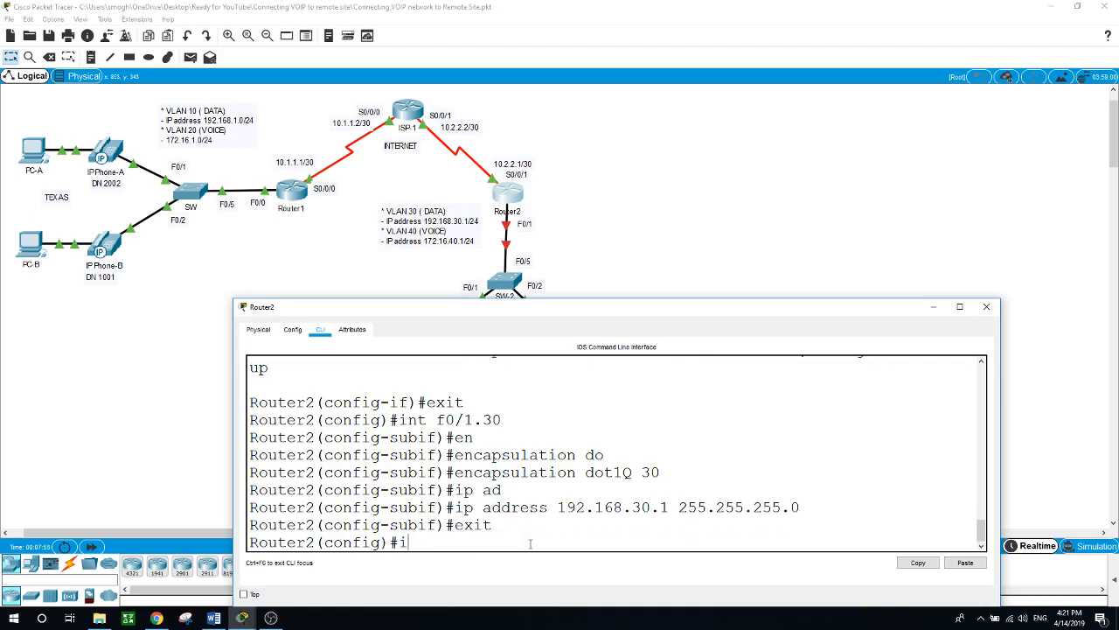
# Create subinterface f0/1.40 on Router2 with dot1Q encapsulation for VLAN 40.
pyautogui.write('int f0/1.40')
pyautogui.press('Return')
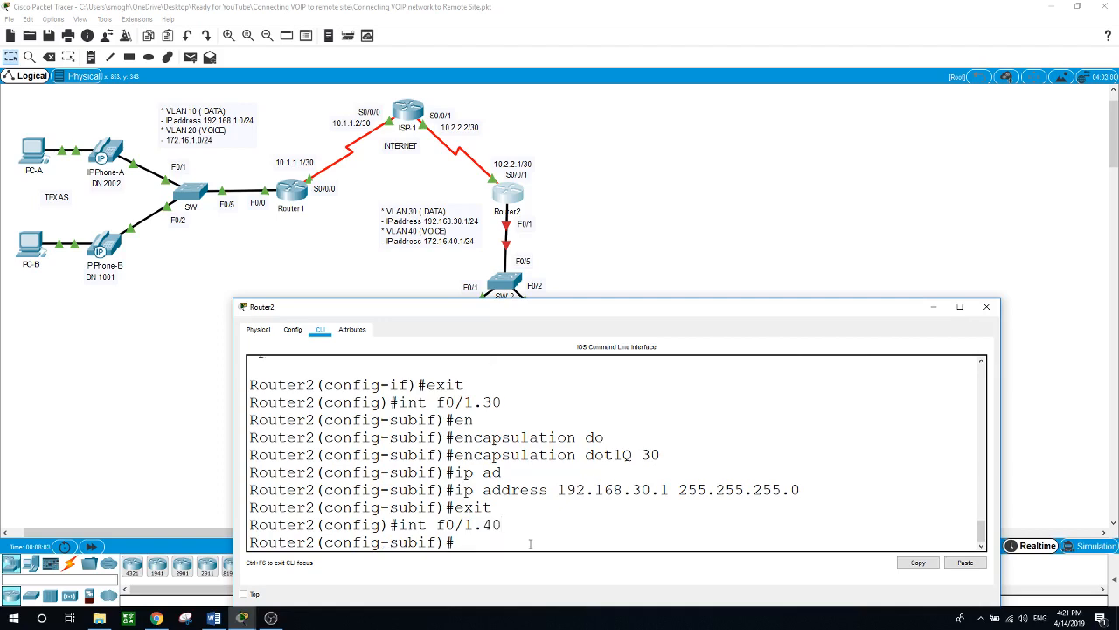
pyautogui.write('en')
pyautogui.press('Tab')
pyautogui.write('do')
pyautogui.press('Tab')
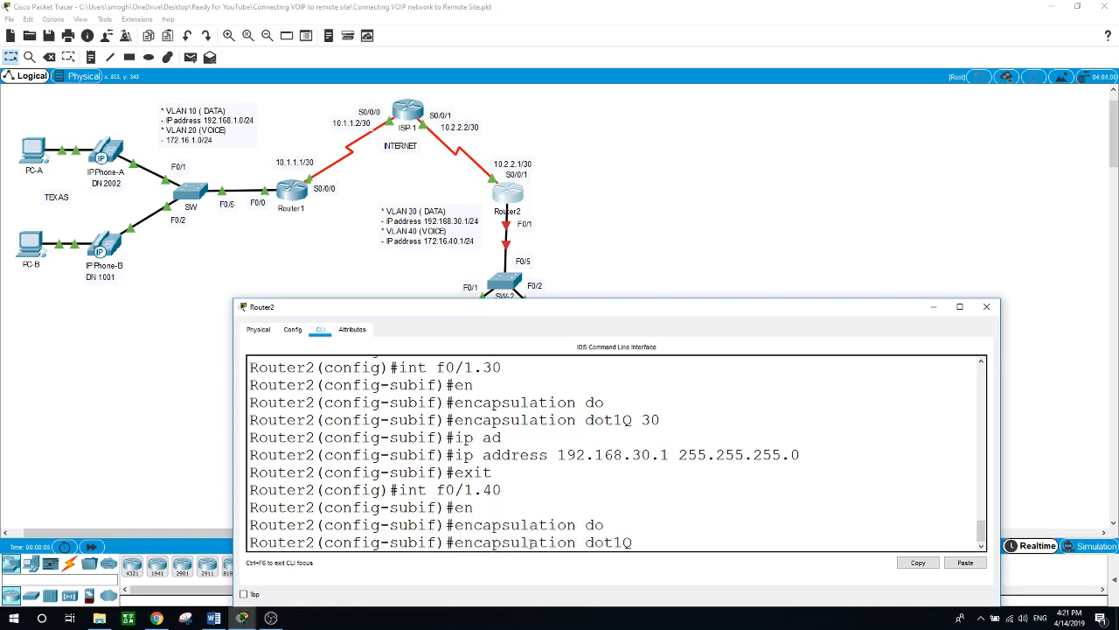
pyautogui.write('40')
pyautogui.press('Return')
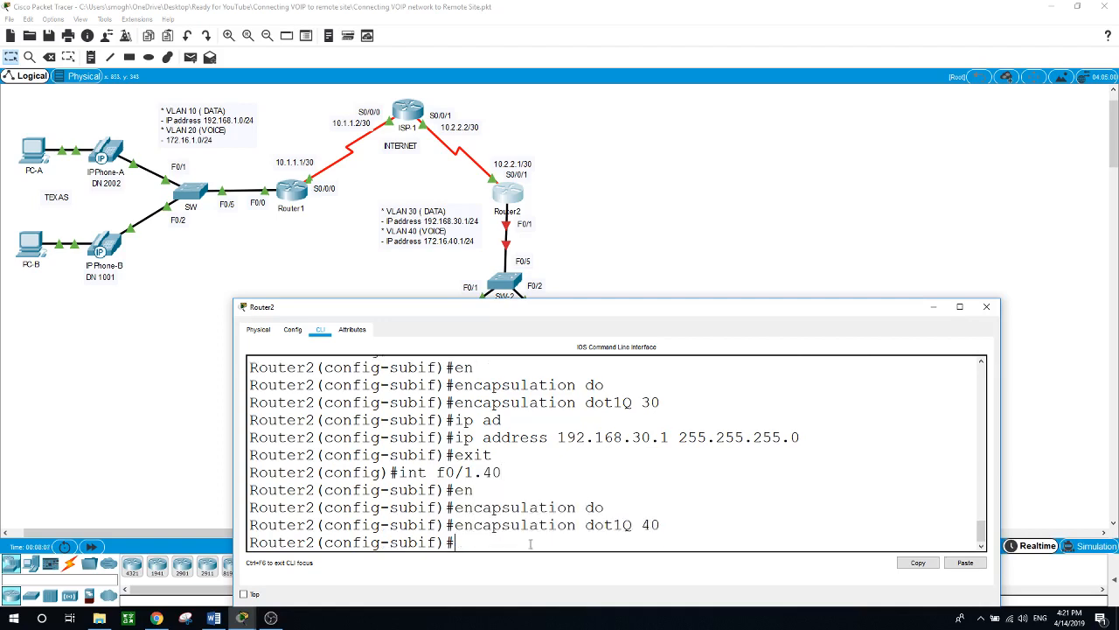
# Assign IP address 172.16.40.1 with mask 255.255.255.0 to Router2's VLAN 40 subinterface and exit its configuration.
pyautogui.write('ip add')
pyautogui.press('Tab')
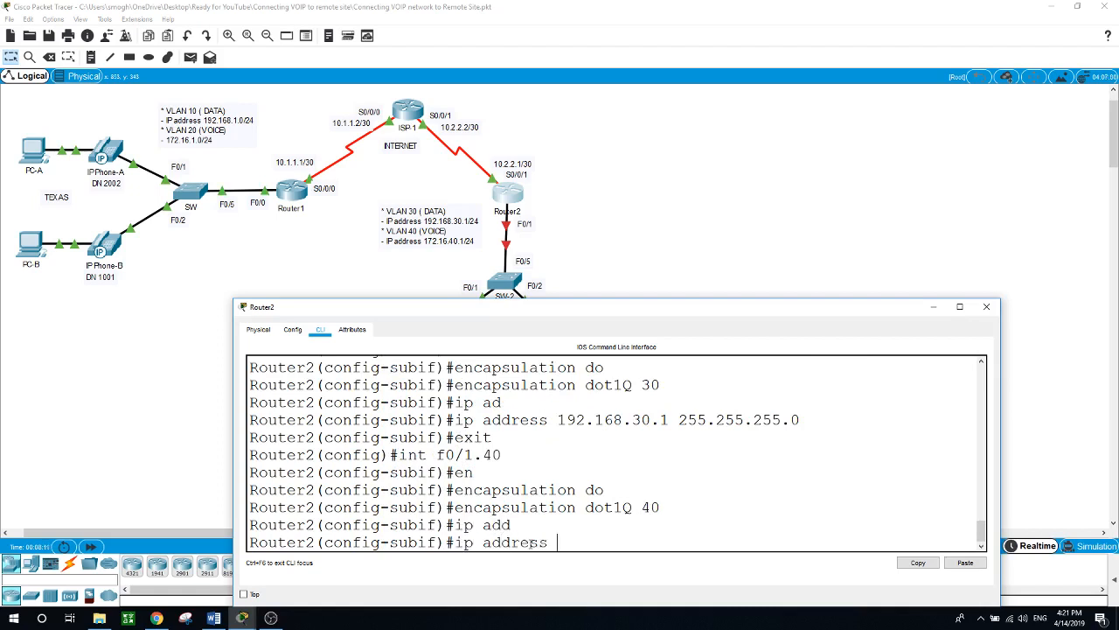
pyautogui.write('172.16.40.1 255.255.255.0')
pyautogui.press('Return')
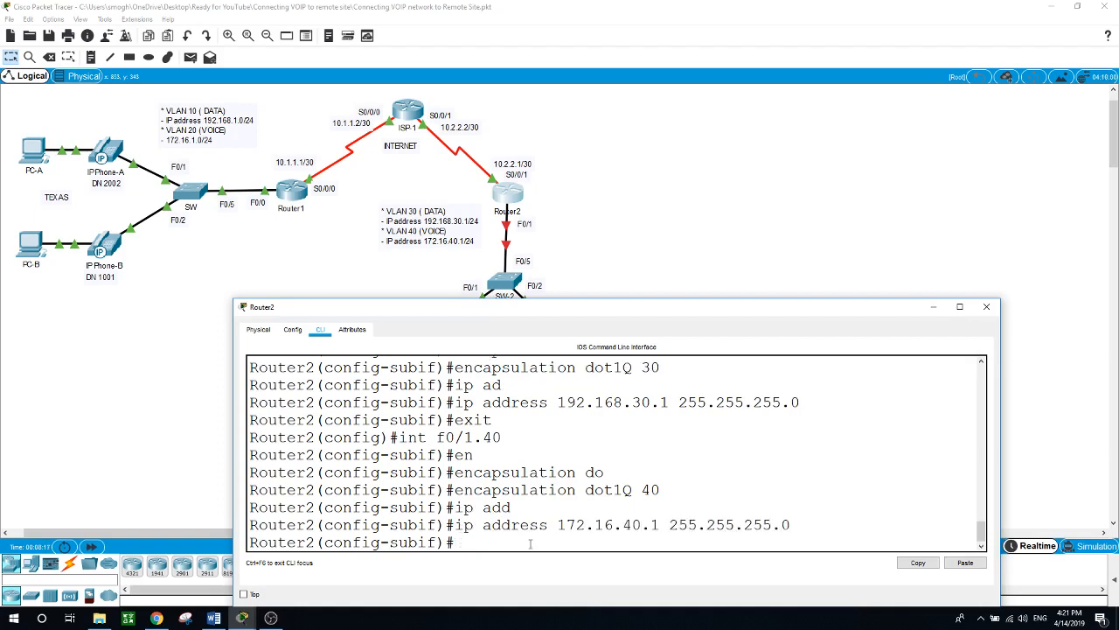
pyautogui.write('exit')
pyautogui.press('Return')
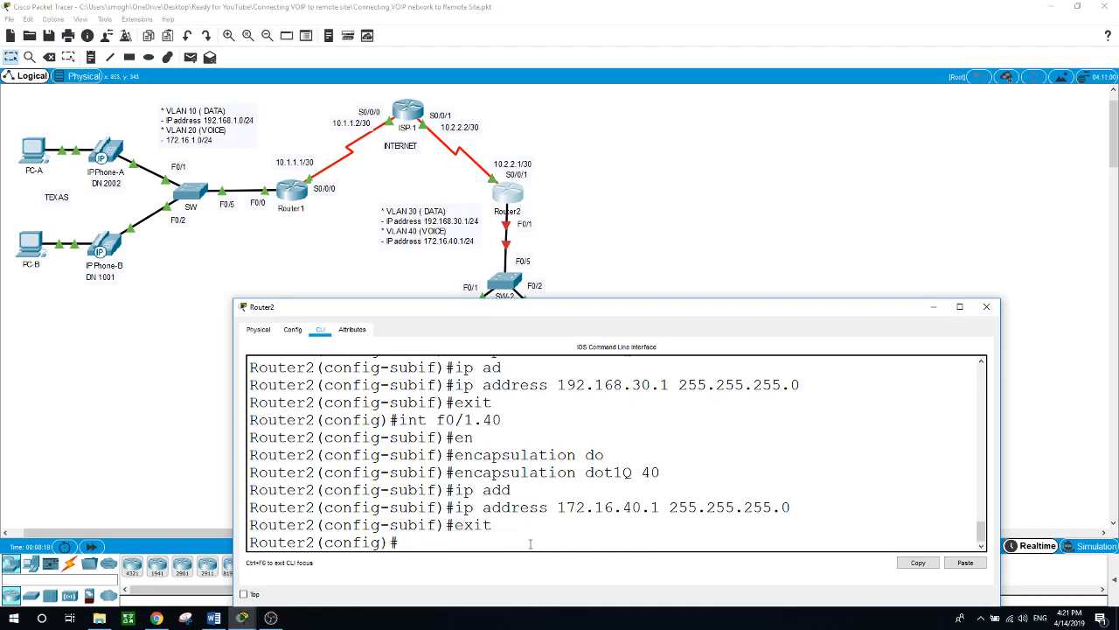
# Enable Router2's physical interface f0/1 with no shutdown.
pyautogui.write('int f0/1')
pyautogui.press('Return')
pyautogui.write('no shut')
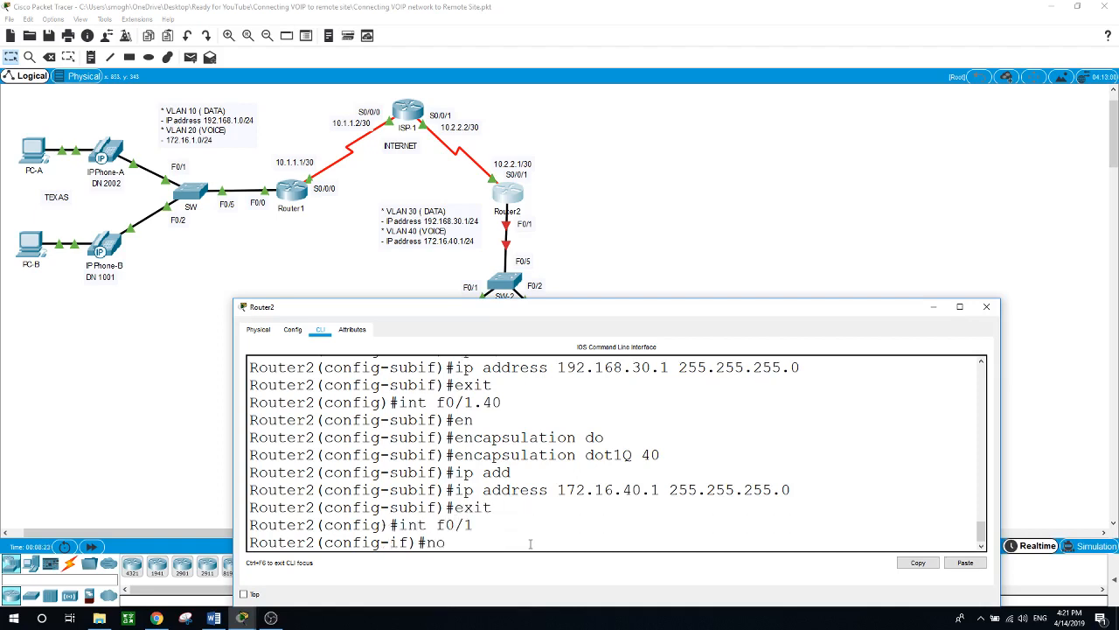
pyautogui.press('Return')
pyautogui.press('Return')
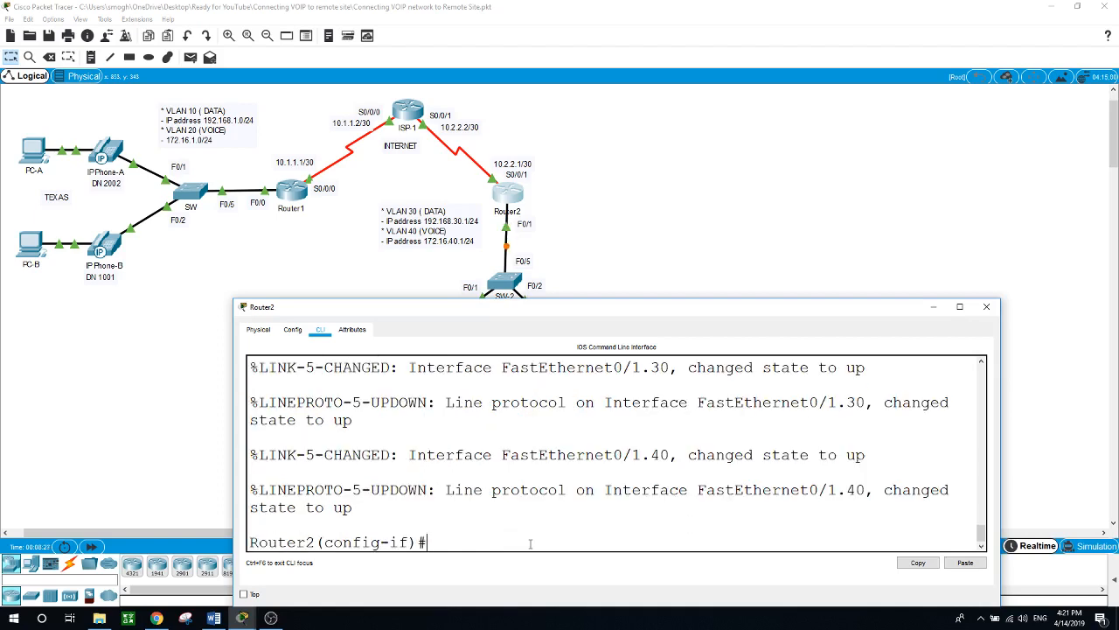
# Return Router2 to global configuration mode and exclude addresses 192.168.30.1 through 192.168.30.10 from DHCP.
pyautogui.click(660, 250)
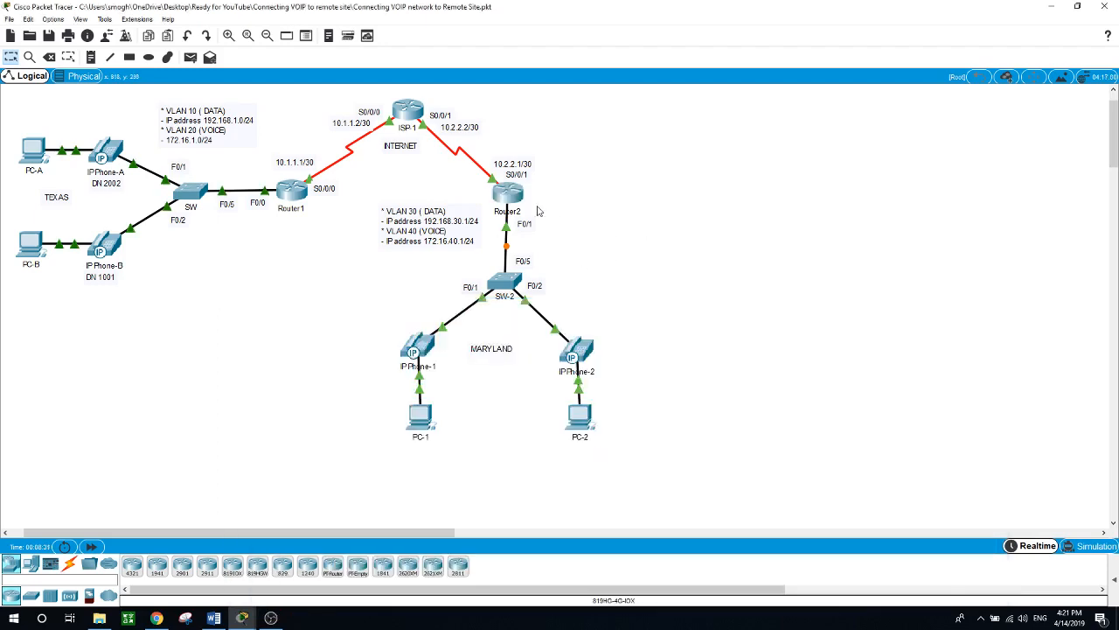
pyautogui.click(507, 193)
pyautogui.moveTo(613, 301); pyautogui.dragTo(600, 266)
pyautogui.write('end')
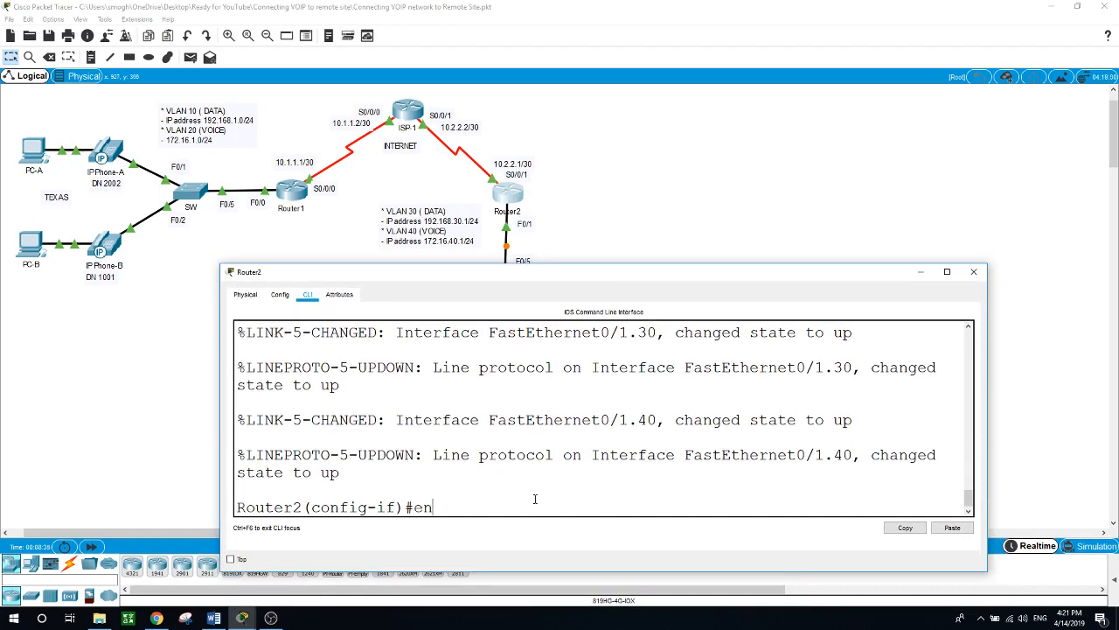
pyautogui.press('Return')
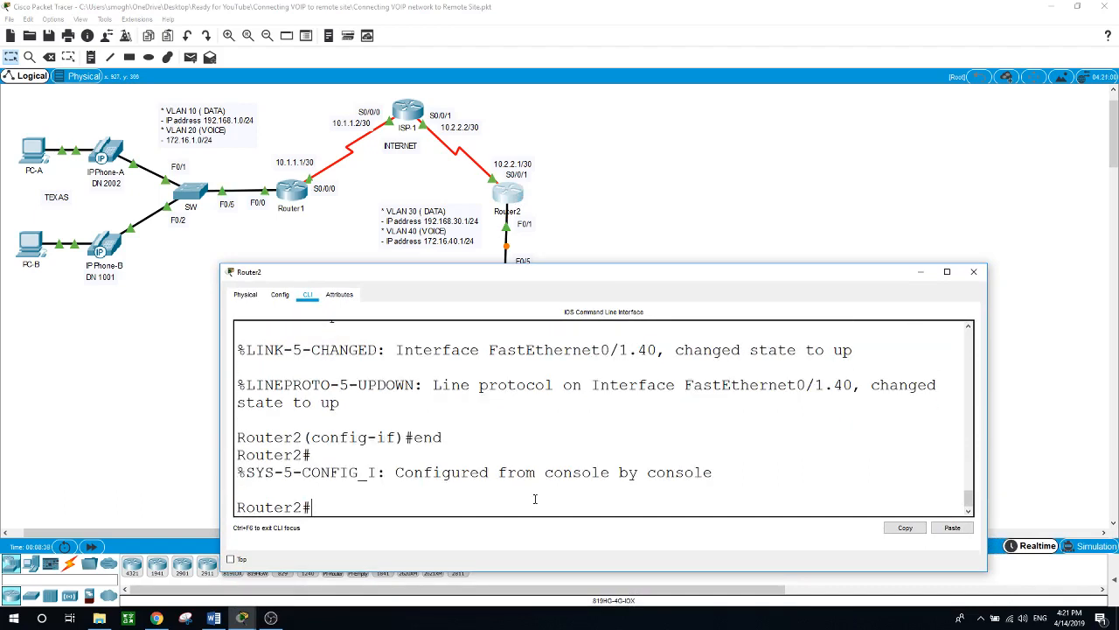
pyautogui.write('conf t')
pyautogui.press('Return')
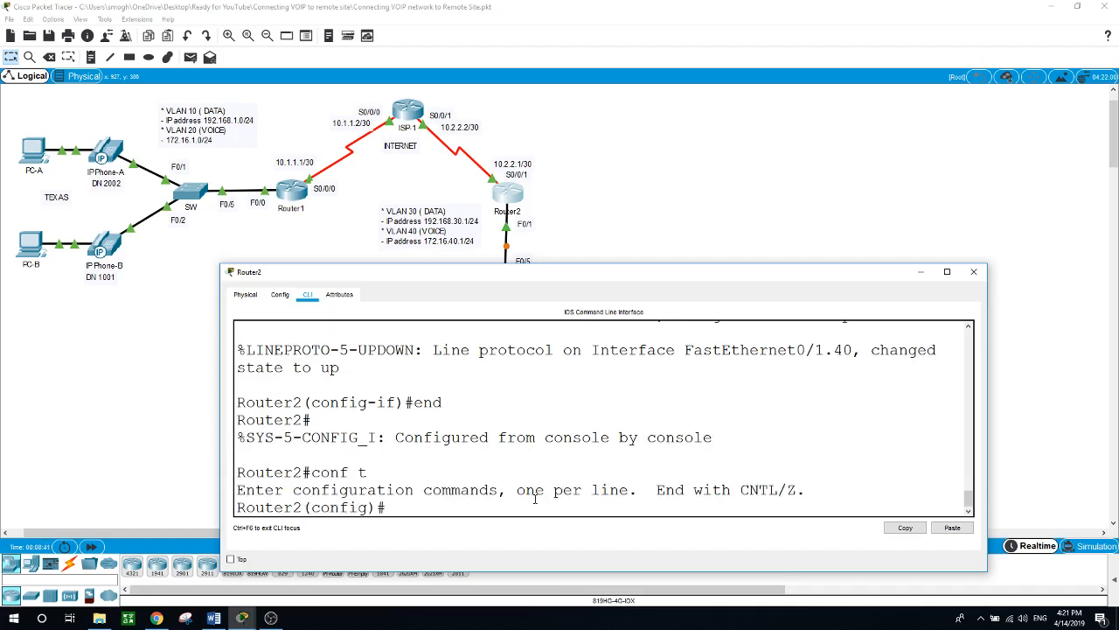
pyautogui.write('ip dhcp ex')
pyautogui.press('Tab')
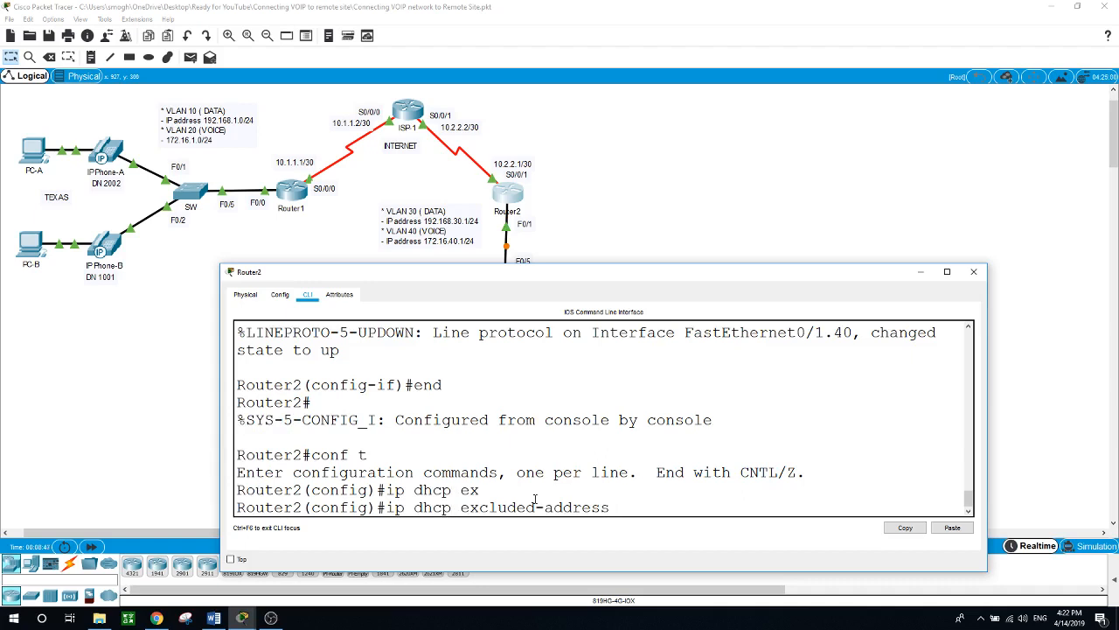
pyautogui.write('192.168.30.1 192.168.30.10')
pyautogui.press('Return')
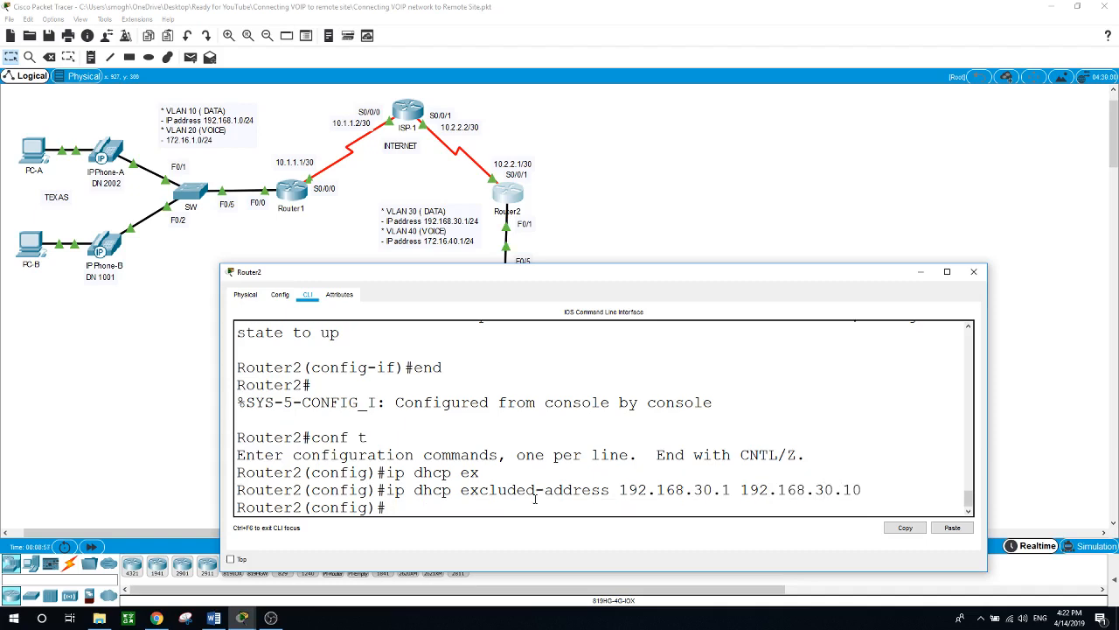
# Create a DHCP pool named DATA on Router2 for network 192.168.30.0 with mask 255.255.255.0.
pyautogui.write('ip dhcp pool DATA')
pyautogui.press('Return')
pyautogui.write('ne')
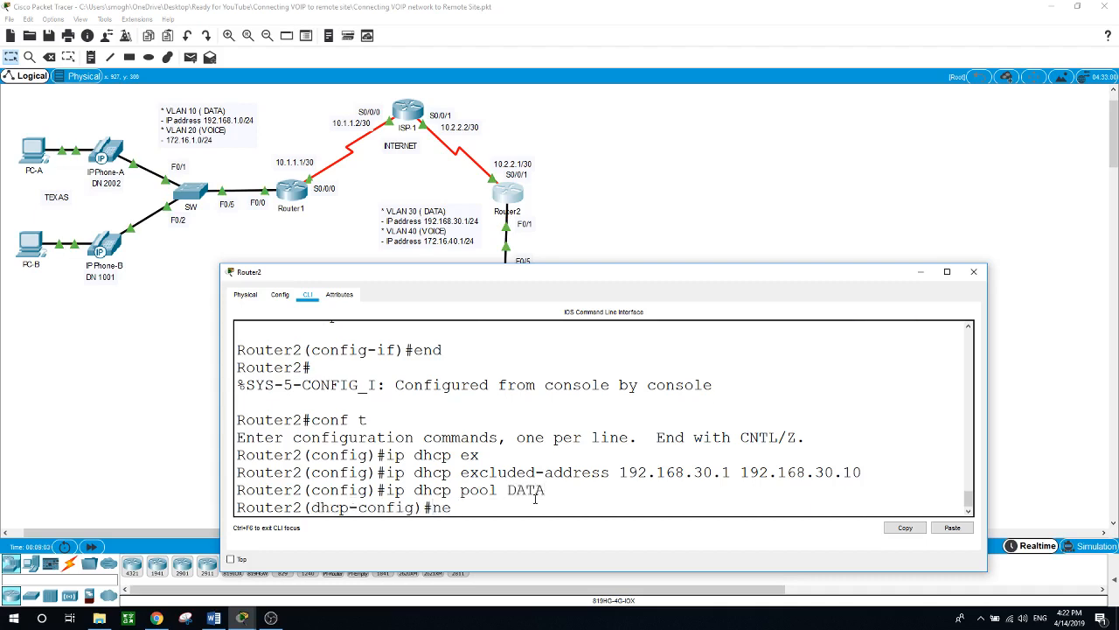
pyautogui.write('t')
pyautogui.press('Tab')
pyautogui.write('19')
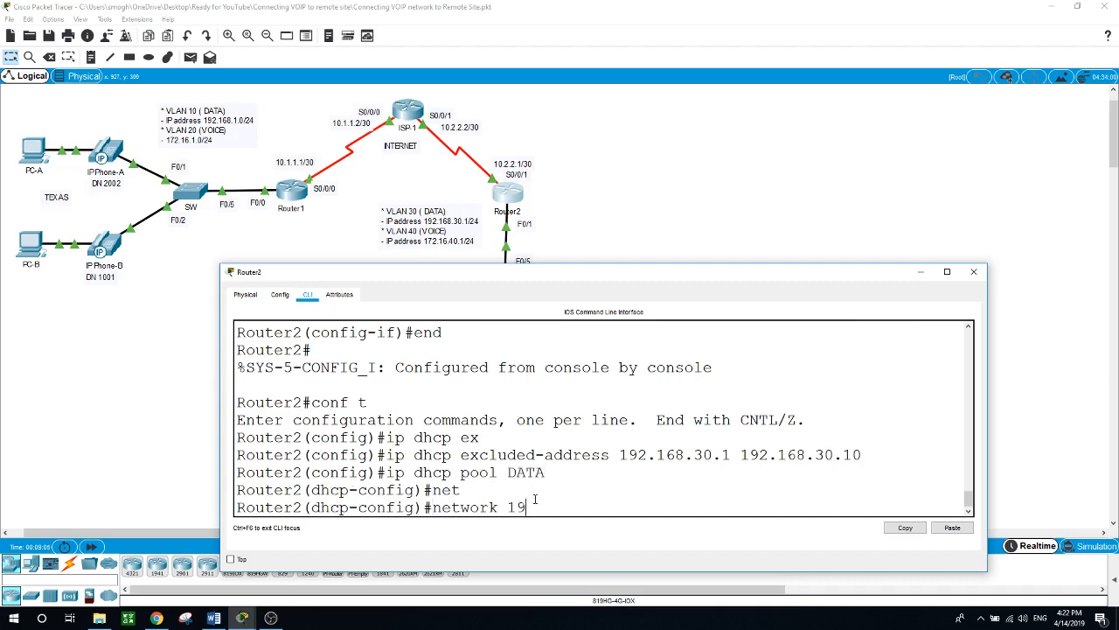
pyautogui.write('2.168.30.0 255.255.255.')
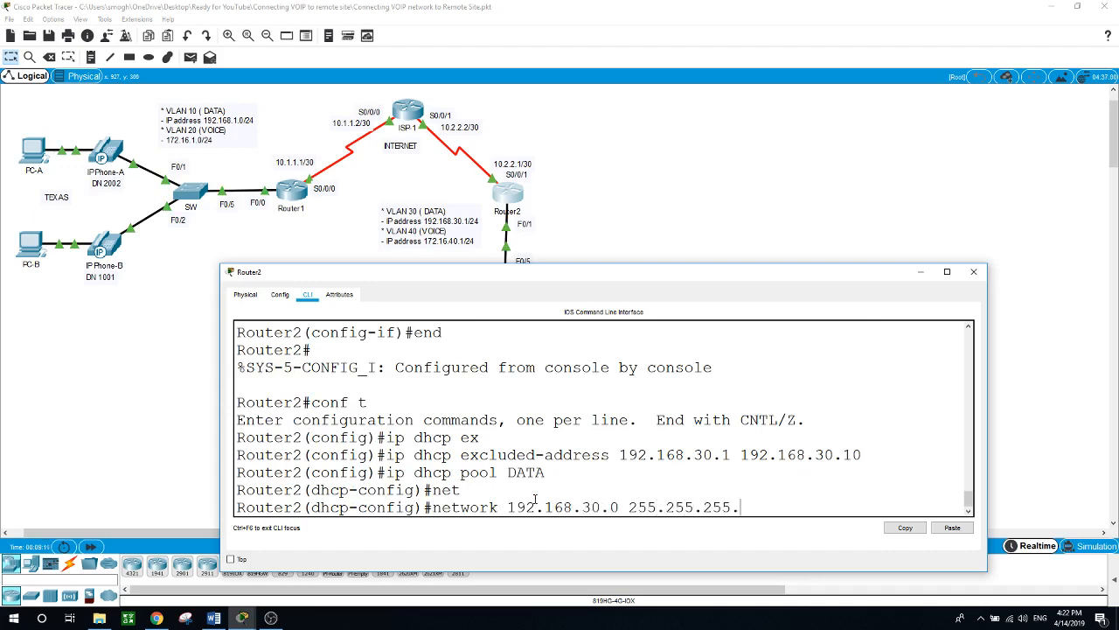
pyautogui.write('0')
pyautogui.press('Return')
# Set the DATA pool's default router to 192.168.30.1 and exit the pool configuration.
pyautogui.write('def')
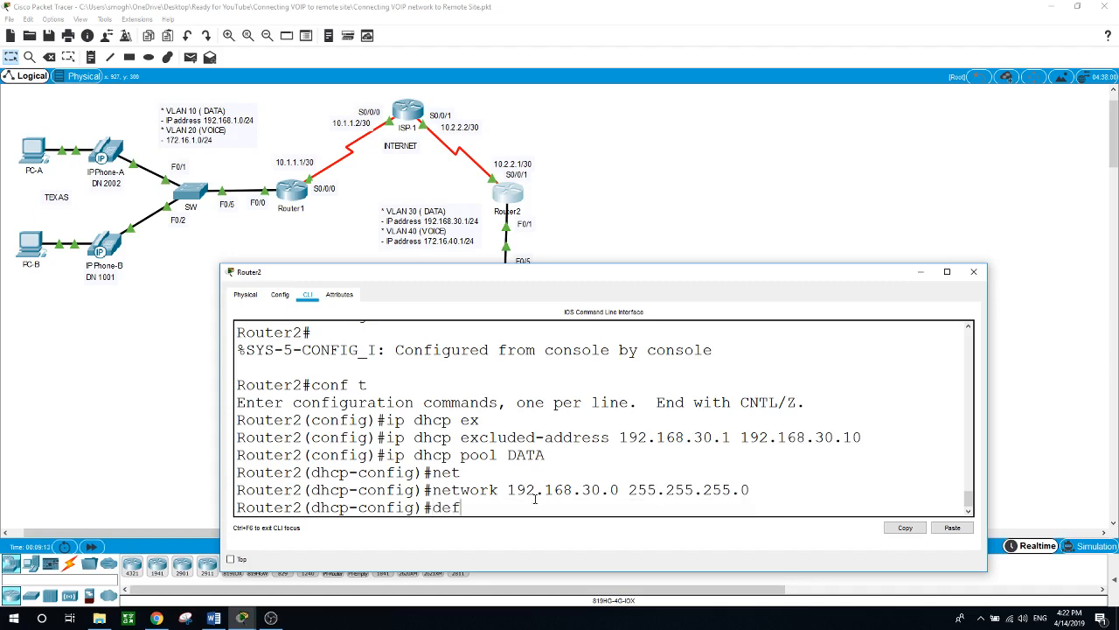
pyautogui.press('Tab')
pyautogui.write('192.')
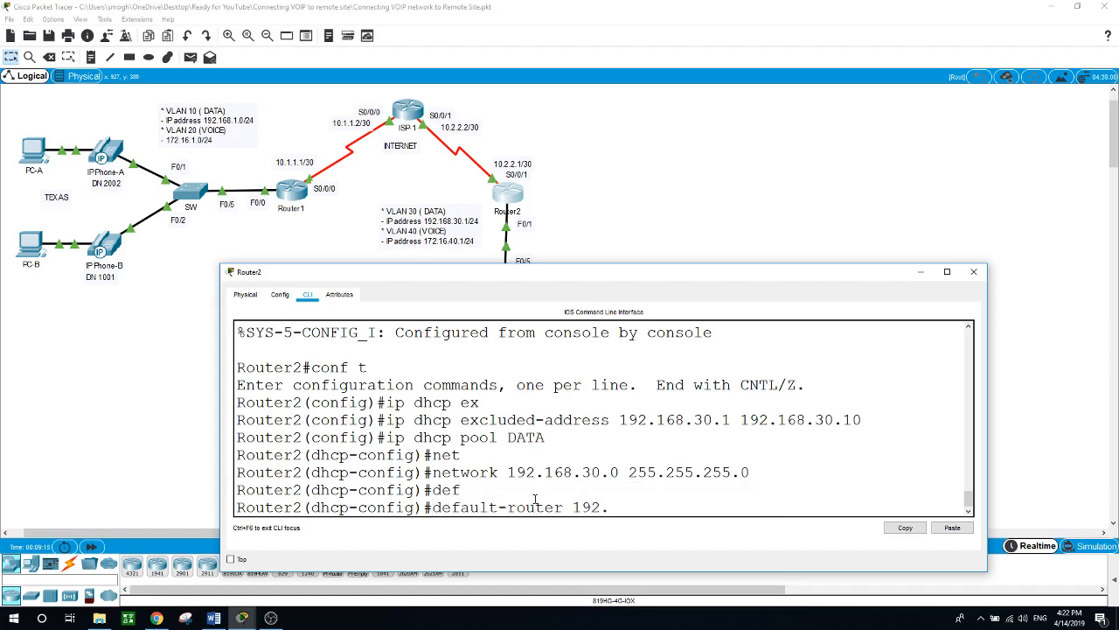
pyautogui.write('168.30.1')
pyautogui.press('Return')
pyautogui.write('exit')
pyautogui.press('Return')
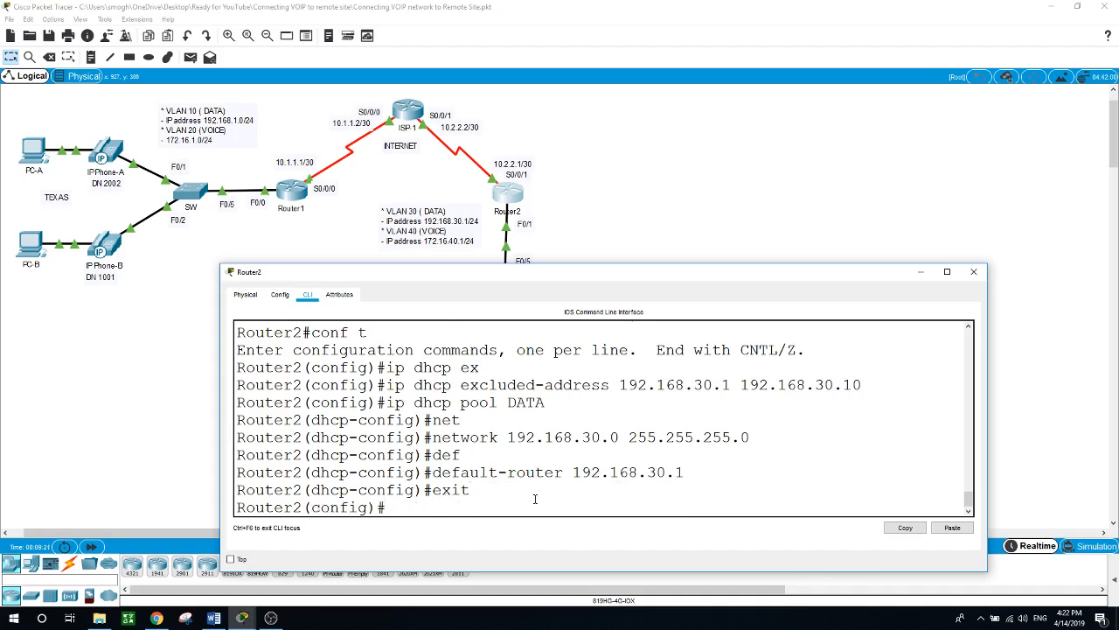
# Exclude addresses 172.16.40.1 through 172.16.40.10 from DHCP on Router2.
pyautogui.write('ip dhcp ex')
pyautogui.press('Tab')
pyautogui.write('17')
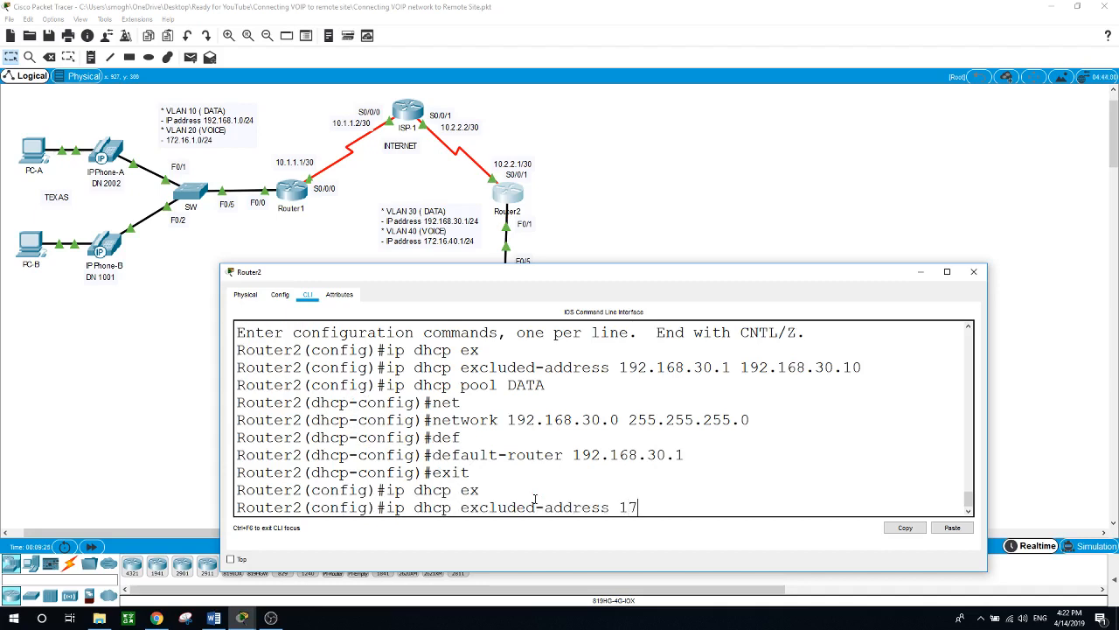
pyautogui.write('2.16.40.1 172.16.40.10')
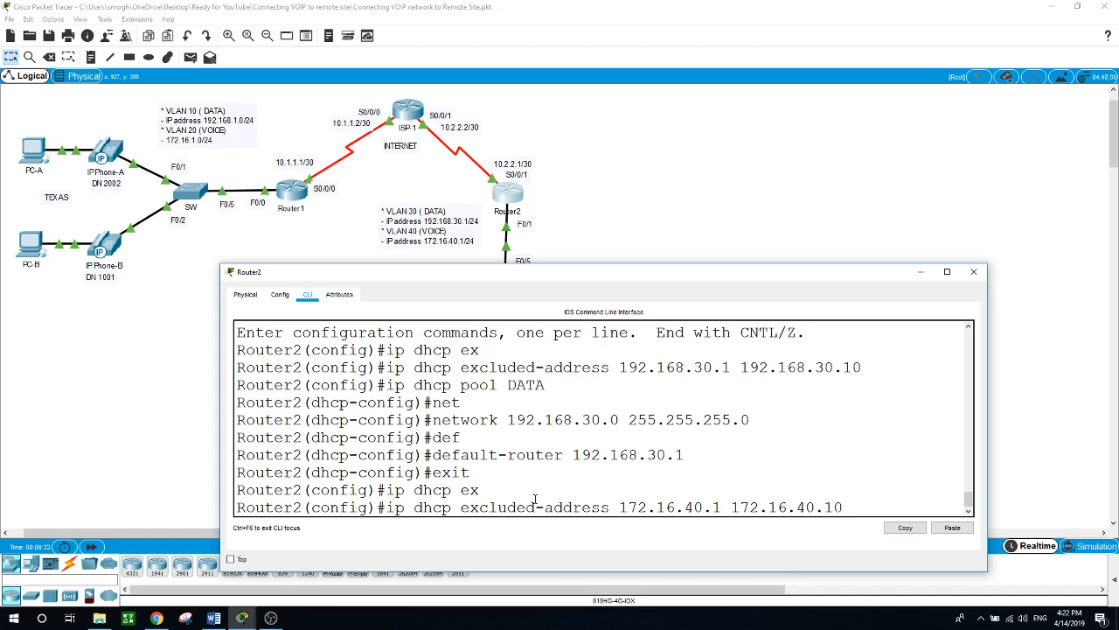
pyautogui.press('Return')
# Create a DHCP pool named VOICE on Router2 for network 172.16.40.0 with mask 255.255.255.0.
pyautogui.write('ip dhcp')
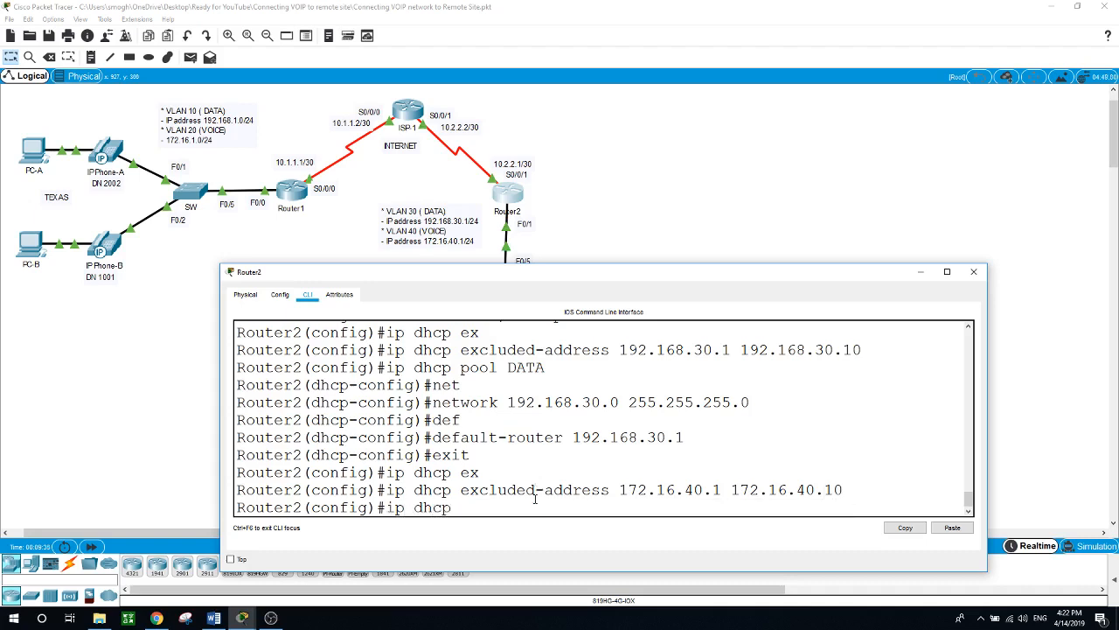
pyautogui.write(' pool VOICE')
pyautogui.press('Return')
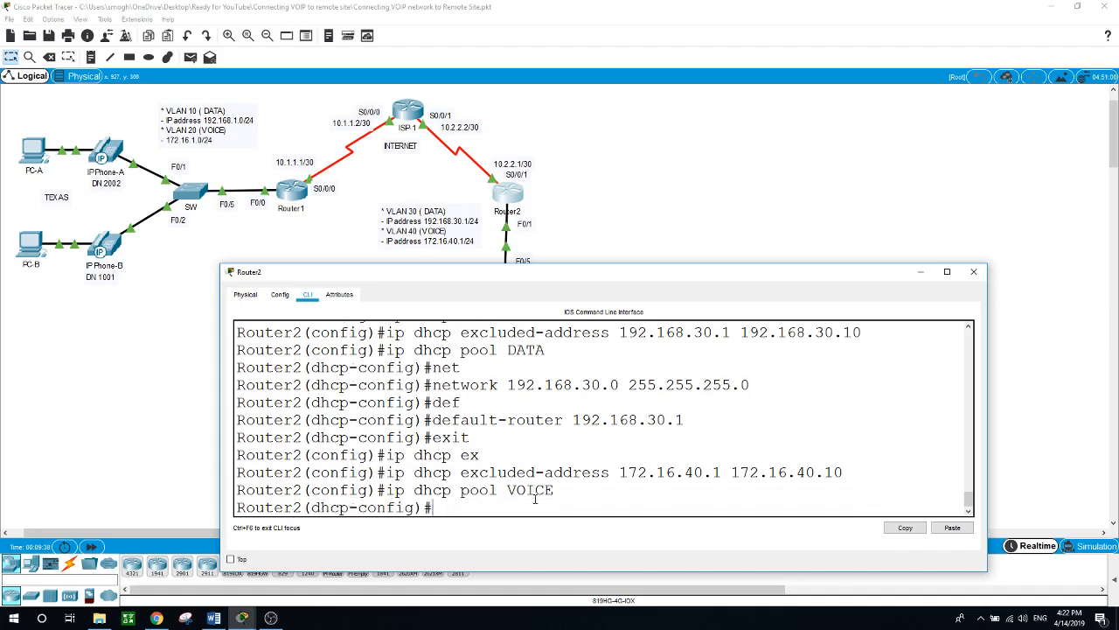
pyautogui.write('netwo')
pyautogui.press('Tab')
pyautogui.write('172')
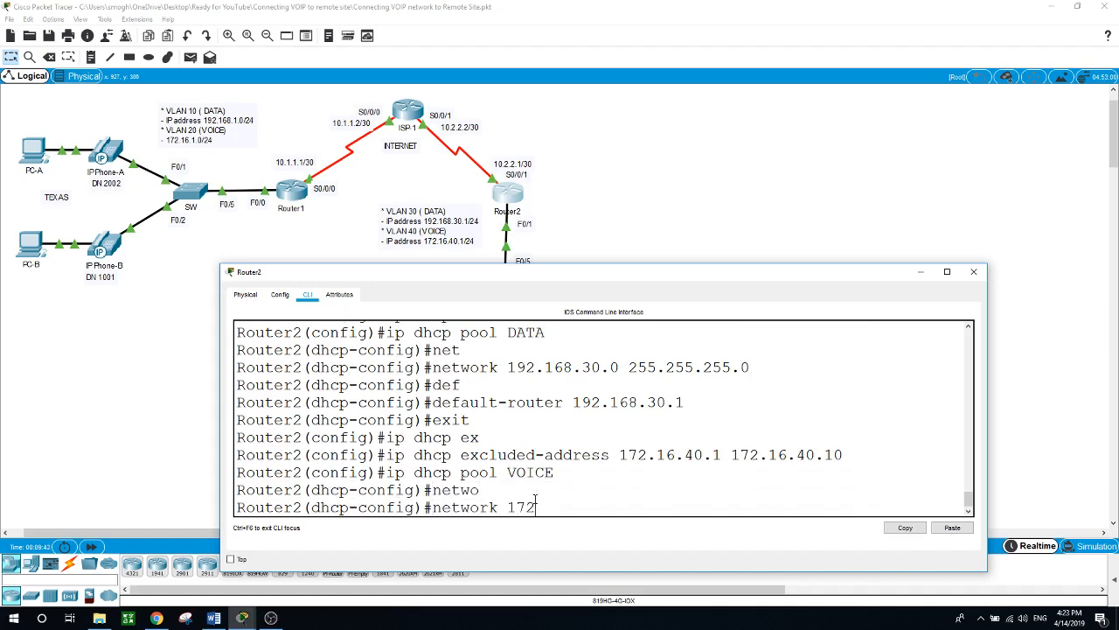
pyautogui.write('.16.40.0 255.255.255.0')
pyautogui.press('Return')
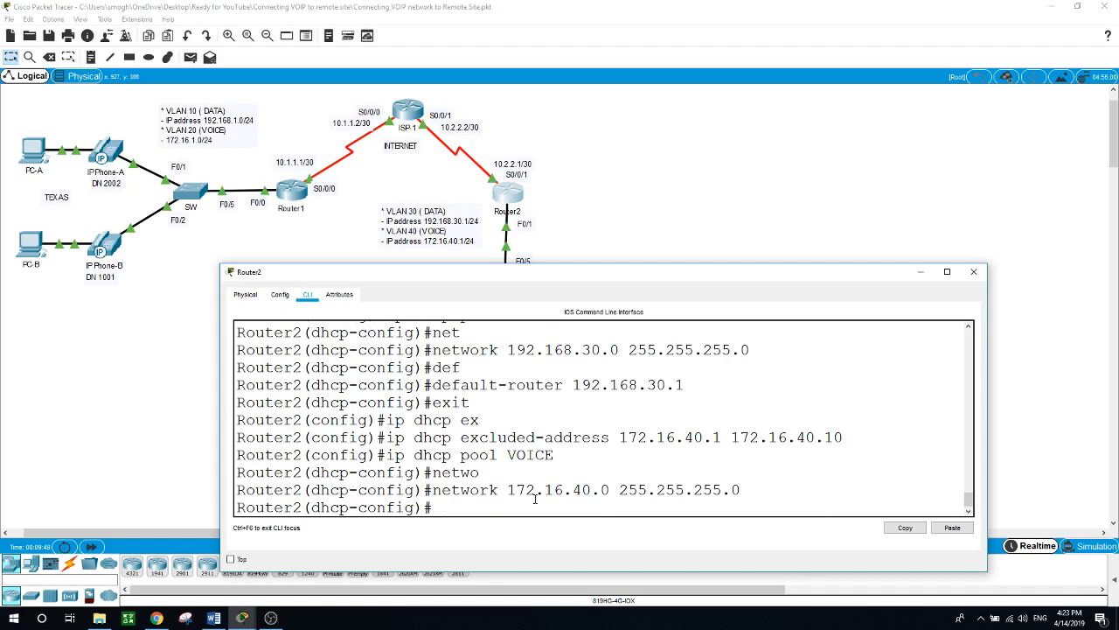
# Set the VOICE pool's default router to 172.16.40.1 and its option 150 IP address to 172.16.40.1.
pyautogui.write('de')
pyautogui.press('Tab')
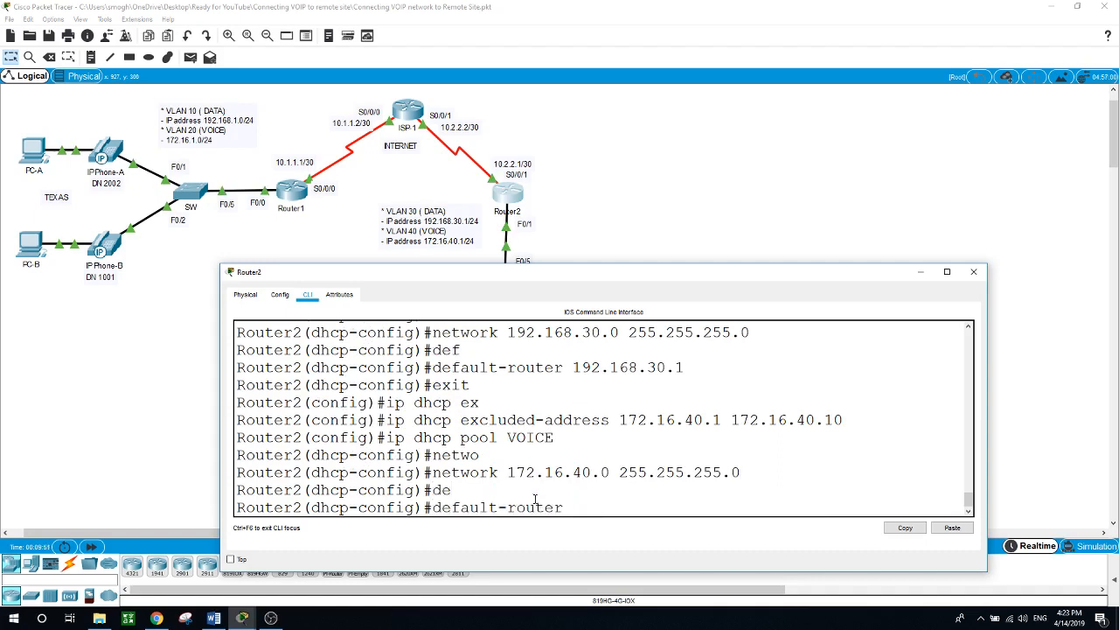
pyautogui.write('172.16.40.1')
pyautogui.press('Return')
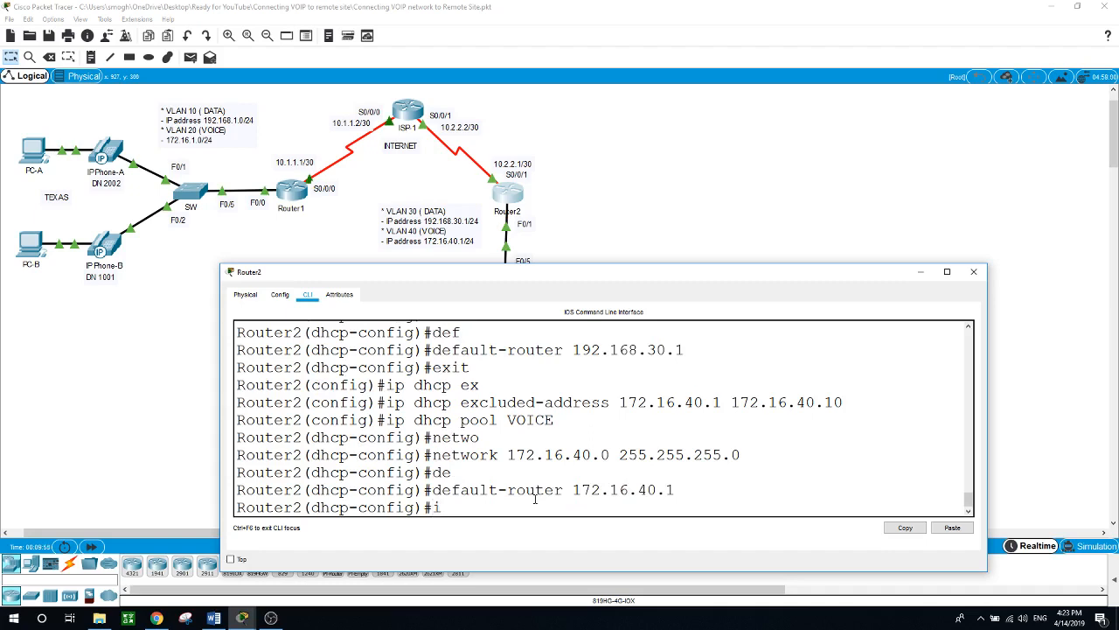
pyautogui.write('optio')
pyautogui.press('Tab')
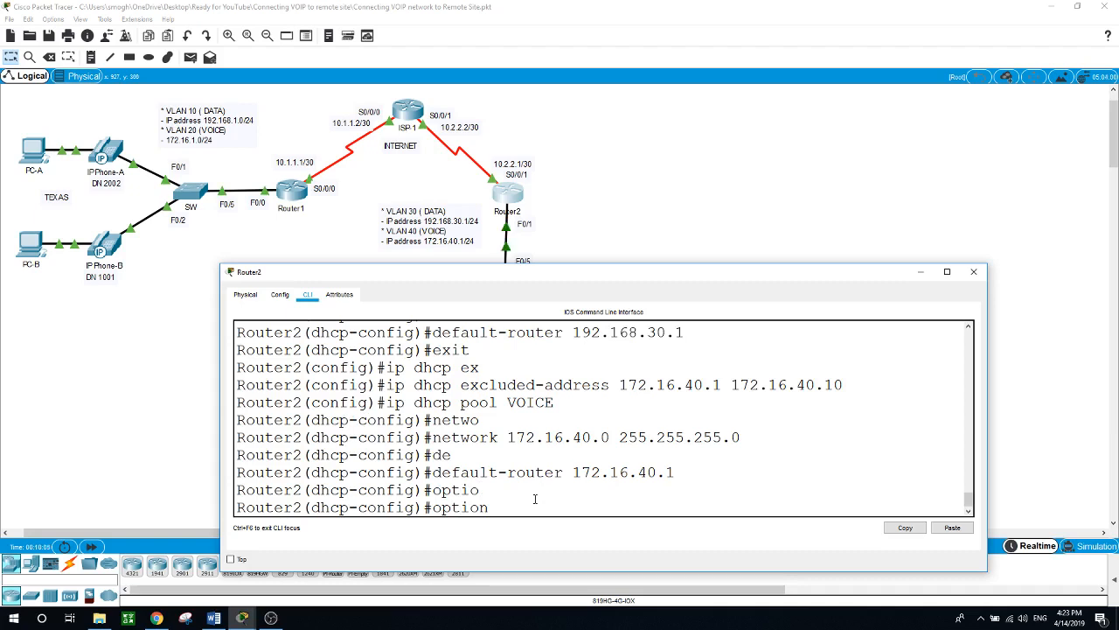
pyautogui.write('150 ip')
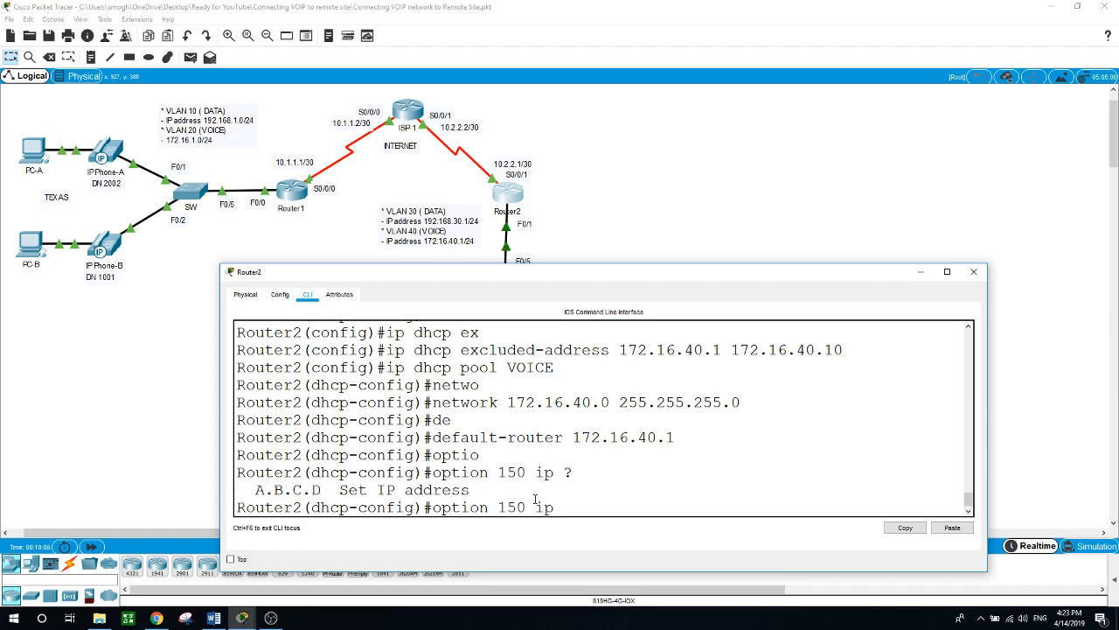
pyautogui.write(' ?172.16.40.1 ?')
pyautogui.press('Return')
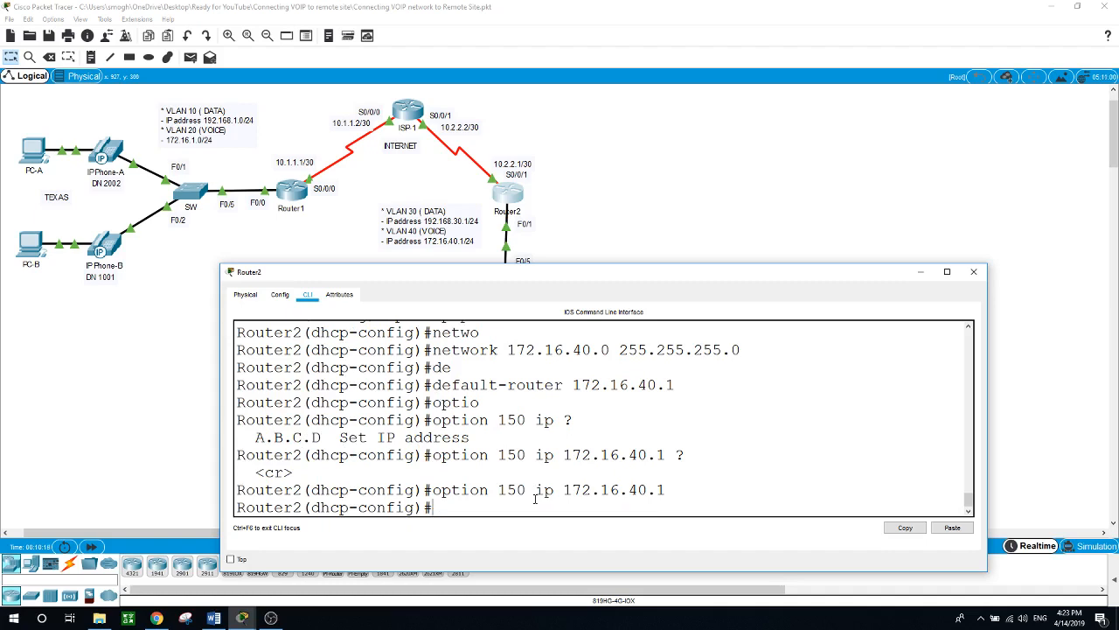
# Switch PC-1's IPv4 configuration from static to DHCP and close its device window.
pyautogui.click(669, 210)
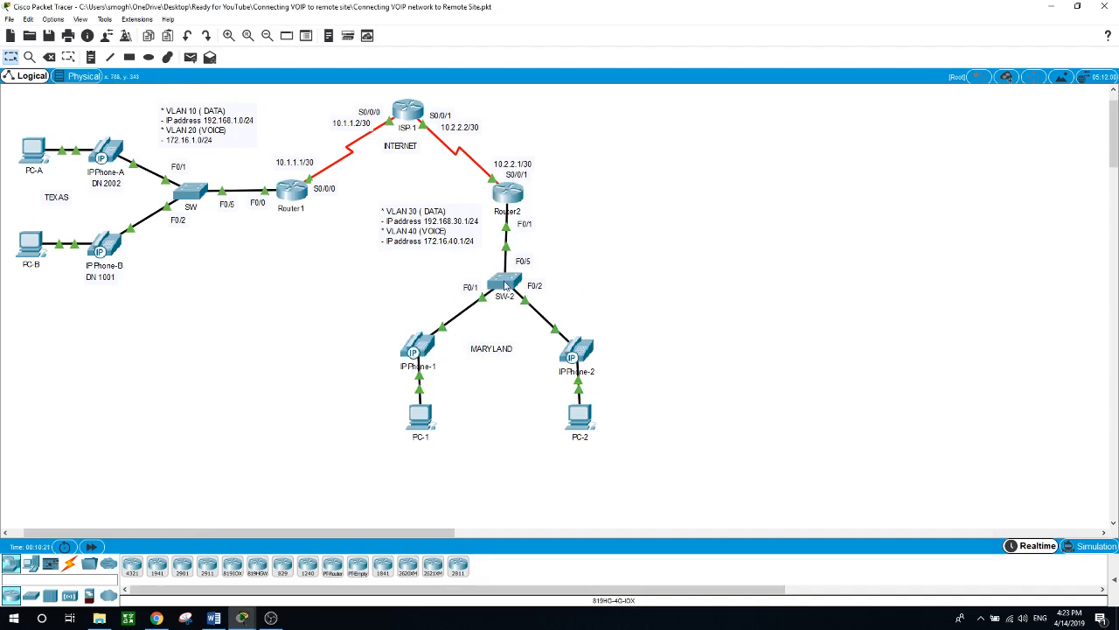
pyautogui.click(515, 200)
pyautogui.click(515, 200)
pyautogui.click(426, 413)
pyautogui.click(404, 114)
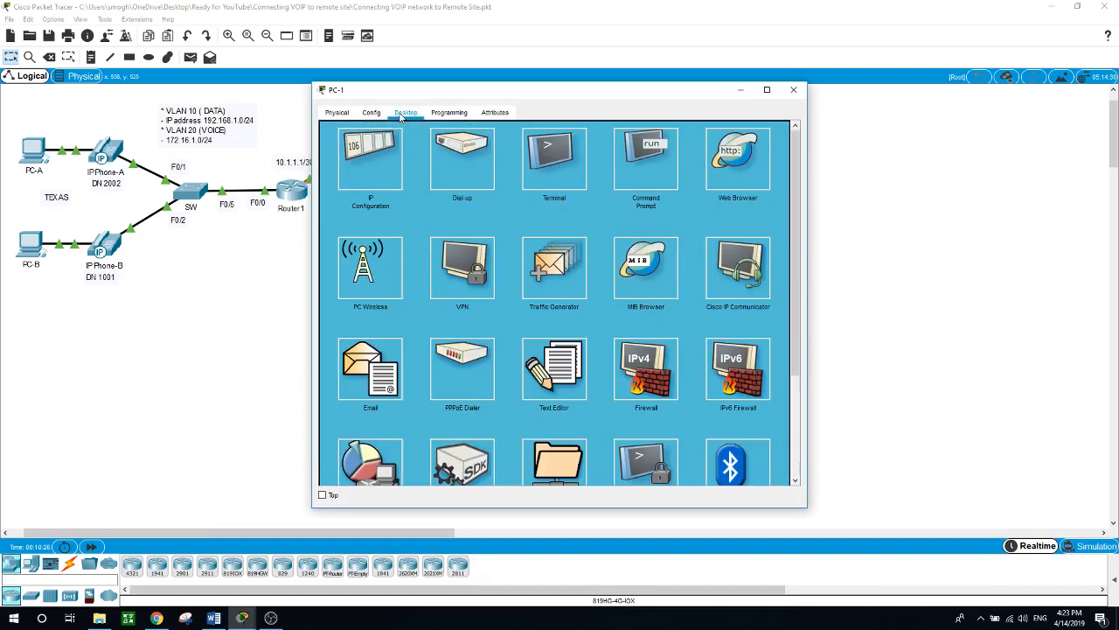
pyautogui.click(382, 170)
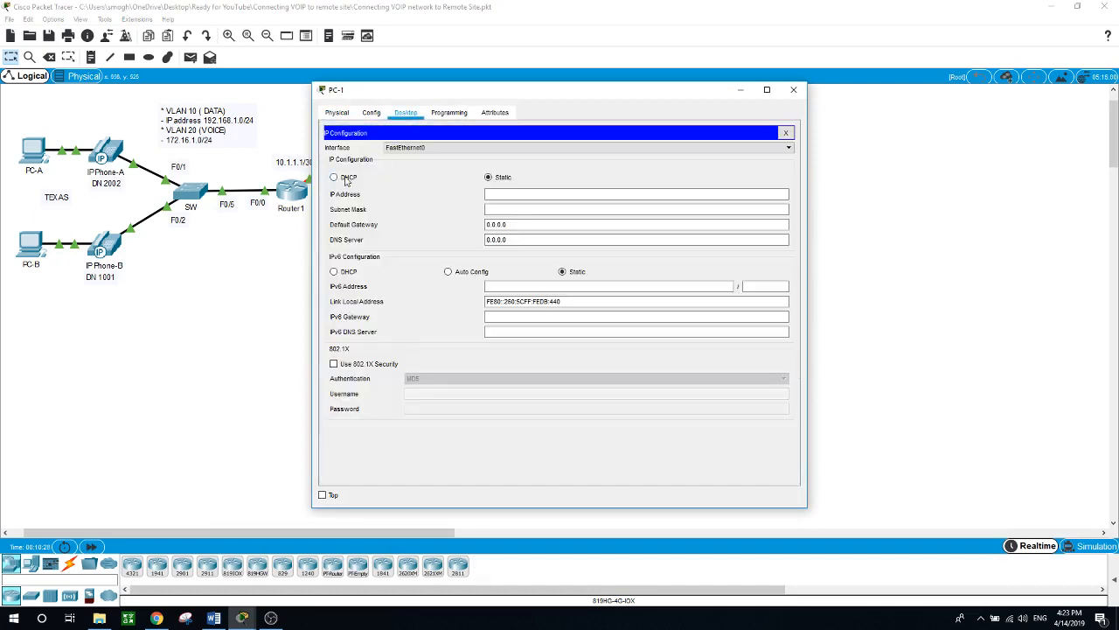
pyautogui.click(346, 179)
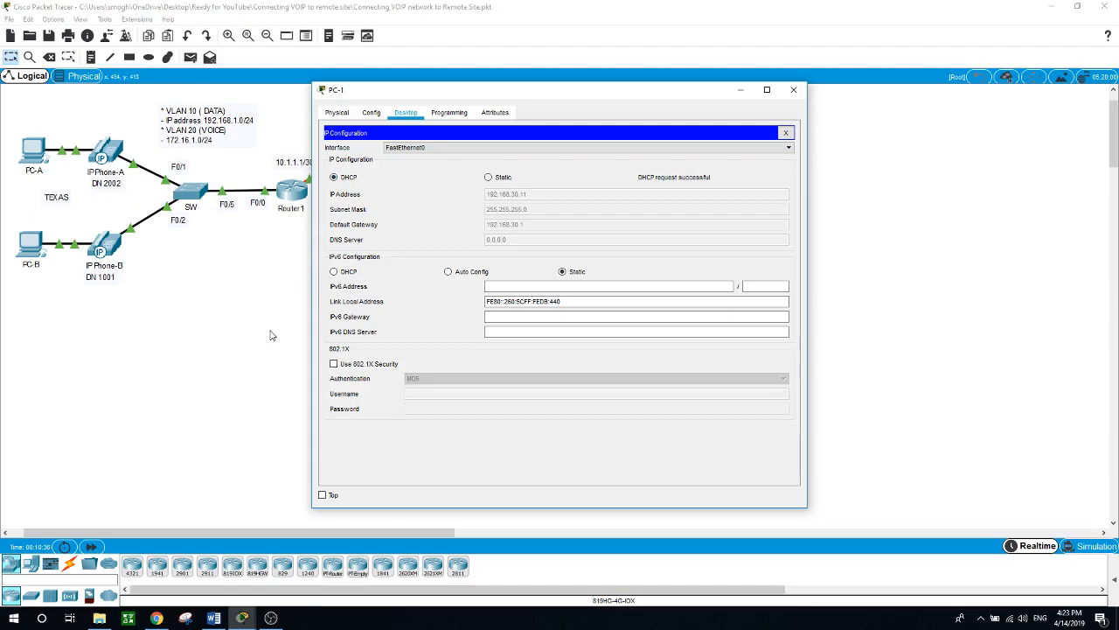
pyautogui.hotkey('alt', 'F4')
# Switch PC-2's IPv4 configuration from static to DHCP.
pyautogui.click(570, 418)
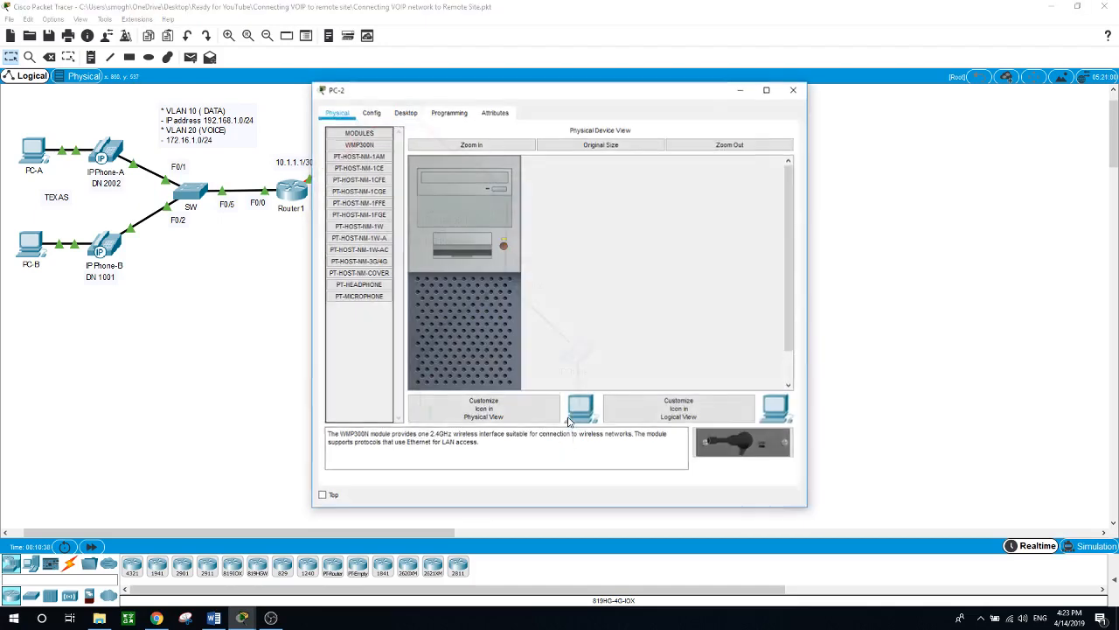
pyautogui.click(406, 113)
pyautogui.click(382, 170)
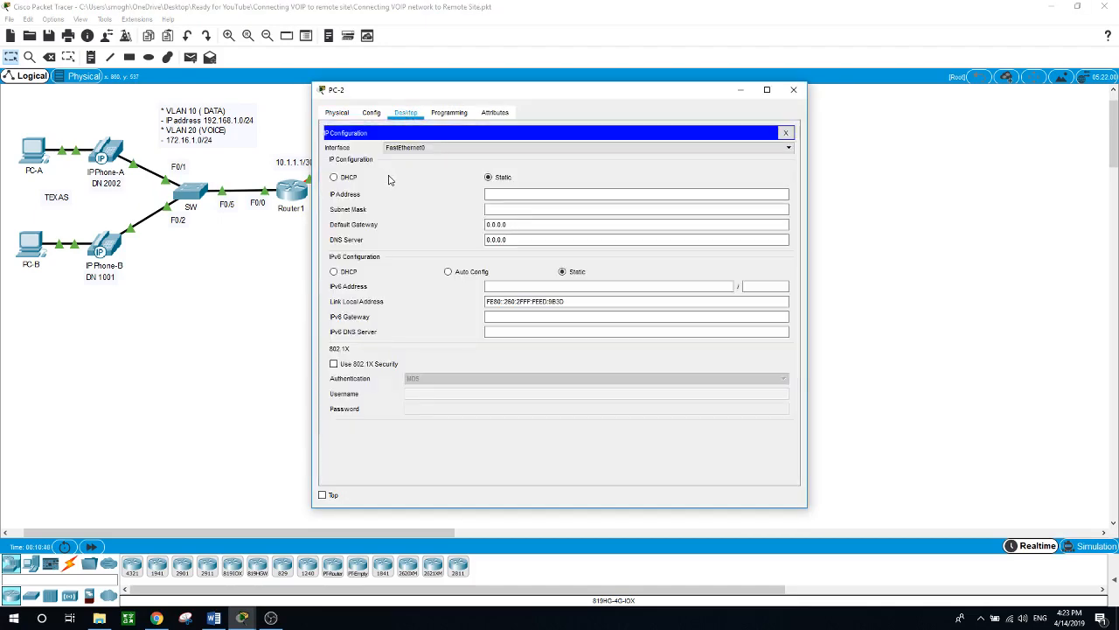
pyautogui.click(333, 178)
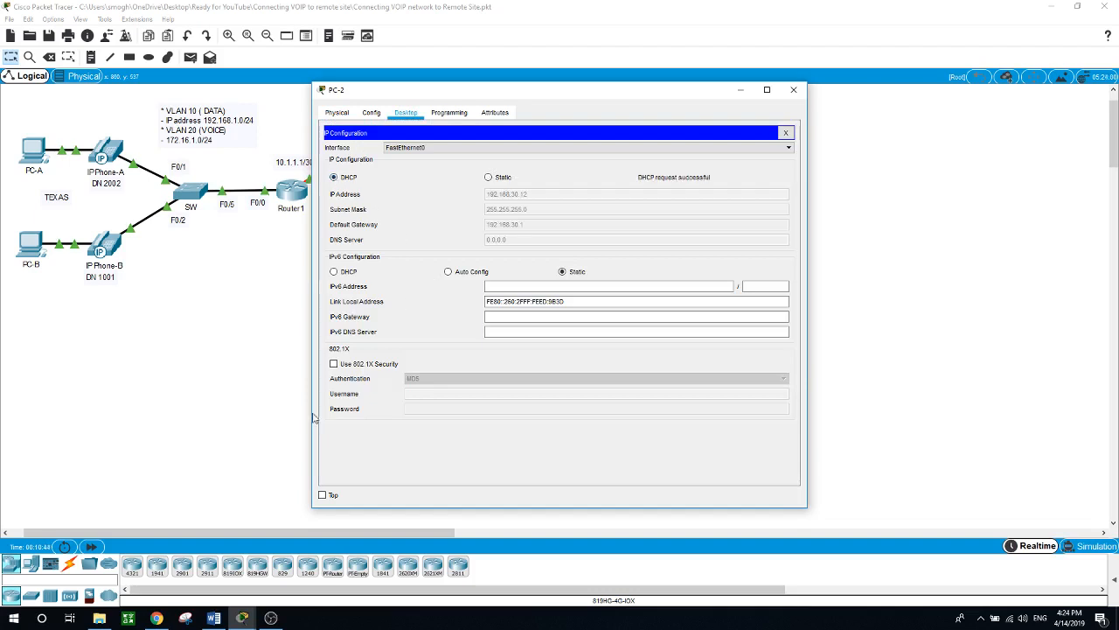
# Leave configuration mode on Router2 and display its DHCP bindings to examine the leases of the DATA and VOICE networks.
pyautogui.click(251, 411)
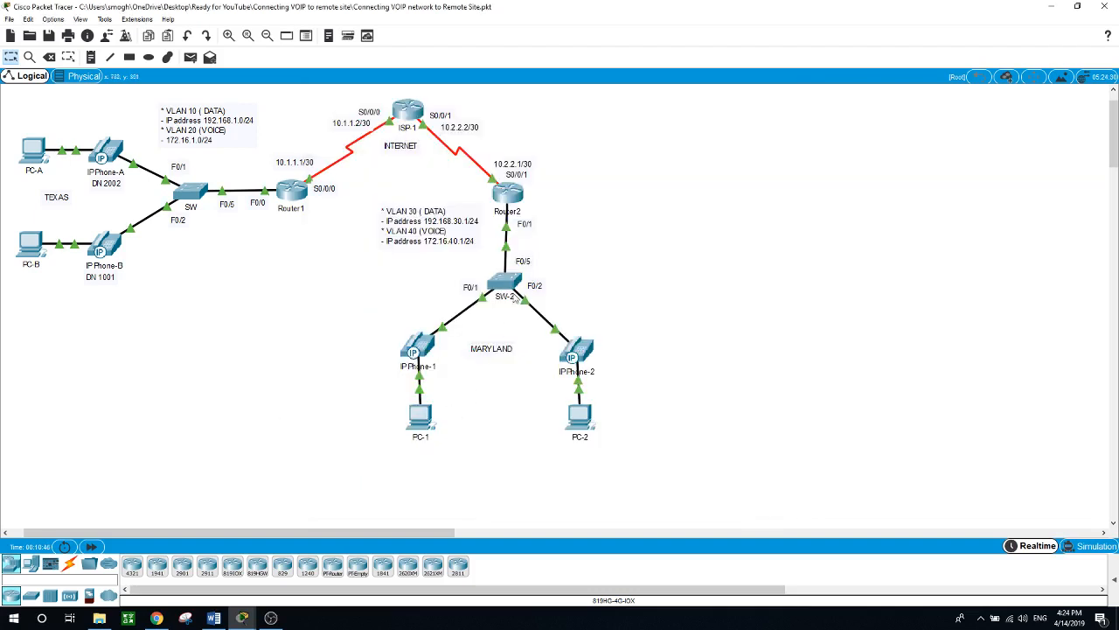
pyautogui.click(517, 200)
pyautogui.write('end')
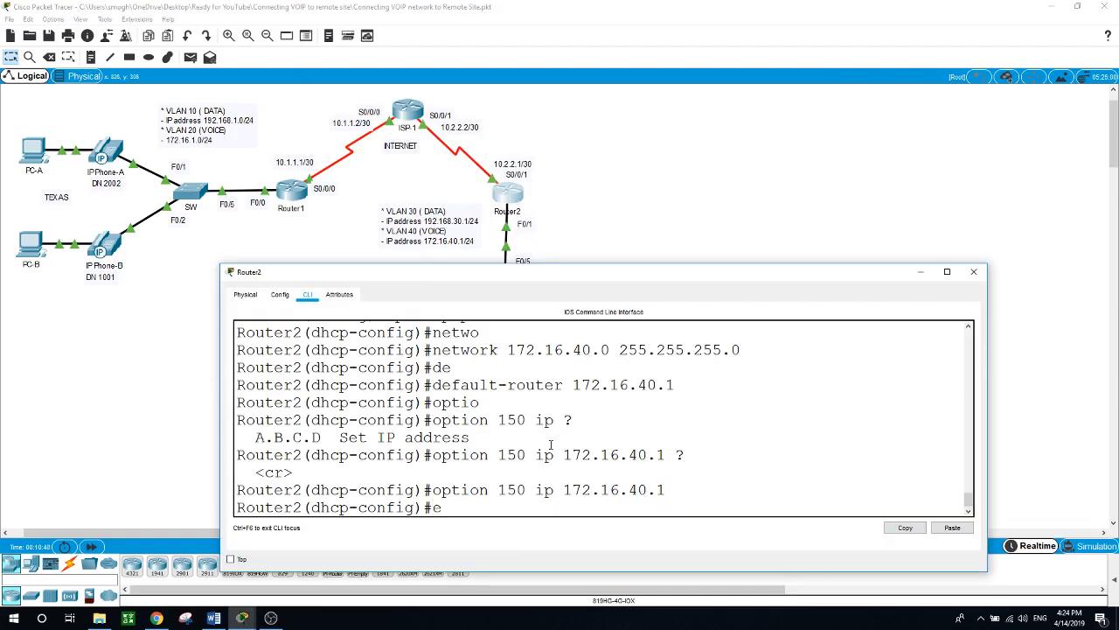
pyautogui.press('Return')
pyautogui.write('show ip dd')
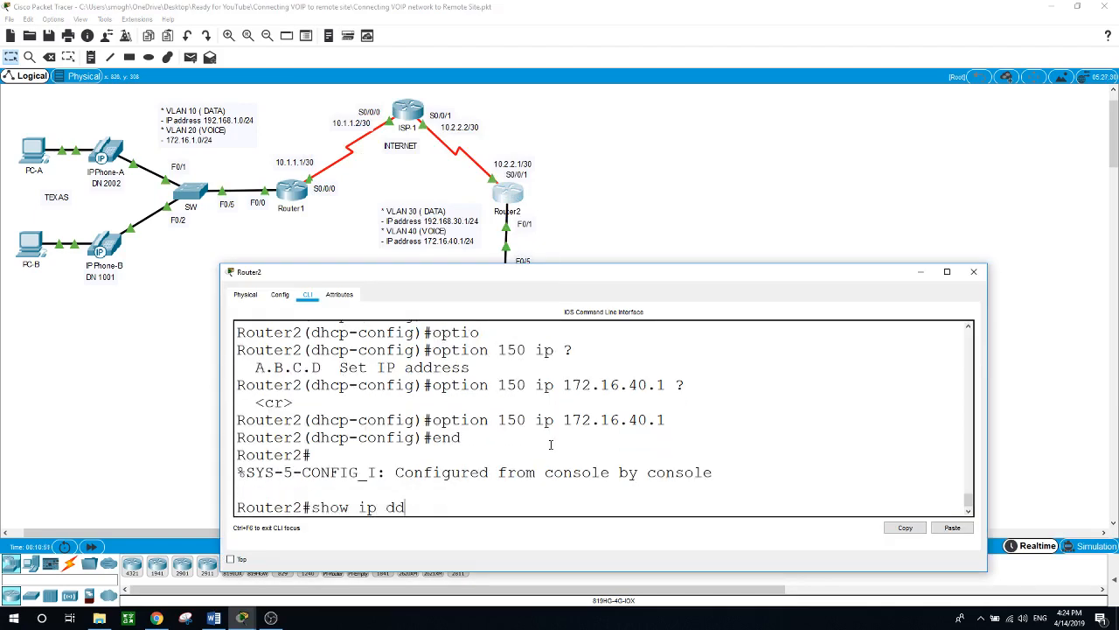
pyautogui.press('BackSpace')
pyautogui.write('hcp bin')
pyautogui.press('Tab')
pyautogui.press('Return')
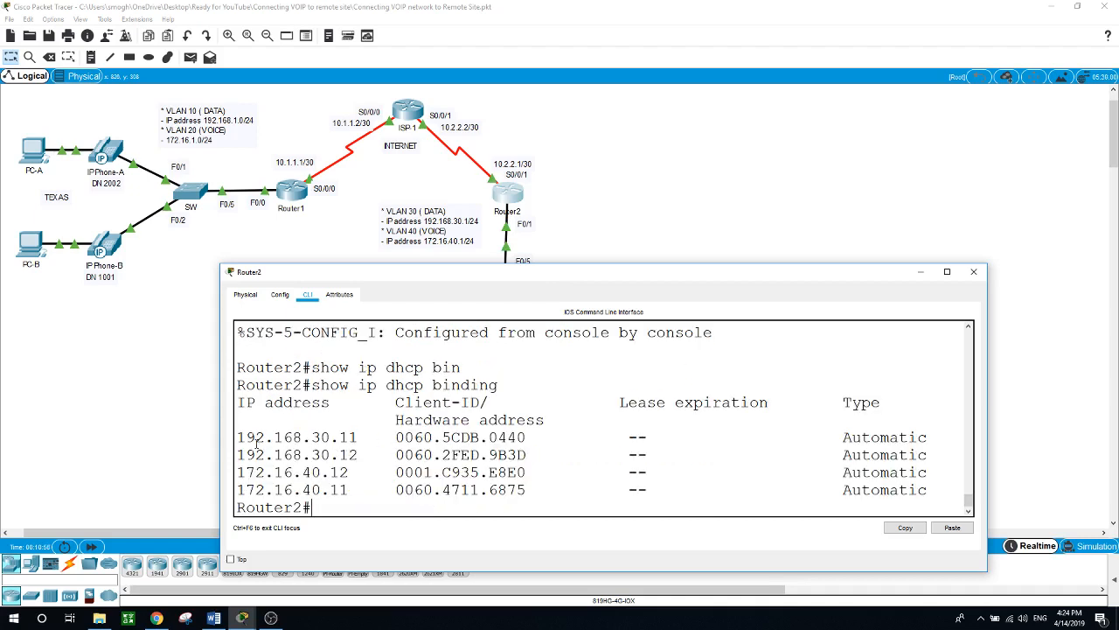
pyautogui.moveTo(238, 437); pyautogui.dragTo(359, 455)
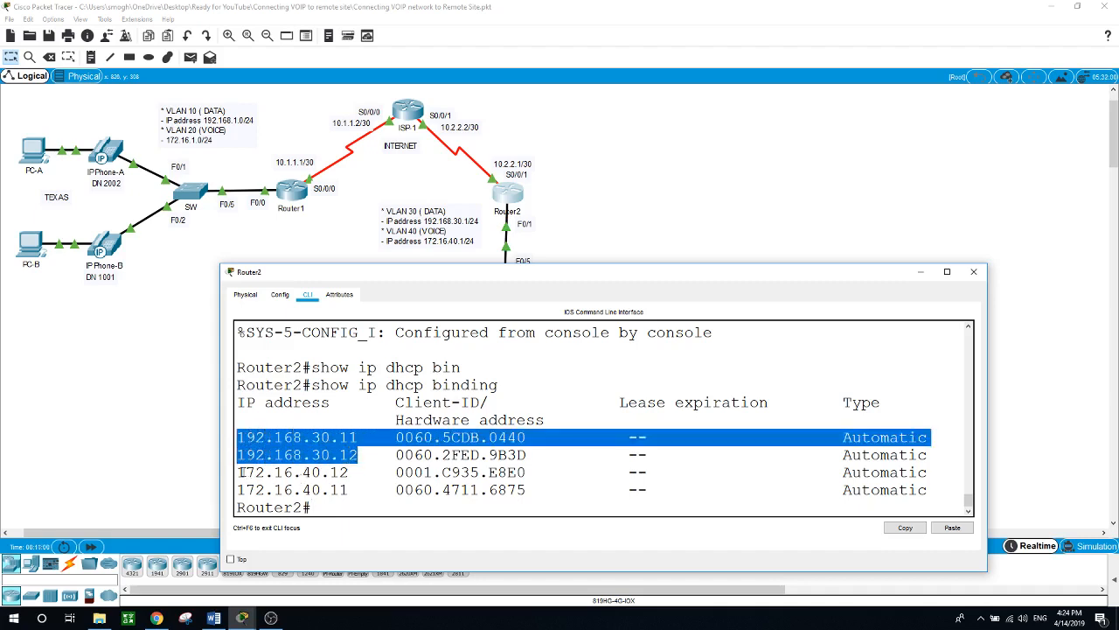
pyautogui.moveTo(237, 472); pyautogui.dragTo(359, 491)
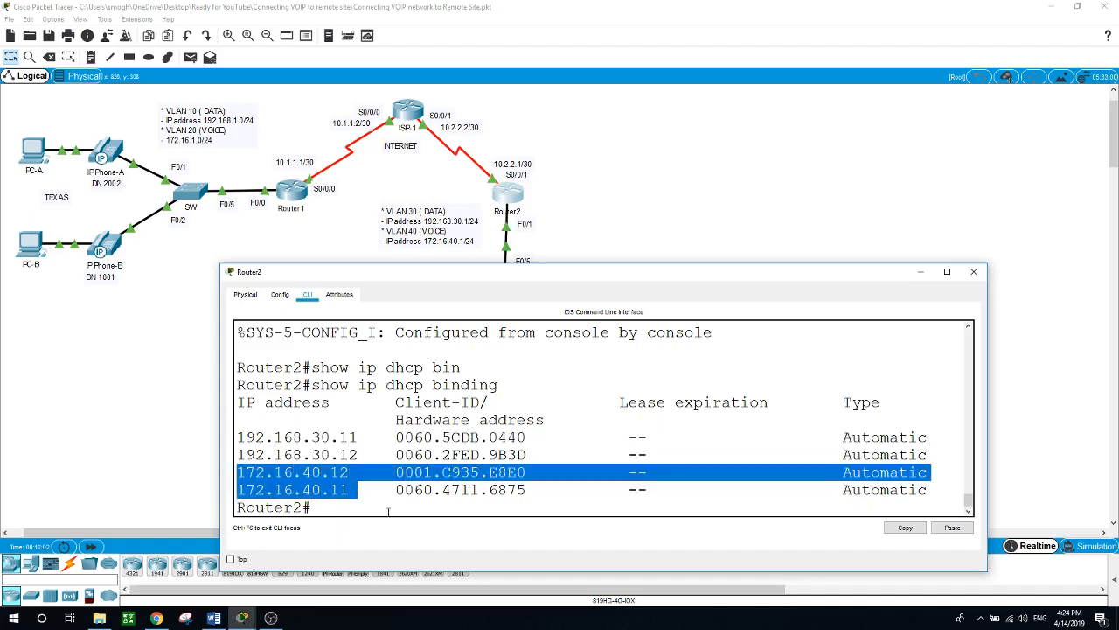
pyautogui.click(195, 437)
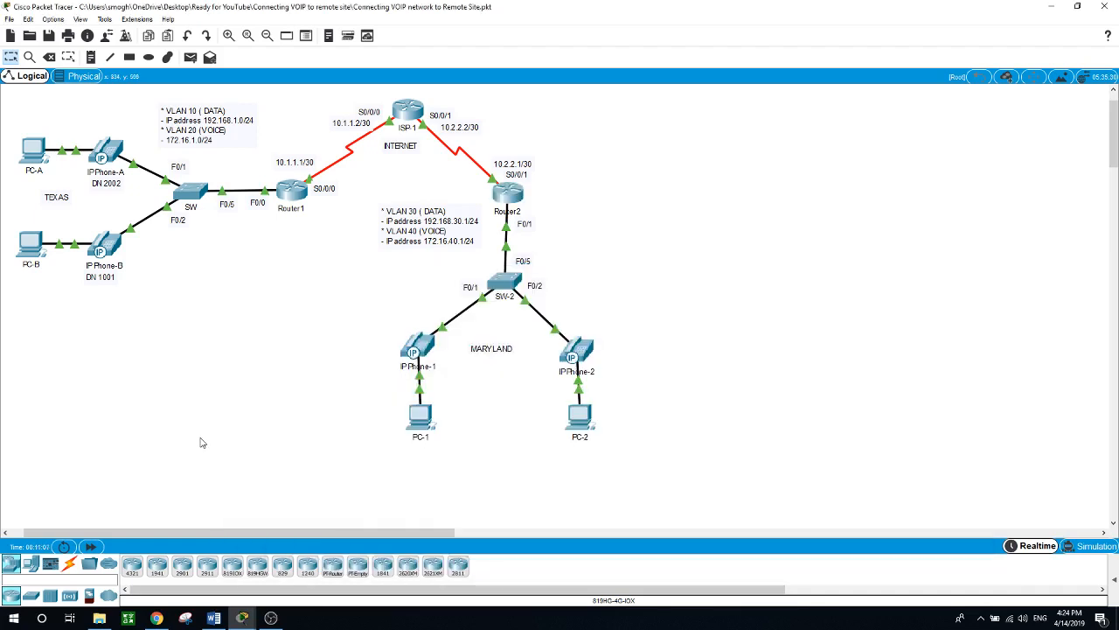
# Enter telephony-service configuration on Router2 and set the maximum number of ephones to 2.
pyautogui.click(508, 194)
pyautogui.click(494, 512)
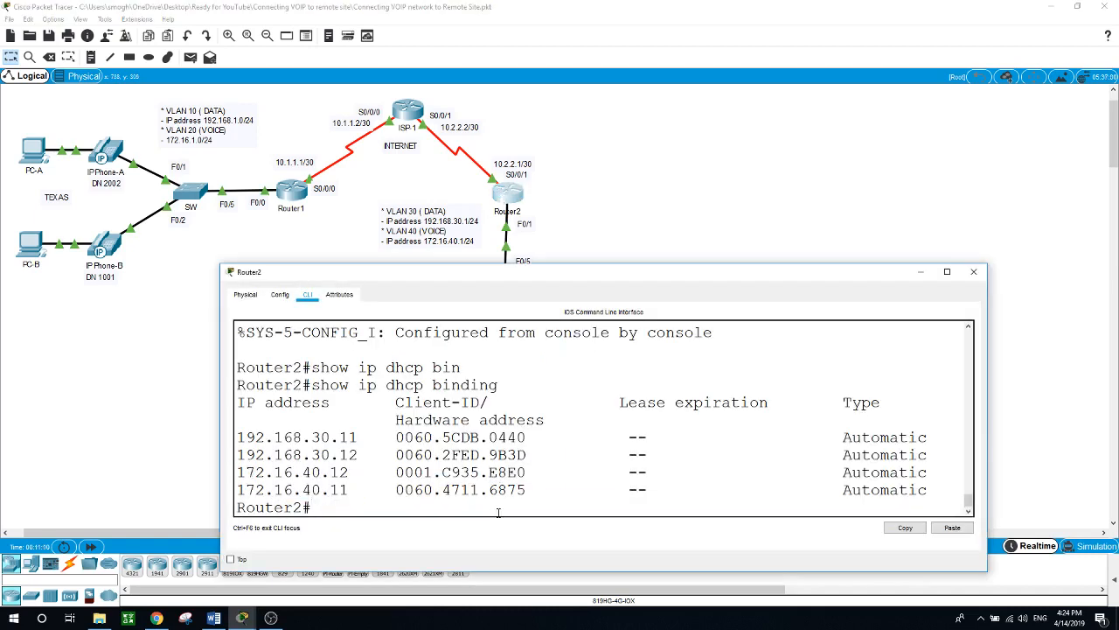
pyautogui.write('conf t')
pyautogui.press('Return')
pyautogui.write('te')
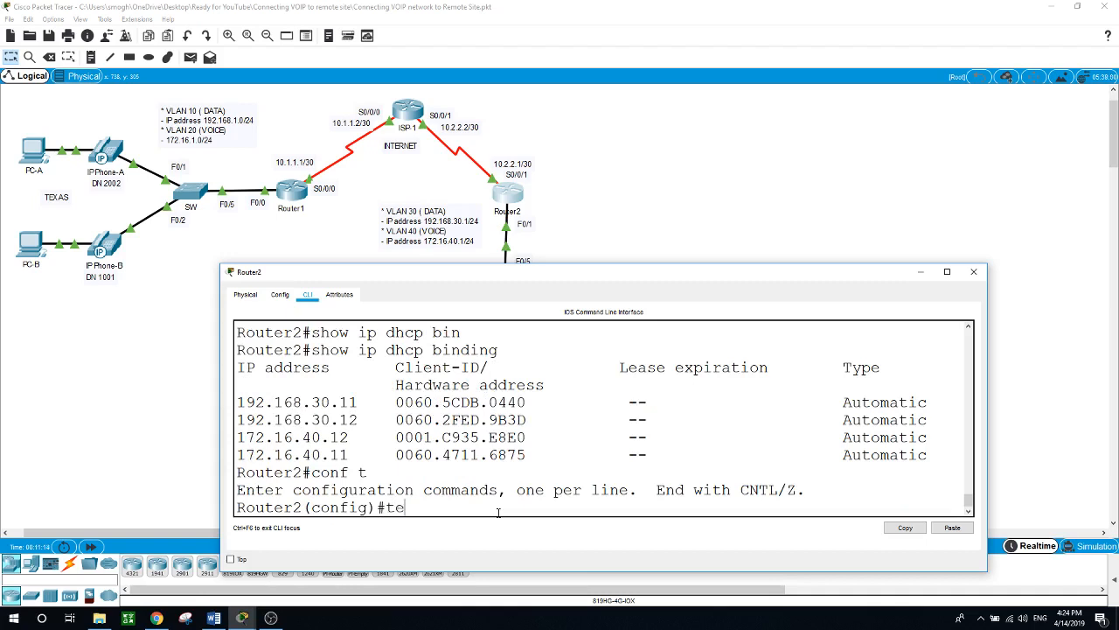
pyautogui.press('Tab')
pyautogui.press('Return')
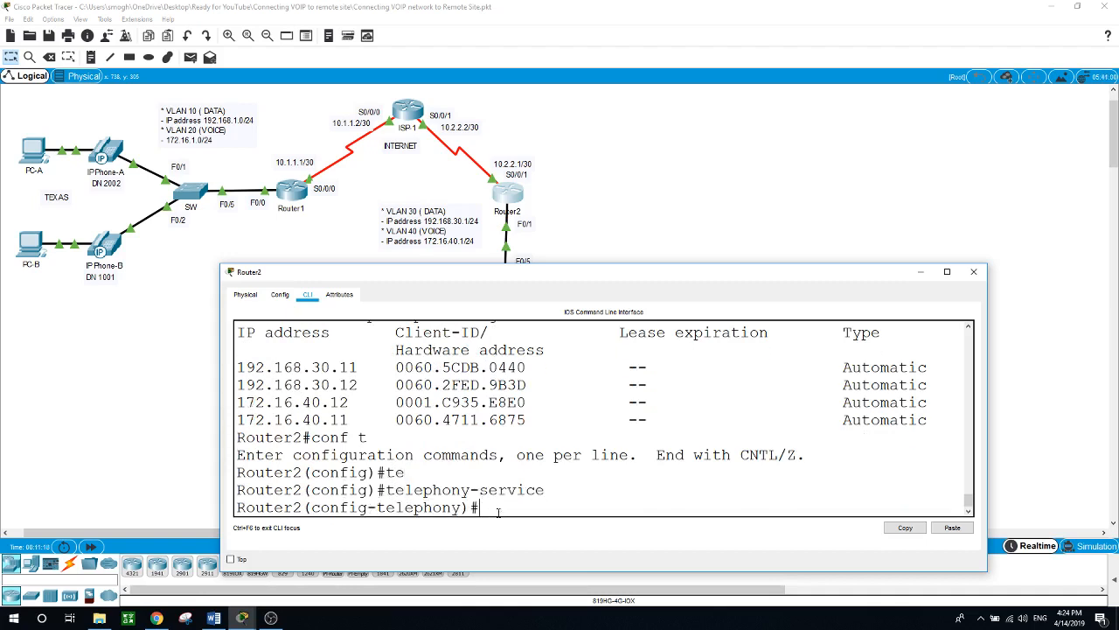
pyautogui.write('?max')
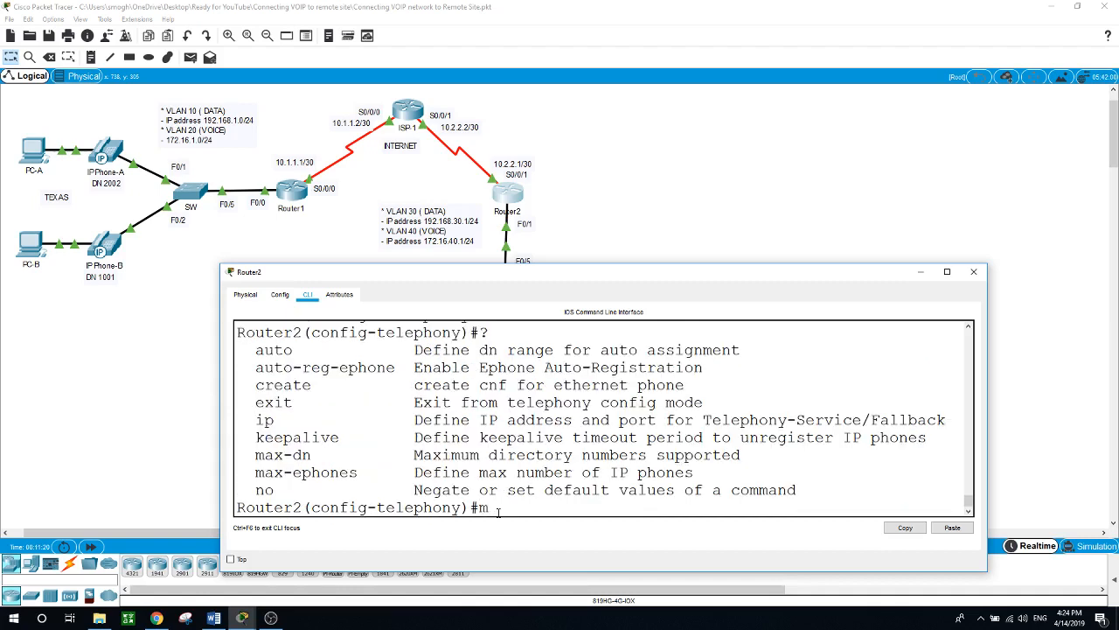
pyautogui.write('-ep')
pyautogui.press('Tab')
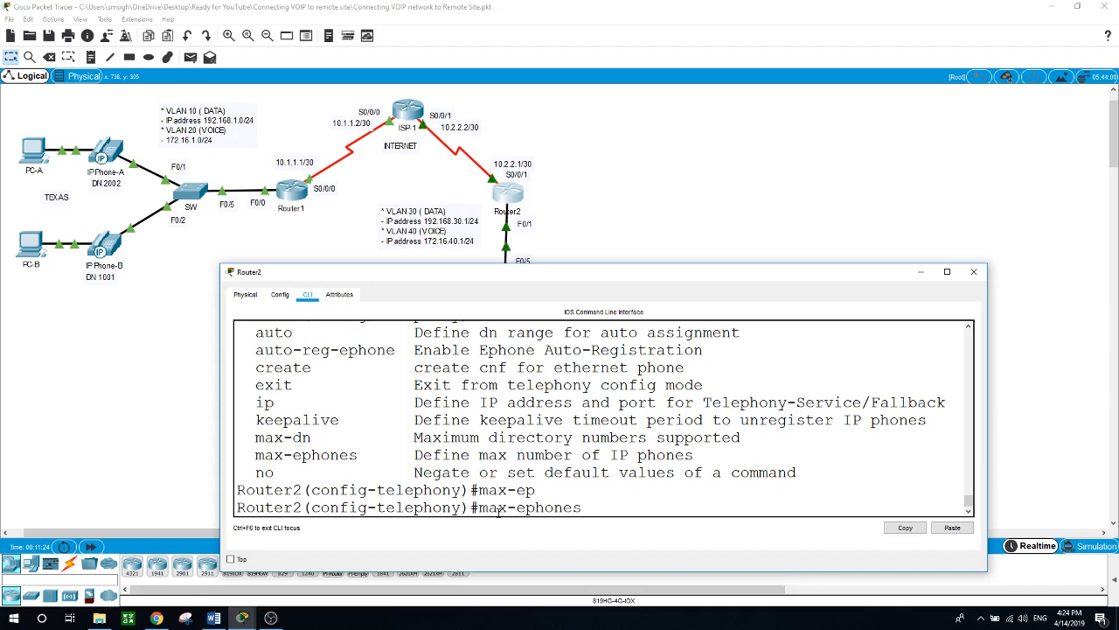
pyautogui.write('2')
pyautogui.press('Return')
# Set the telephony service's maximum directory numbers (max-dn) to 2.
pyautogui.write('ma')
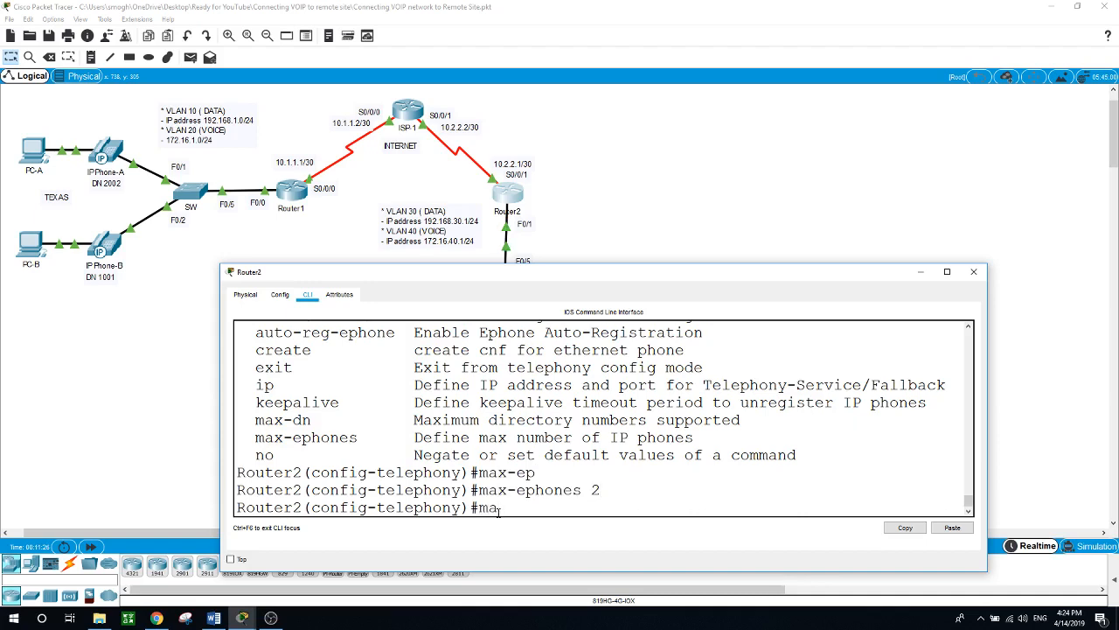
pyautogui.write('x-d')
pyautogui.press('Tab')
pyautogui.write('2')
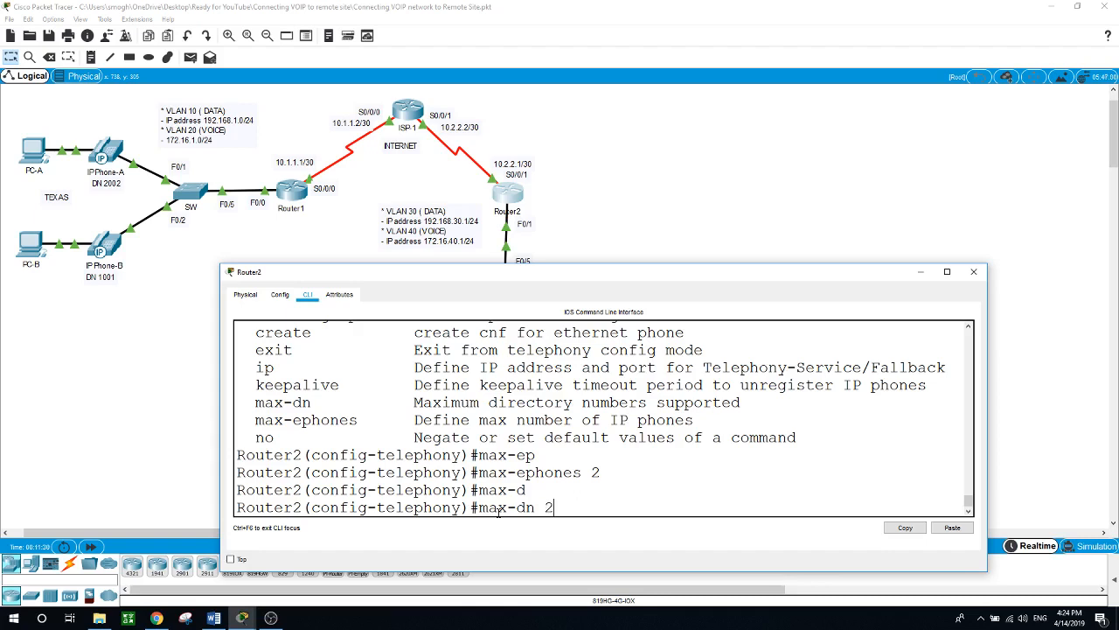
pyautogui.press('Return')
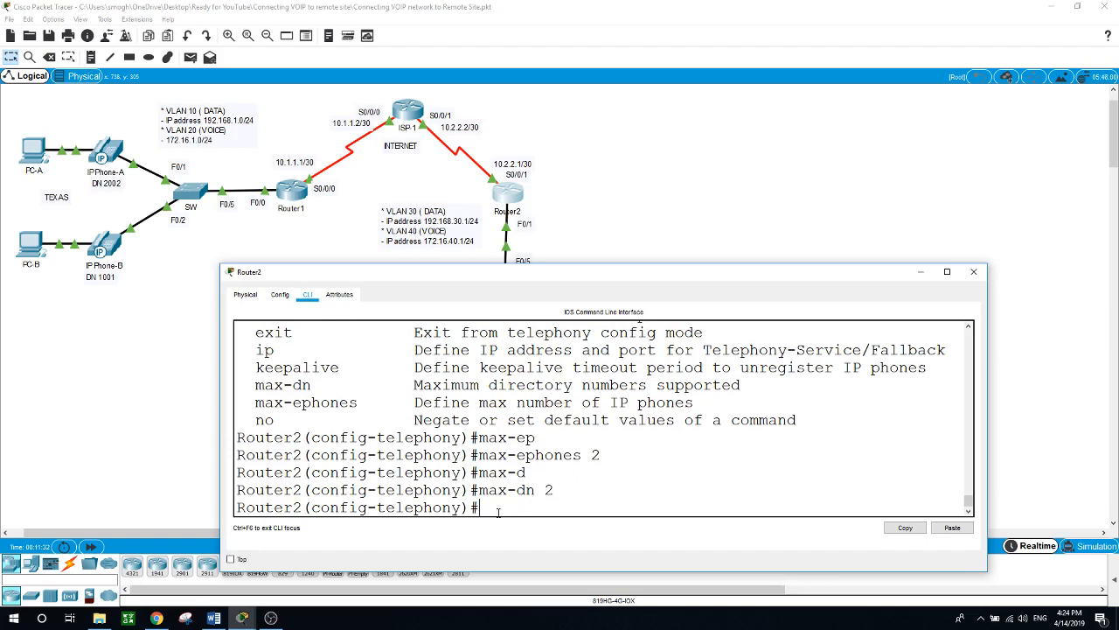
pyautogui.write('aut')
pyautogui.press('Tab')
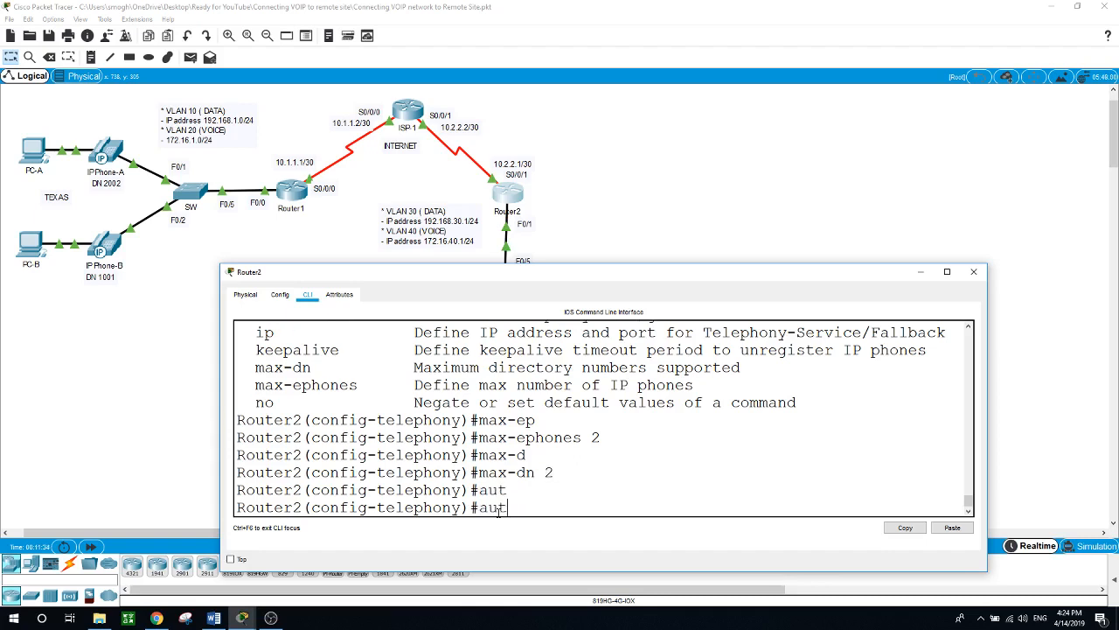
pyautogui.press('BackSpace')
pyautogui.press('BackSpace')
pyautogui.press('BackSpace')
# Auto-assign directory numbers 1 to 2 in Router2's telephony service, consulting the command help for the syntax.
pyautogui.write('?')
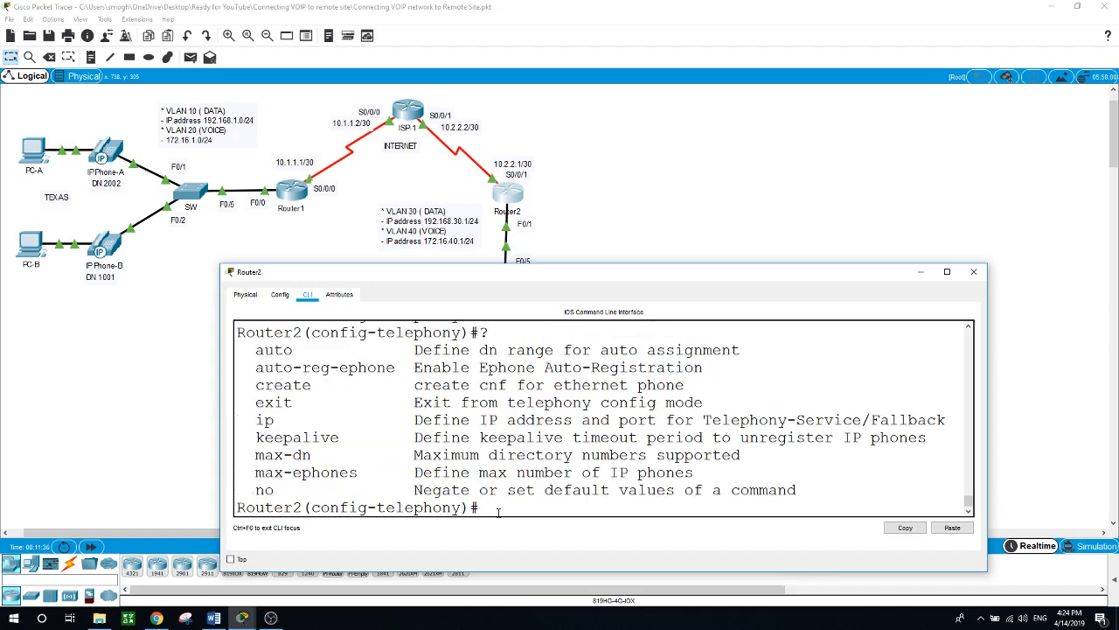
pyautogui.write('auto')
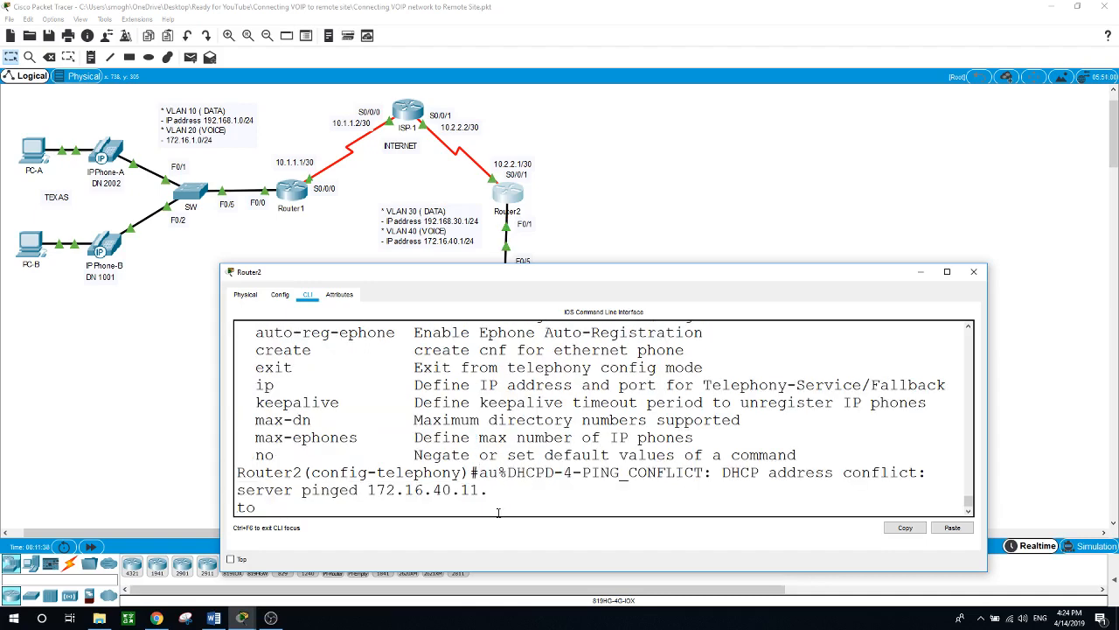
pyautogui.write(' ?ass')
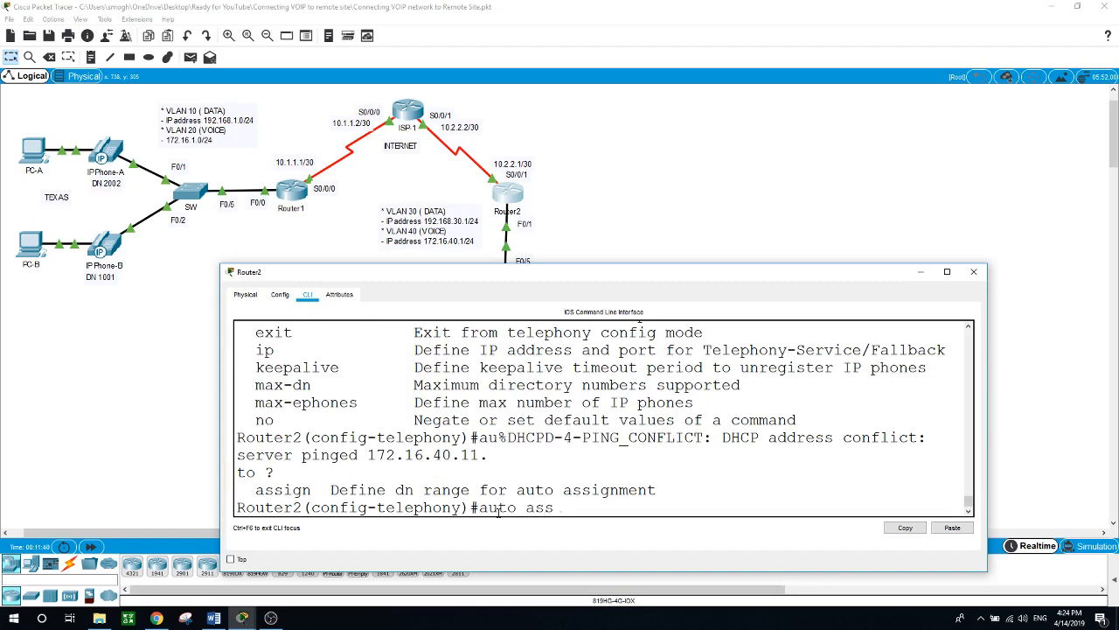
pyautogui.write('i')
pyautogui.press('Tab')
pyautogui.write('?')
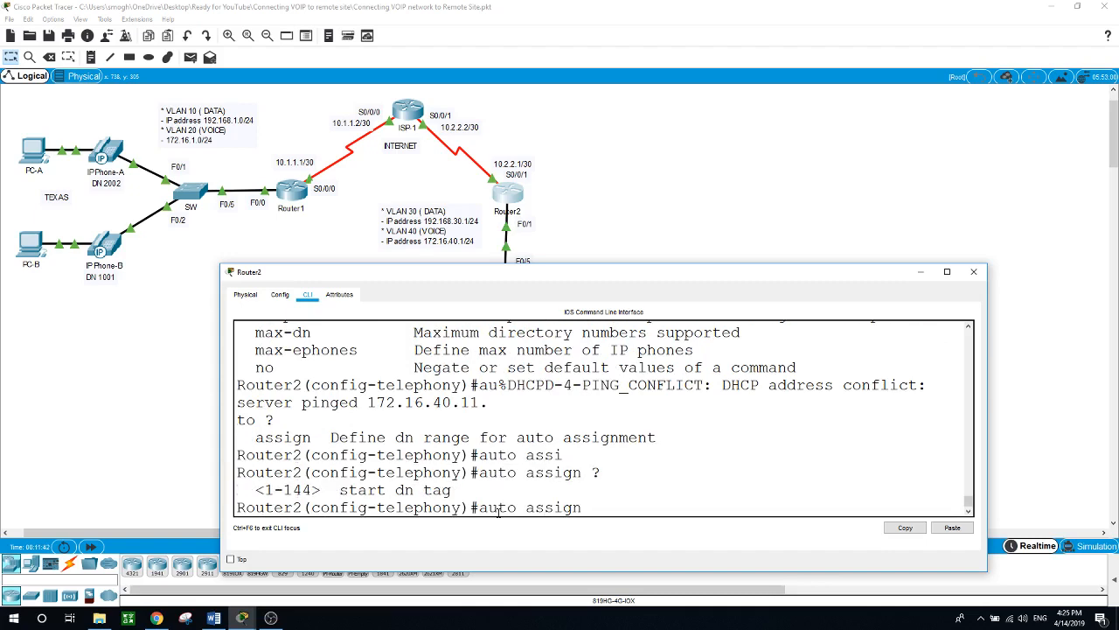
pyautogui.write('1 to')
pyautogui.write(' ?')
pyautogui.write('2')
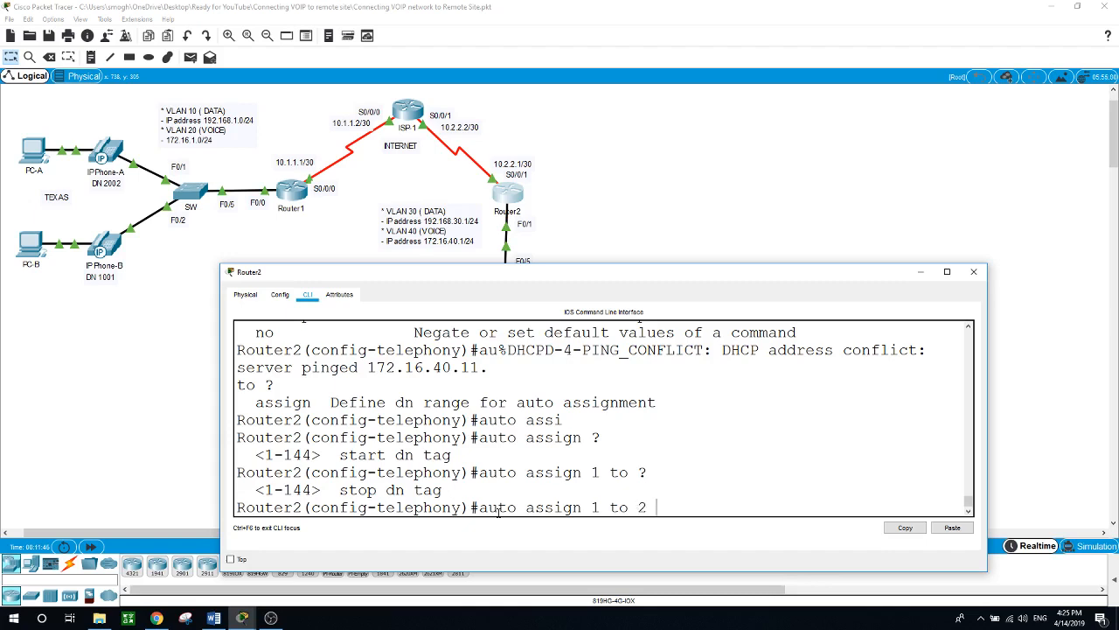
pyautogui.write(' ?')
pyautogui.press('Return')
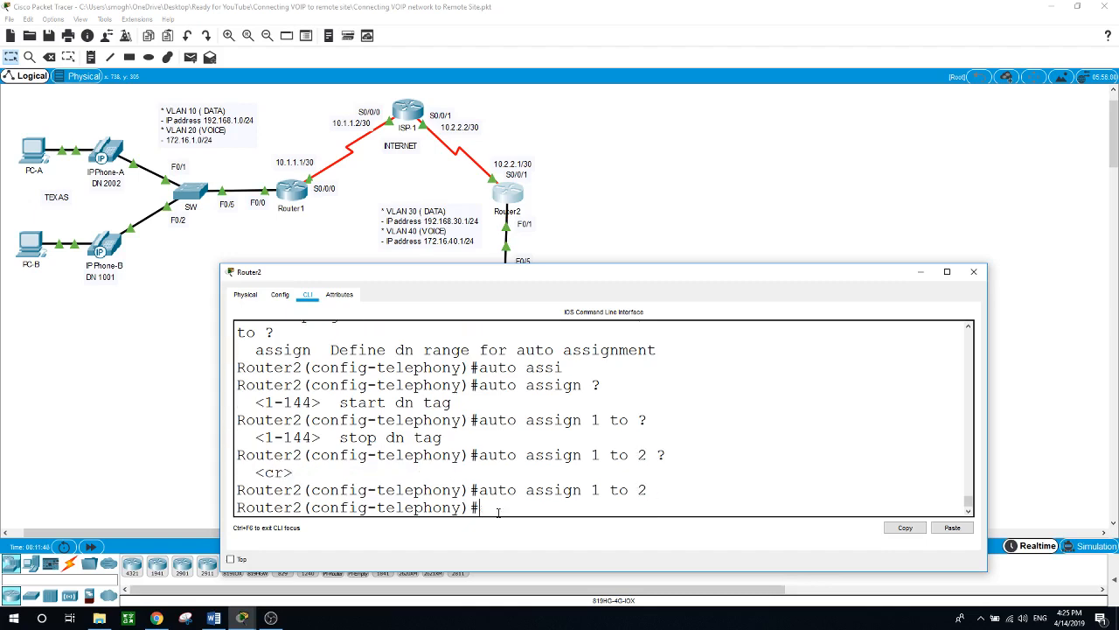
# Set the telephony service's IP source address to 172.16.40.1 with port 2000 and return to global configuration mode.
pyautogui.write('ip ?')
pyautogui.write('sou')
pyautogui.press('Tab')
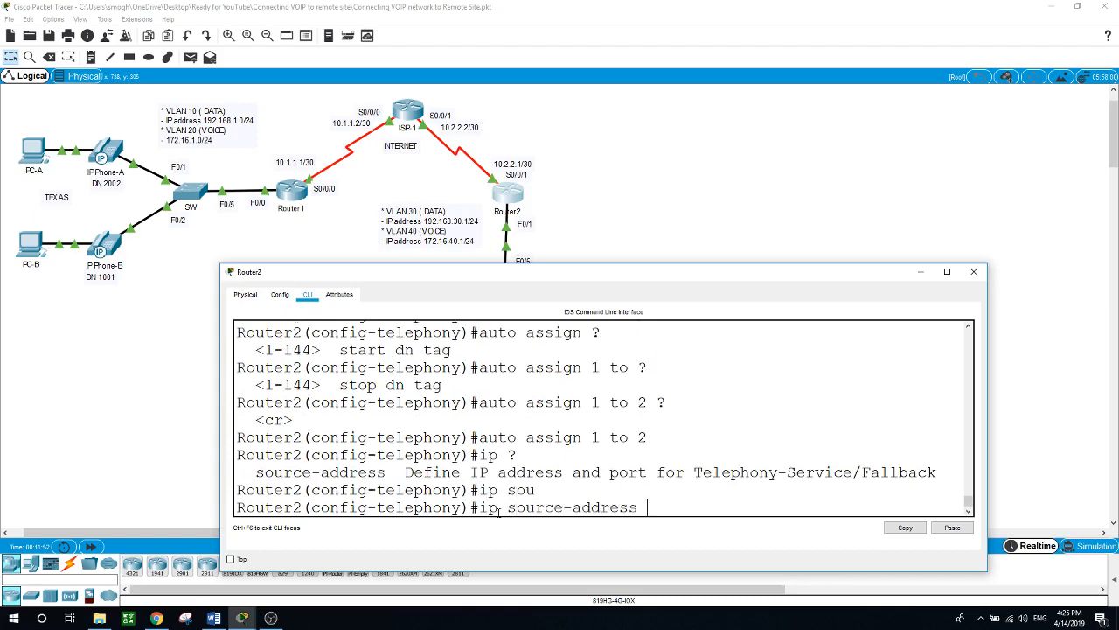
pyautogui.write('172.16')
pyautogui.write('r')
pyautogui.press('Tab')
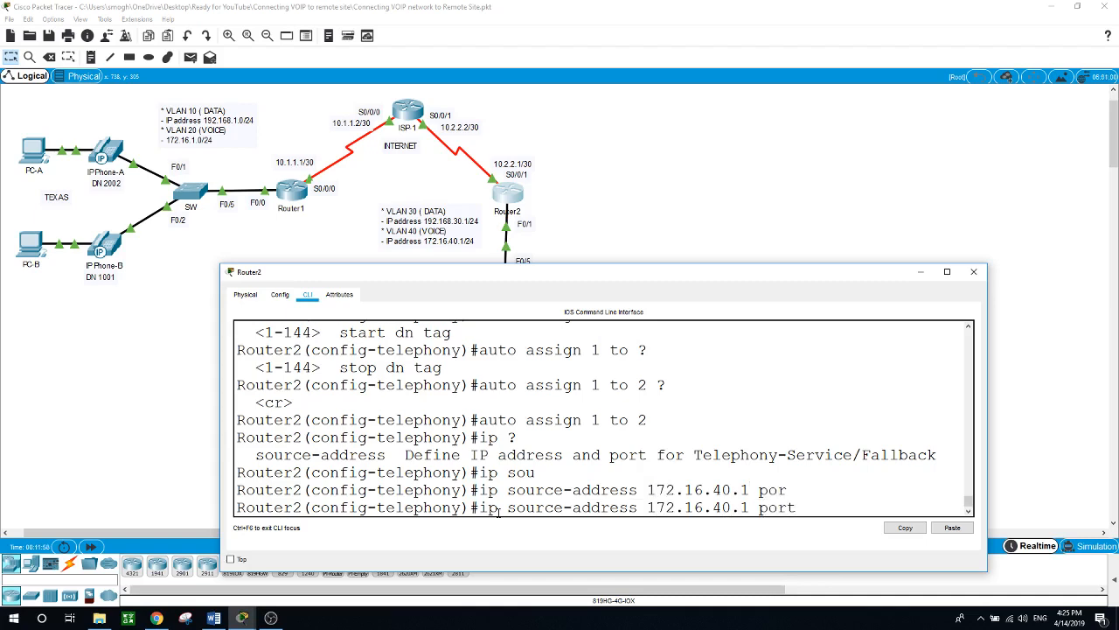
pyautogui.write('2000')
pyautogui.press('Return')
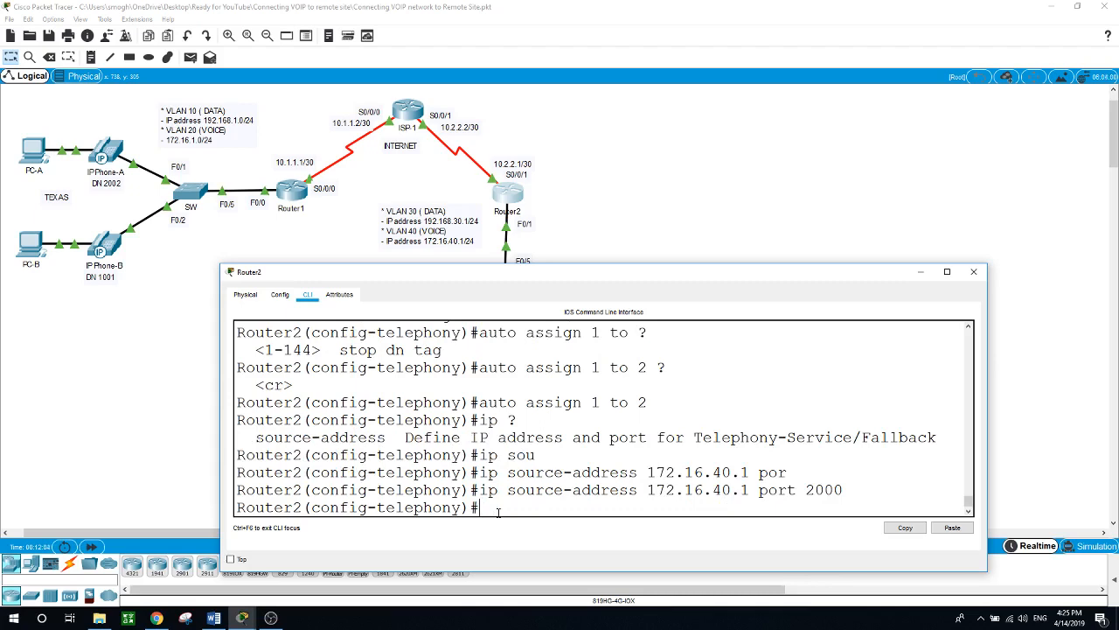
pyautogui.write('exit')
pyautogui.press('Return')
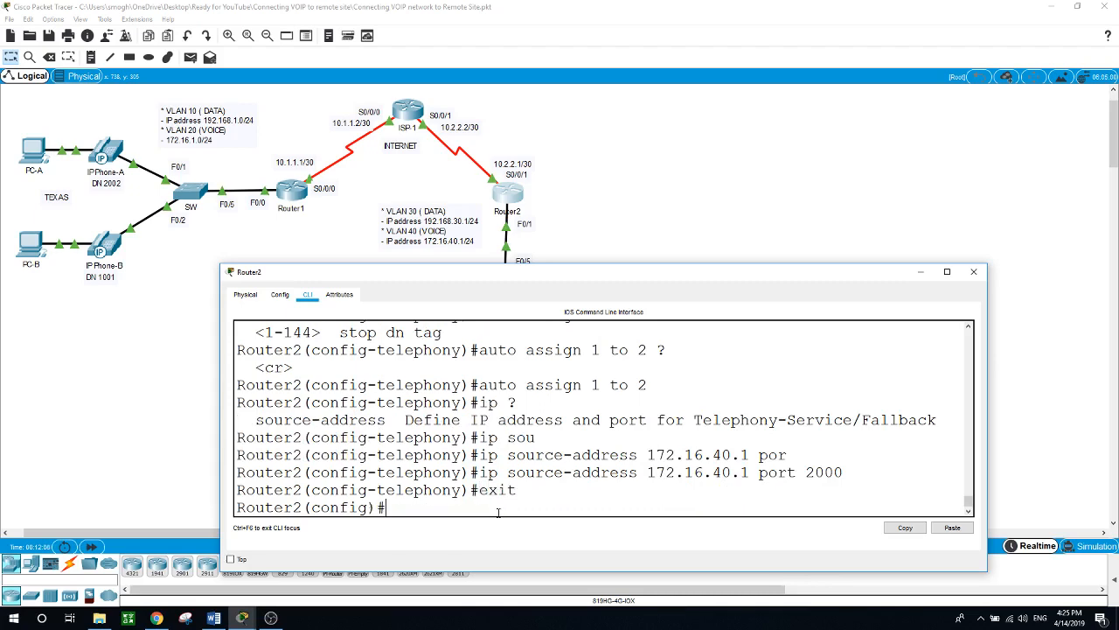
# Create ephone-dn 1 on Router2 with number 3003 and return to global configuration mode.
pyautogui.write('ephone-dn 1')
pyautogui.press('Return')
pyautogui.press('Return')
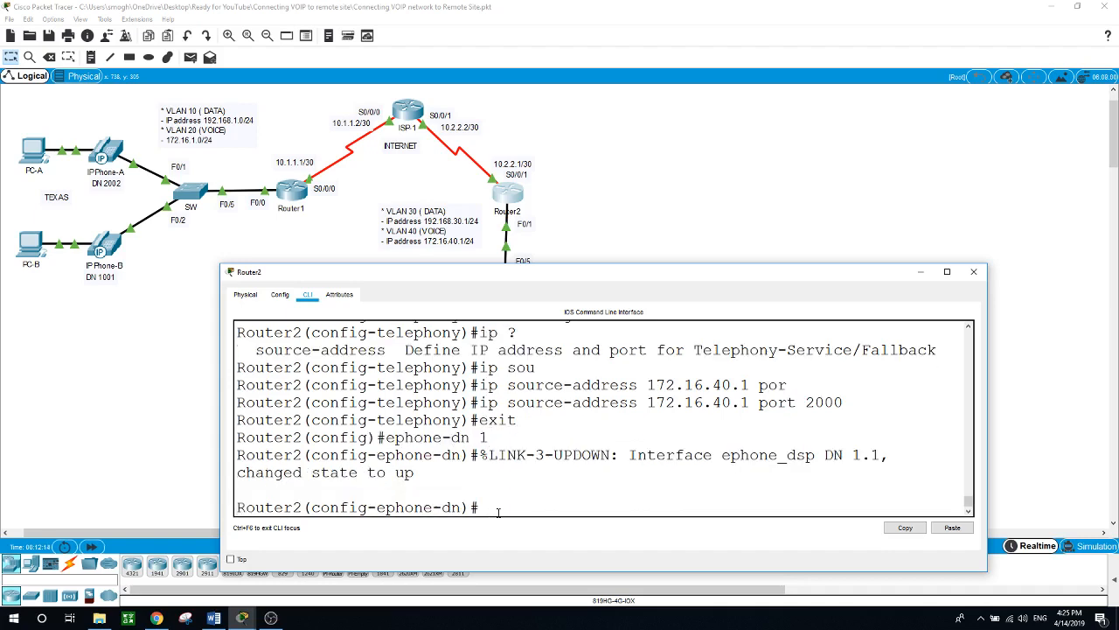
pyautogui.write('?')
pyautogui.write('nu')
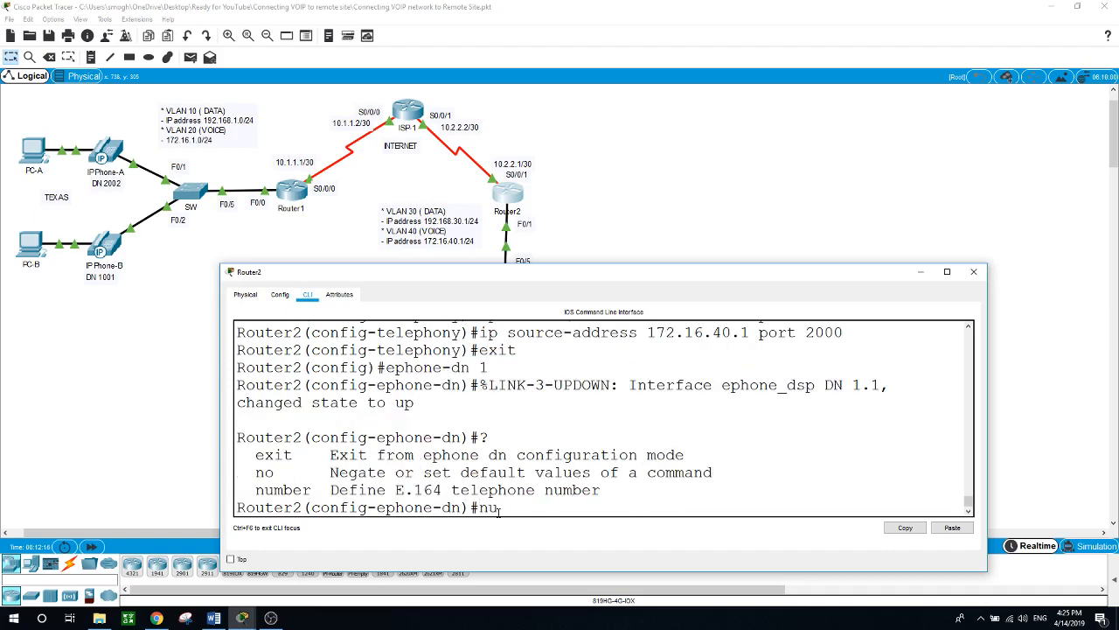
pyautogui.write('m')
pyautogui.press('Tab')
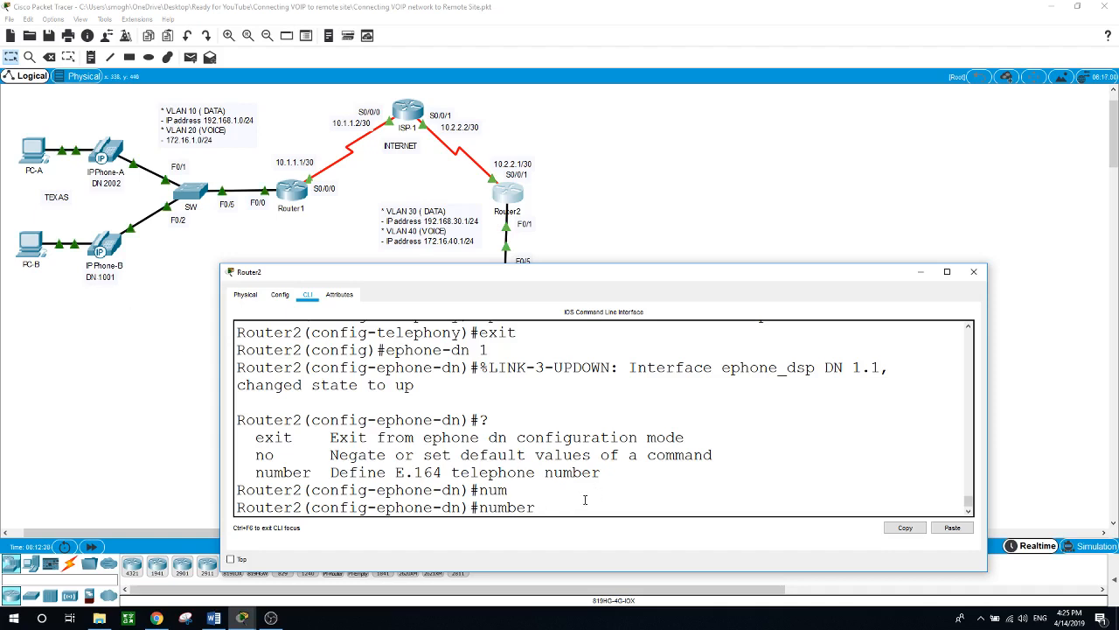
pyautogui.write('3003')
pyautogui.press('Return')
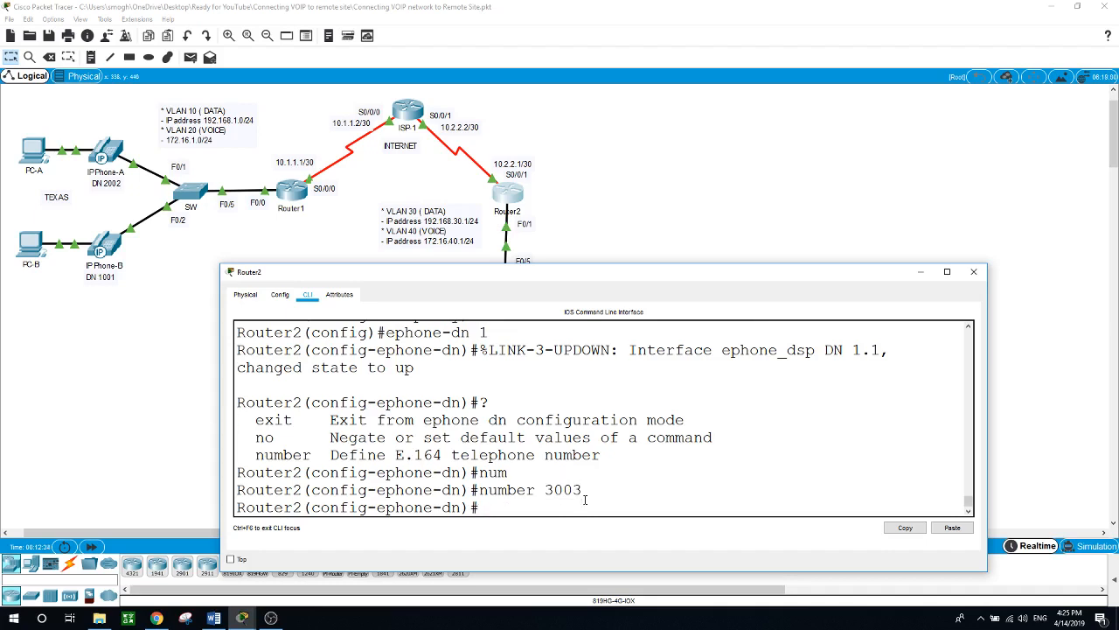
pyautogui.write('exit')
pyautogui.press('Return')
# Create ephone-dn 2 on Router2 with number 4004 and return to global configuration mode.
pyautogui.write('eph')
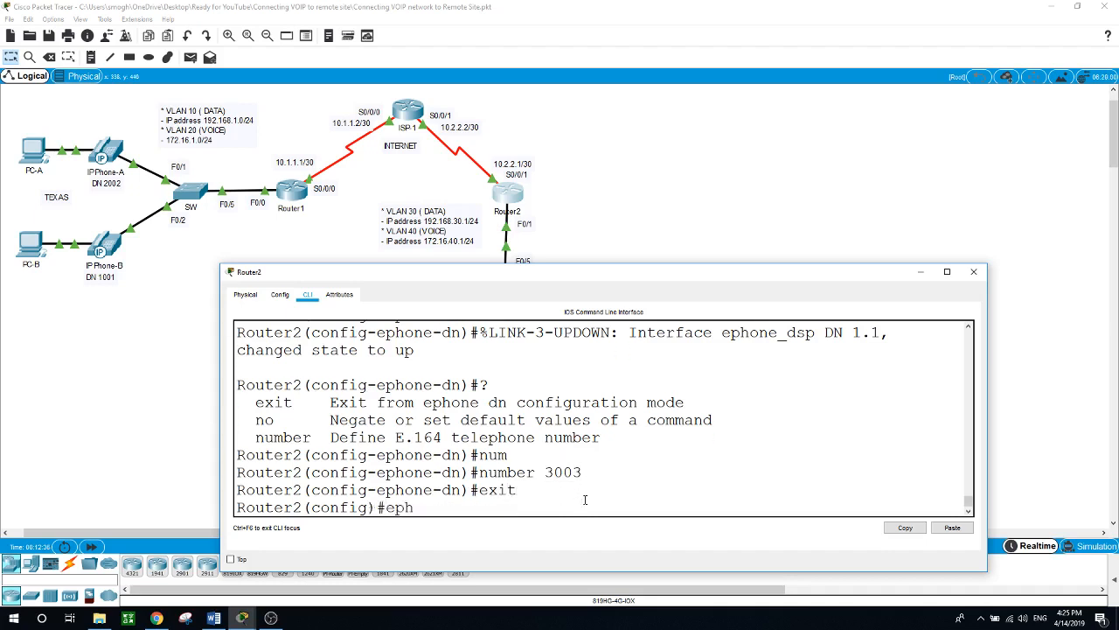
pyautogui.write('one-dn')
pyautogui.press('Return')
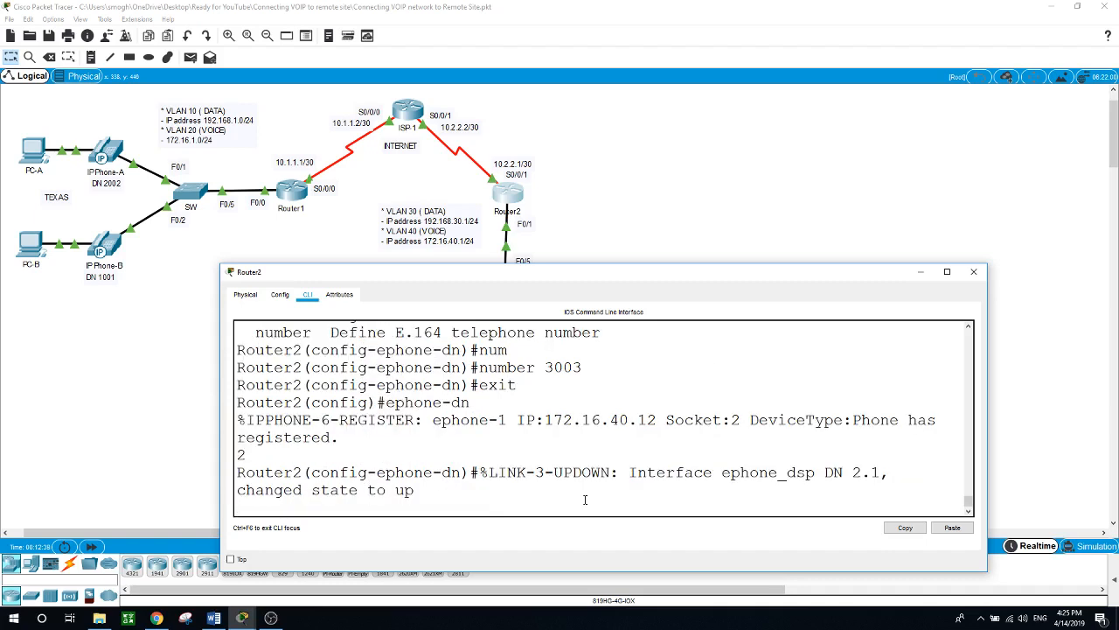
pyautogui.press('Return')
pyautogui.write('nu')
pyautogui.press('Tab')
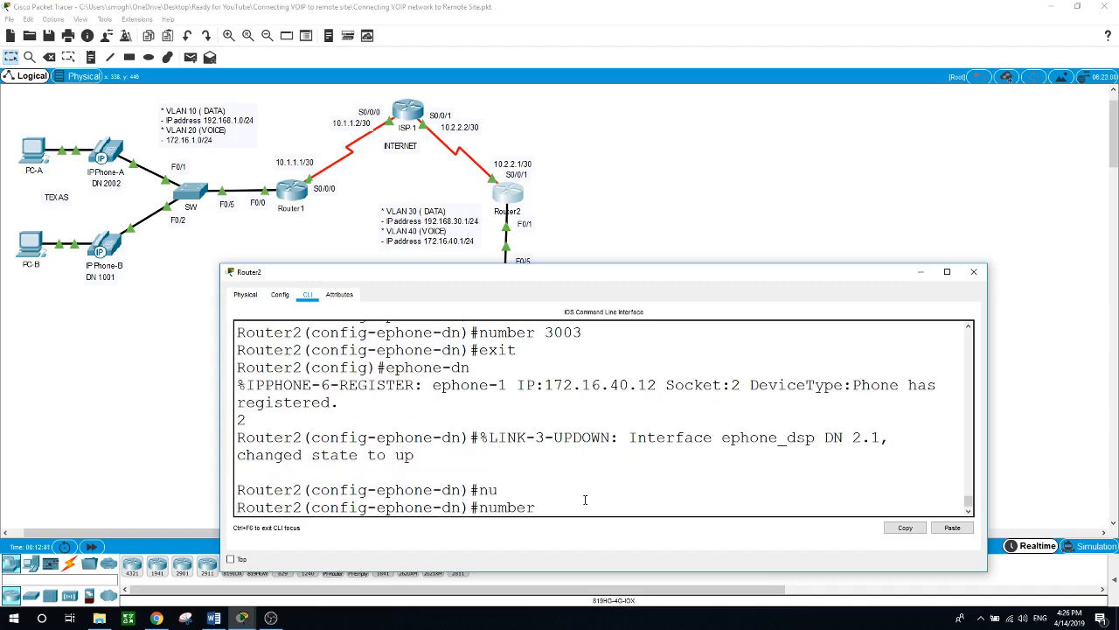
pyautogui.write('4004')
pyautogui.press('Return')
pyautogui.write('exit')
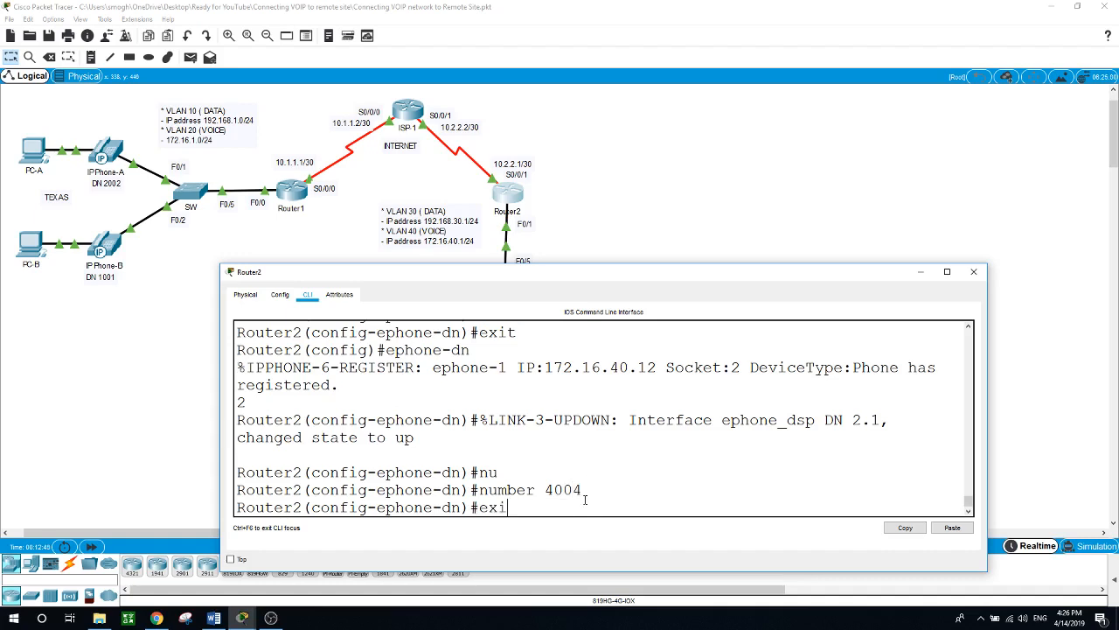
pyautogui.press('Return')
# Configure ephone 1 on Router2 as type 7960, listing the available ephone commands, and return to global configuration mode.
pyautogui.write('ep')
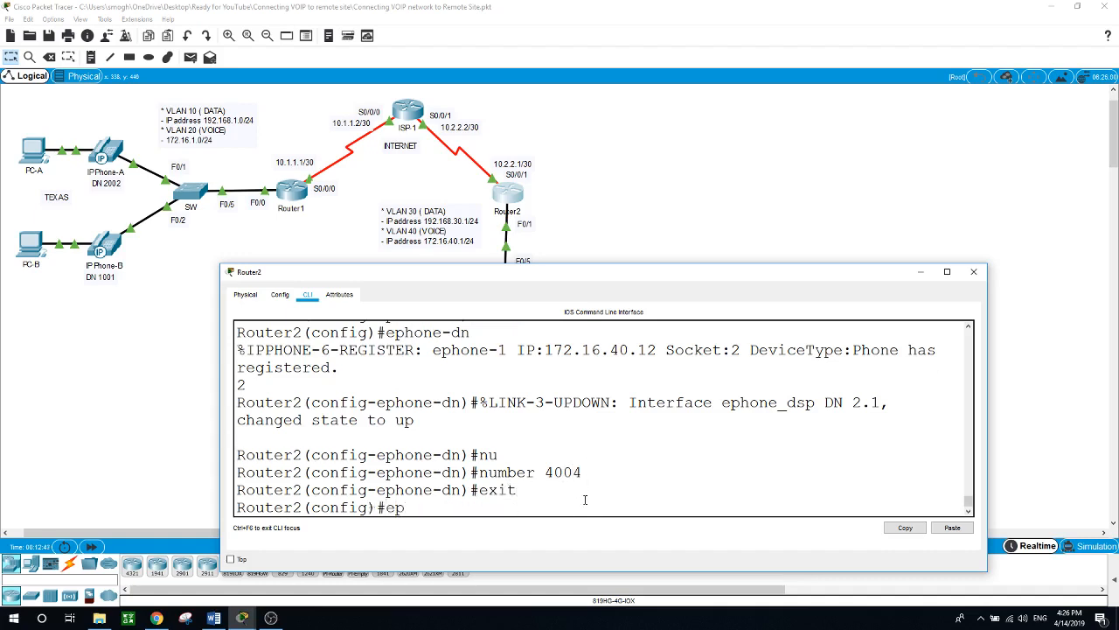
pyautogui.write('hone 1')
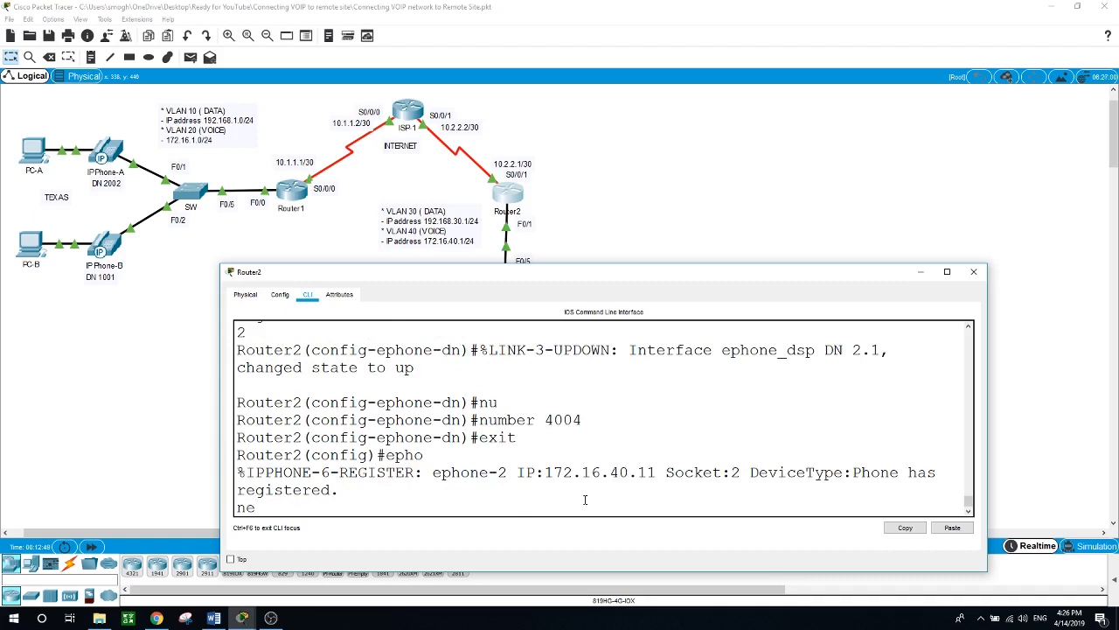
pyautogui.press('Return')
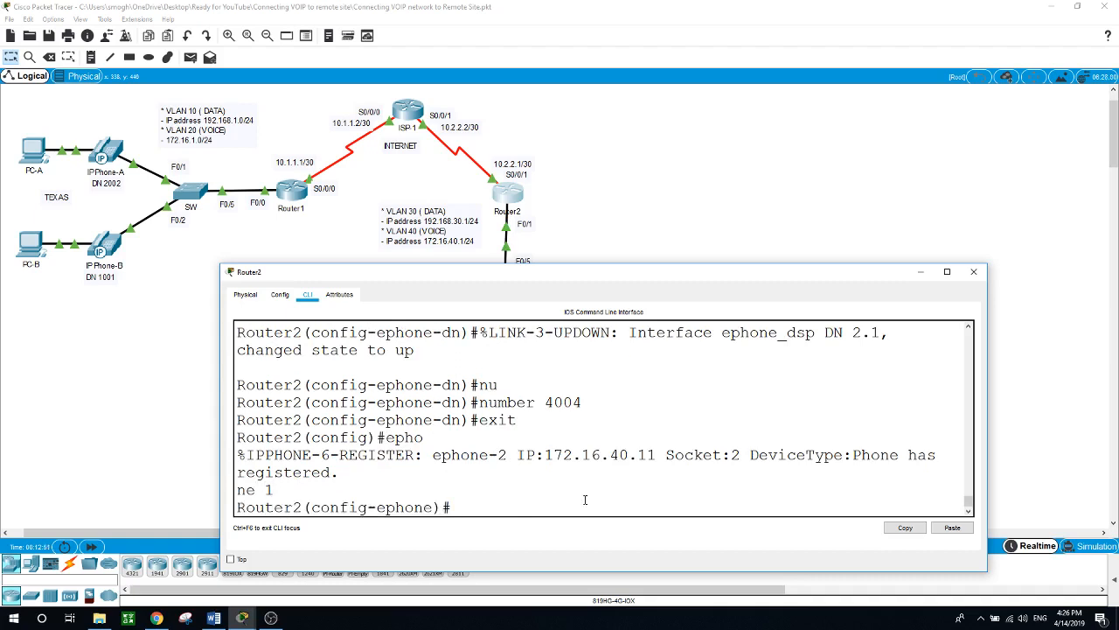
pyautogui.write('?typ')
pyautogui.press('Tab')
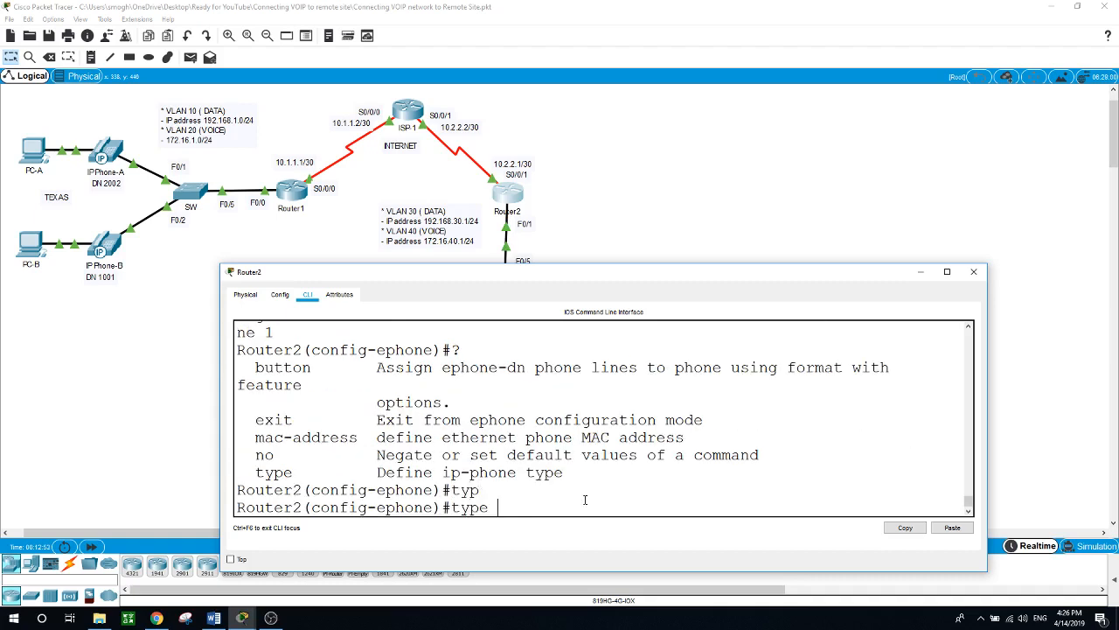
pyautogui.write('7960')
pyautogui.press('Return')
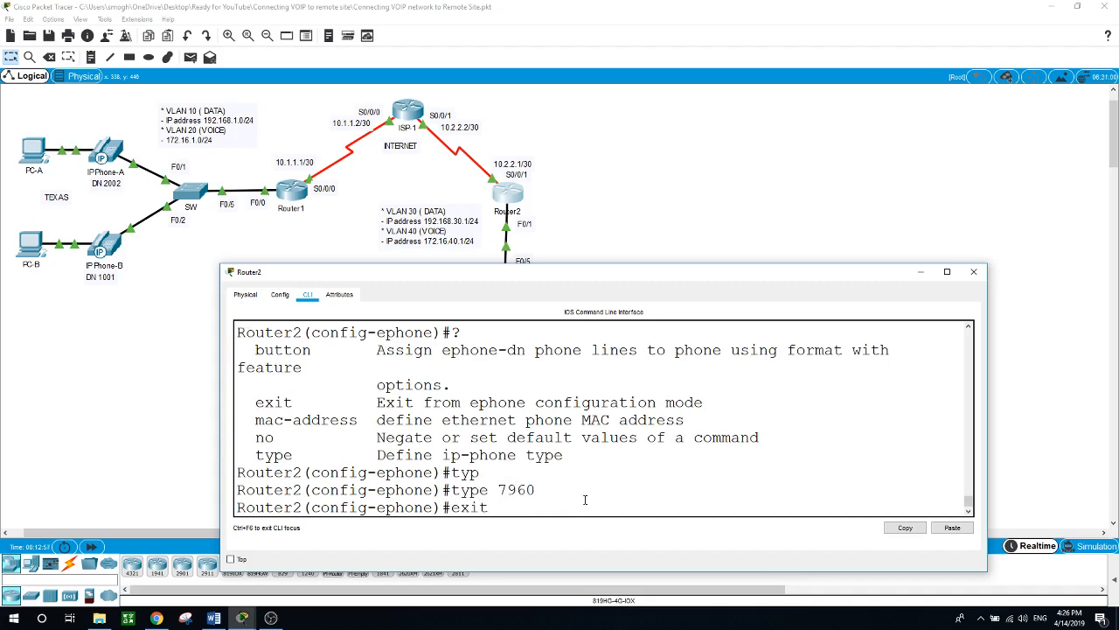
pyautogui.write('exit')
pyautogui.press('Return')
# Configure ephone 2 on Router2 as type 7960 and return to global configuration mode.
pyautogui.write('ep')
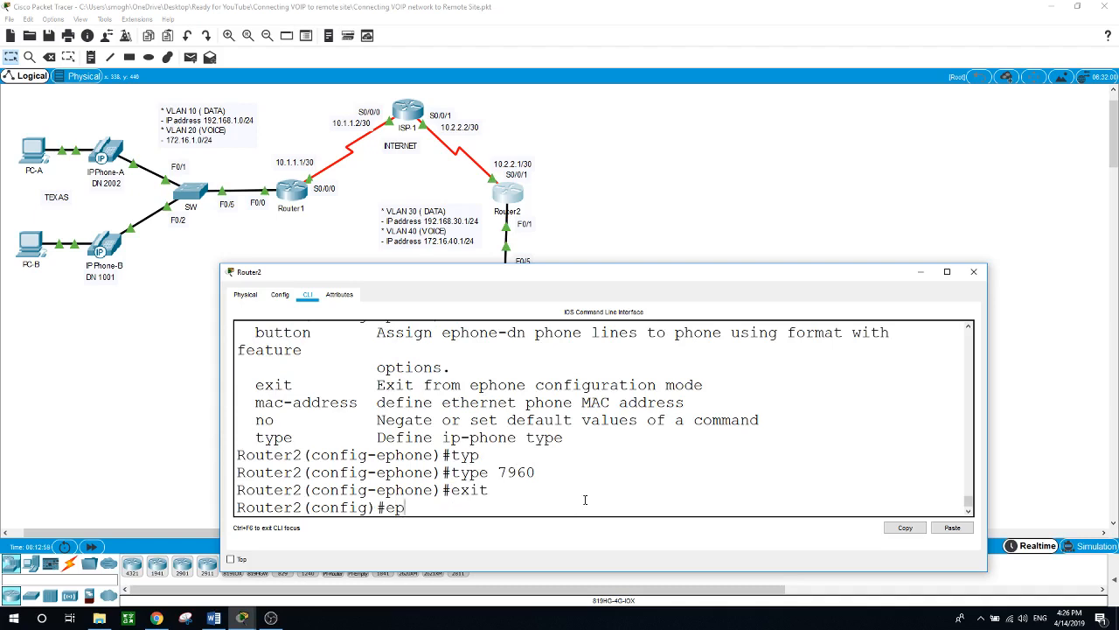
pyautogui.write('hon')
pyautogui.write(' 2')
pyautogui.press('Return')
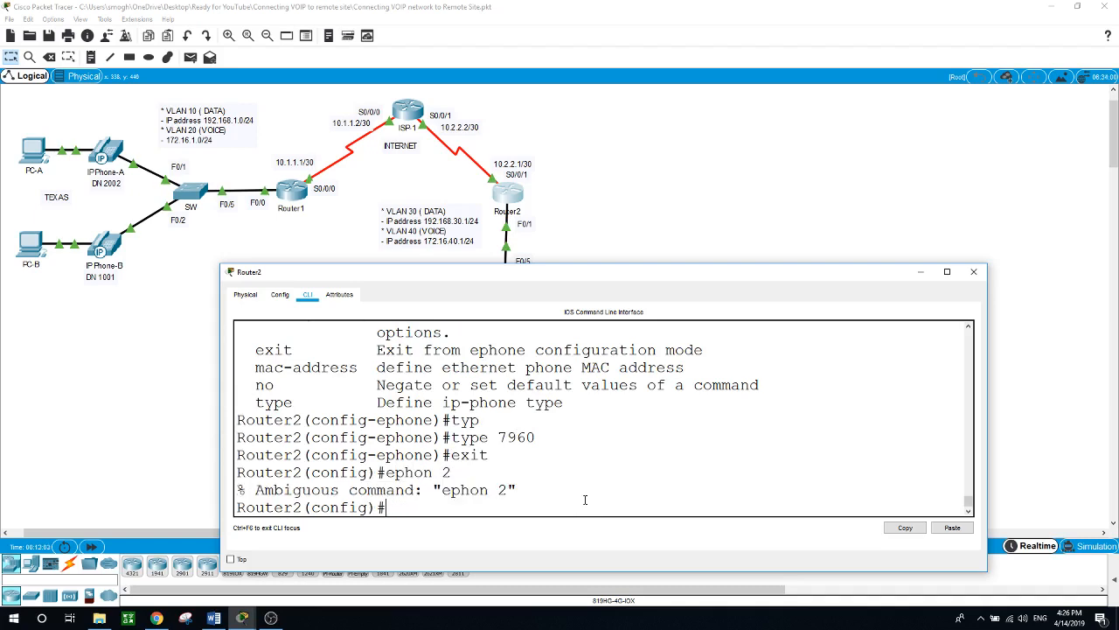
pyautogui.write('ephone')
pyautogui.write(' 2')
pyautogui.press('Return')
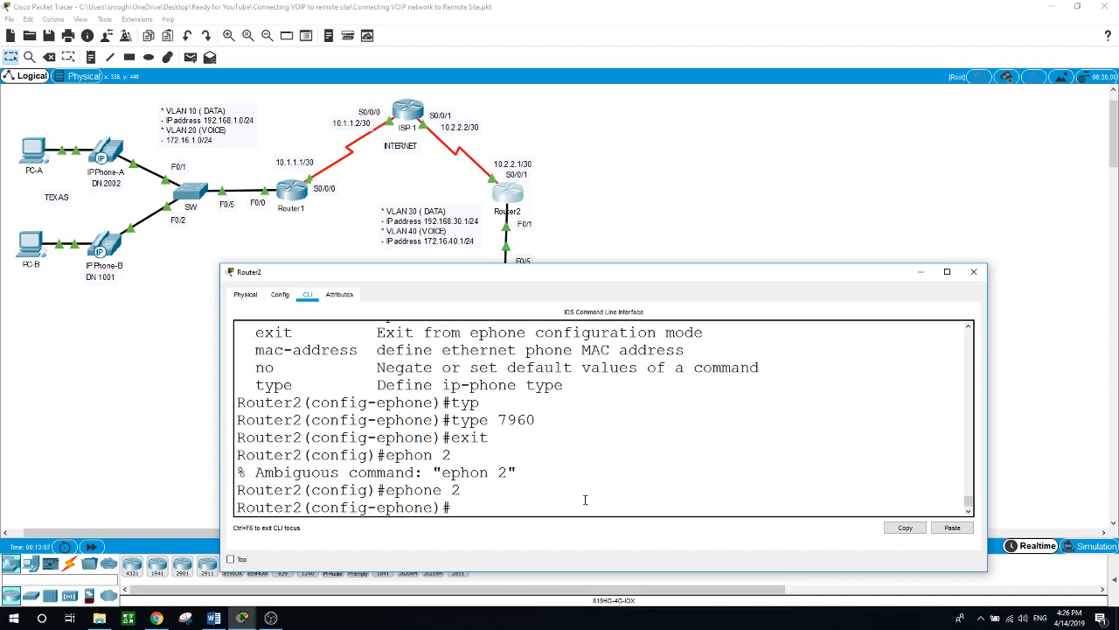
pyautogui.write('type 7960')
pyautogui.press('Return')
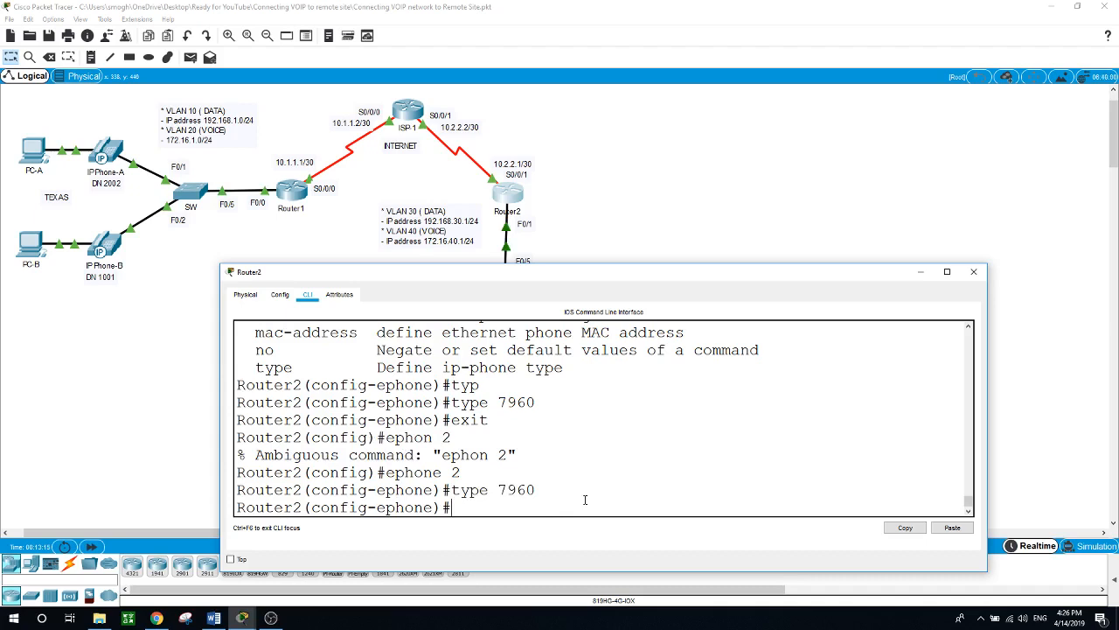
pyautogui.write('exit')
pyautogui.press('Return')
# Leave configuration mode on Router2 and display the ephone status to check both phones' registration, then return to the topology.
pyautogui.write('show')
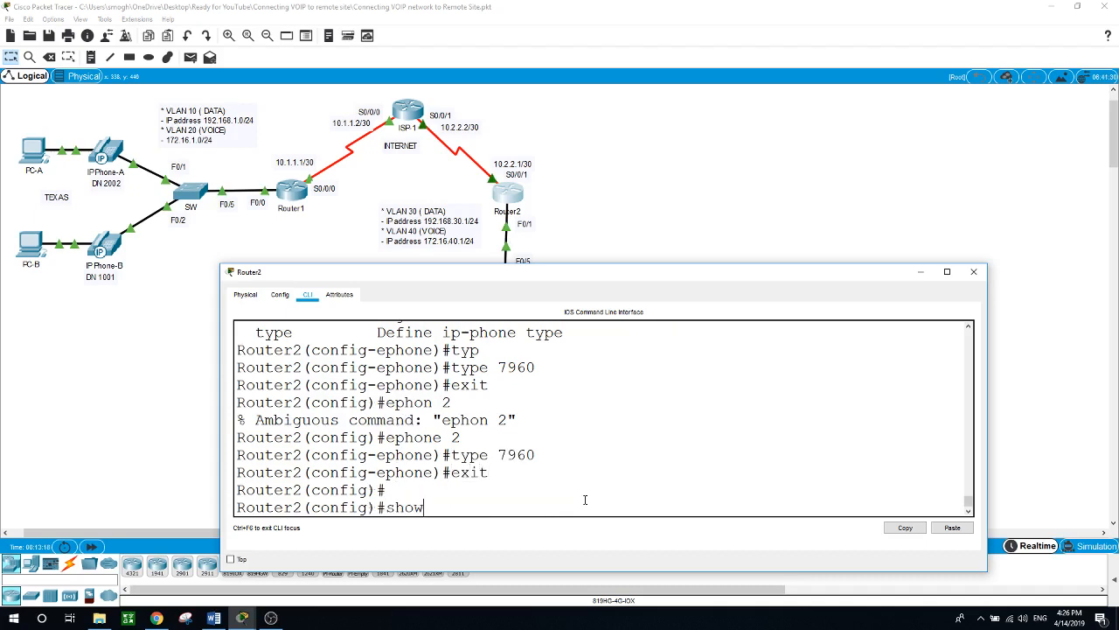
pyautogui.hotkey('ctrl', 'c')
pyautogui.write('s')
pyautogui.press('BackSpace')
pyautogui.write('exit')
pyautogui.press('Return')
pyautogui.write('show')
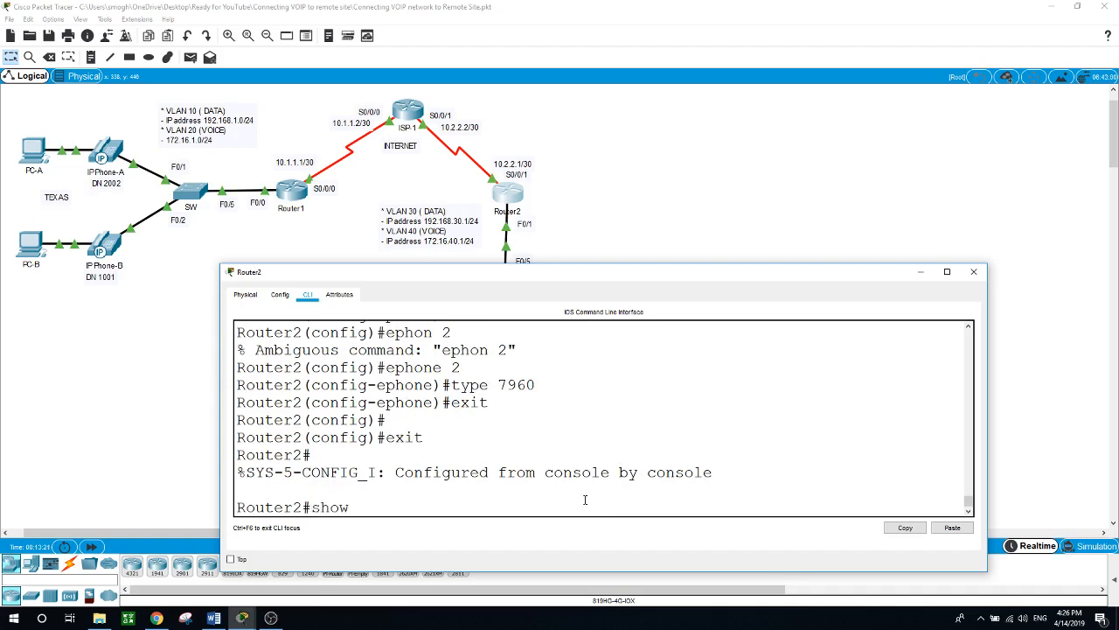
pyautogui.write(' epho')
pyautogui.press('Tab')
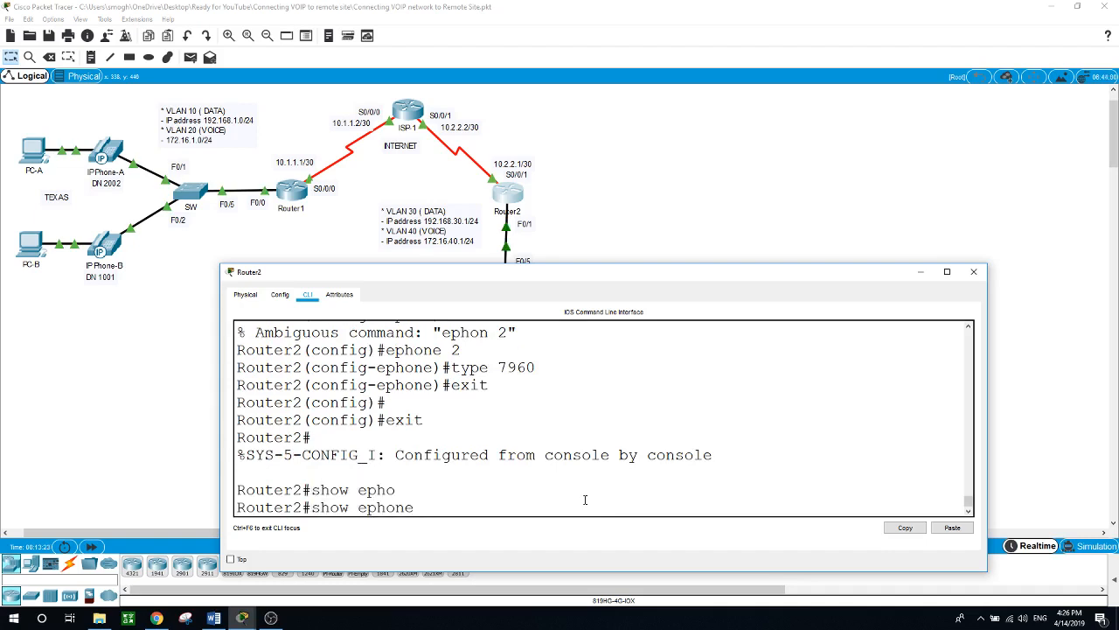
pyautogui.press('Return')
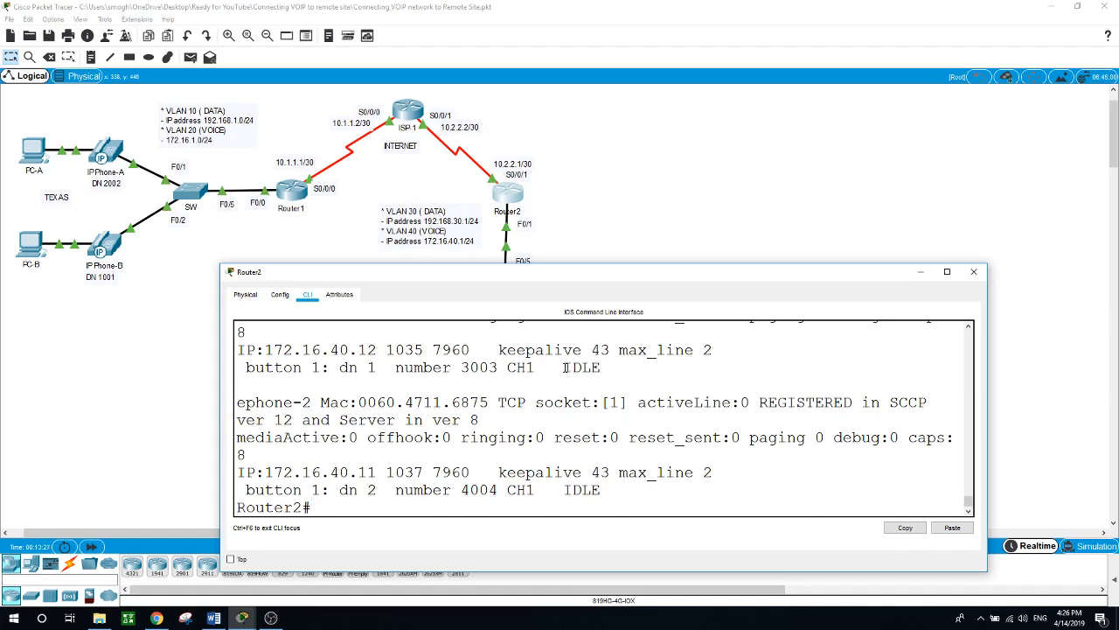
pyautogui.moveTo(565, 367); pyautogui.dragTo(615, 370)
pyautogui.click(612, 228)
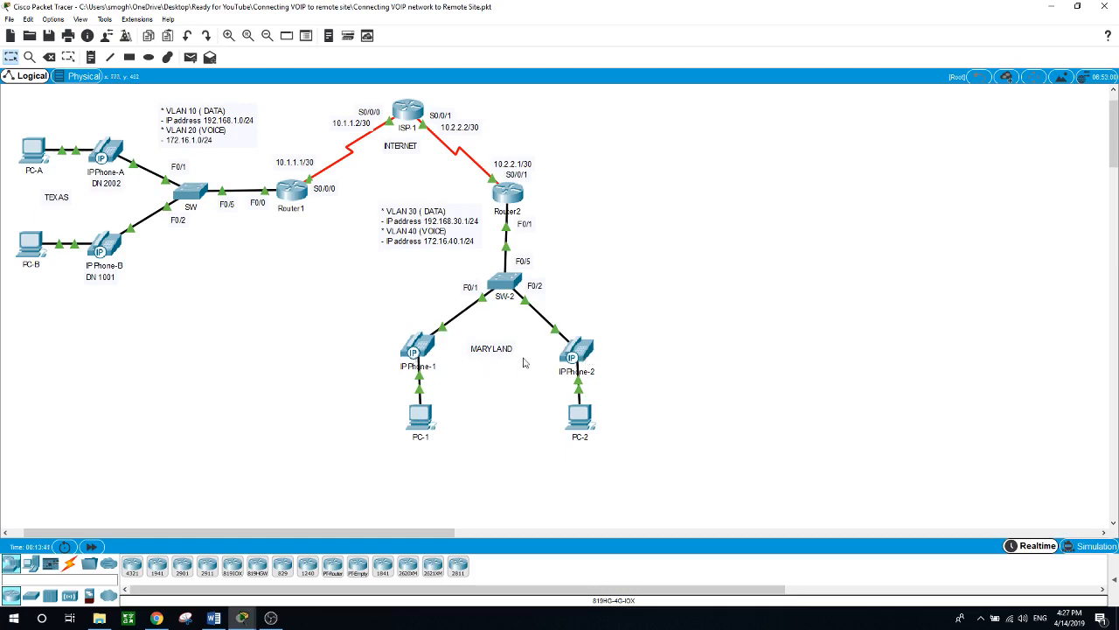
# Open IP Phone-2's handset interface, widening and moving its window so the whole phone shows beside the topology.
pyautogui.click(584, 351)
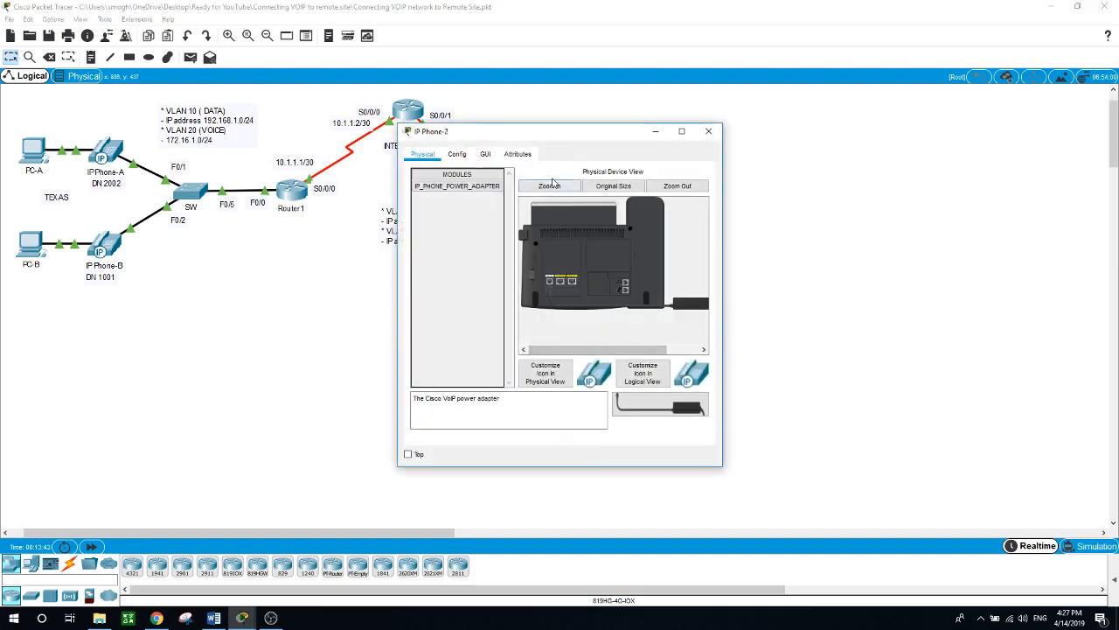
pyautogui.click(485, 154)
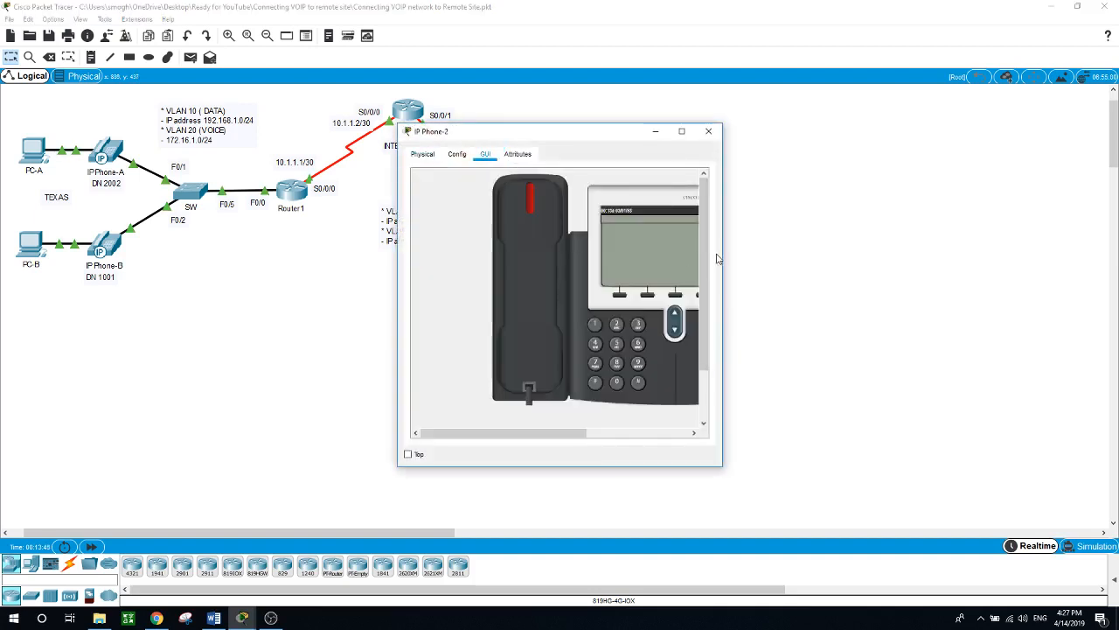
pyautogui.moveTo(723, 255); pyautogui.dragTo(872, 249)
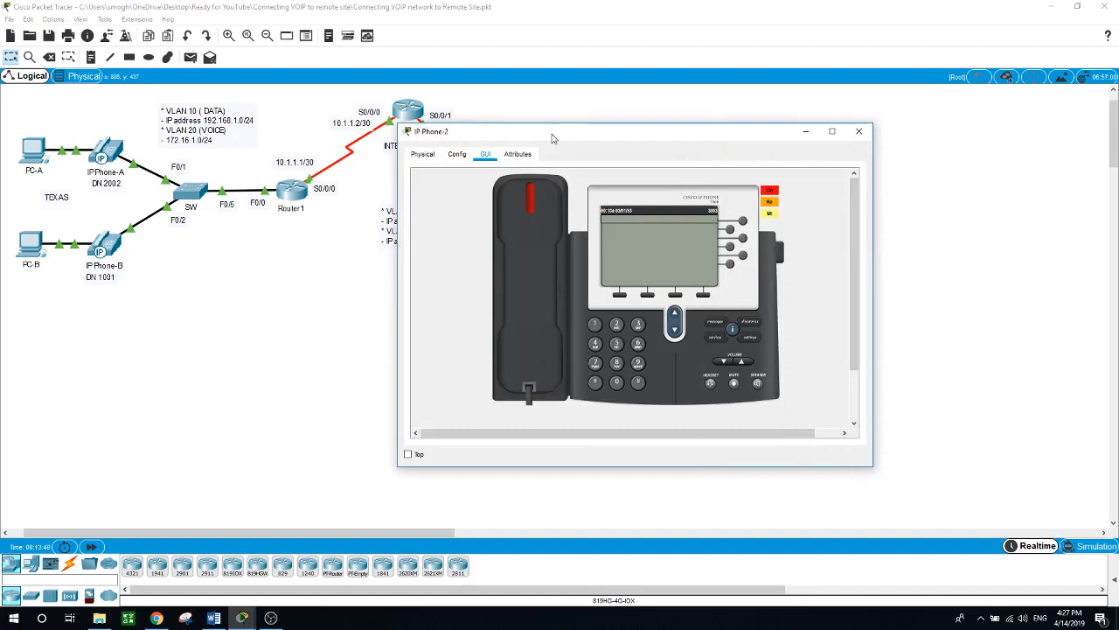
pyautogui.moveTo(554, 136); pyautogui.dragTo(688, 135)
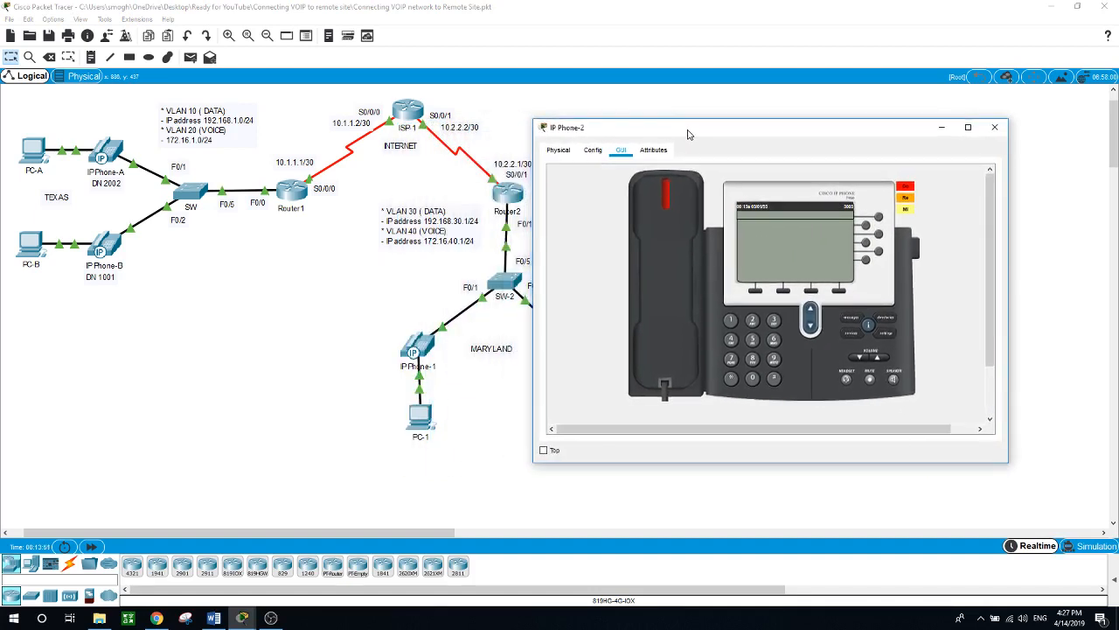
pyautogui.click(421, 418)
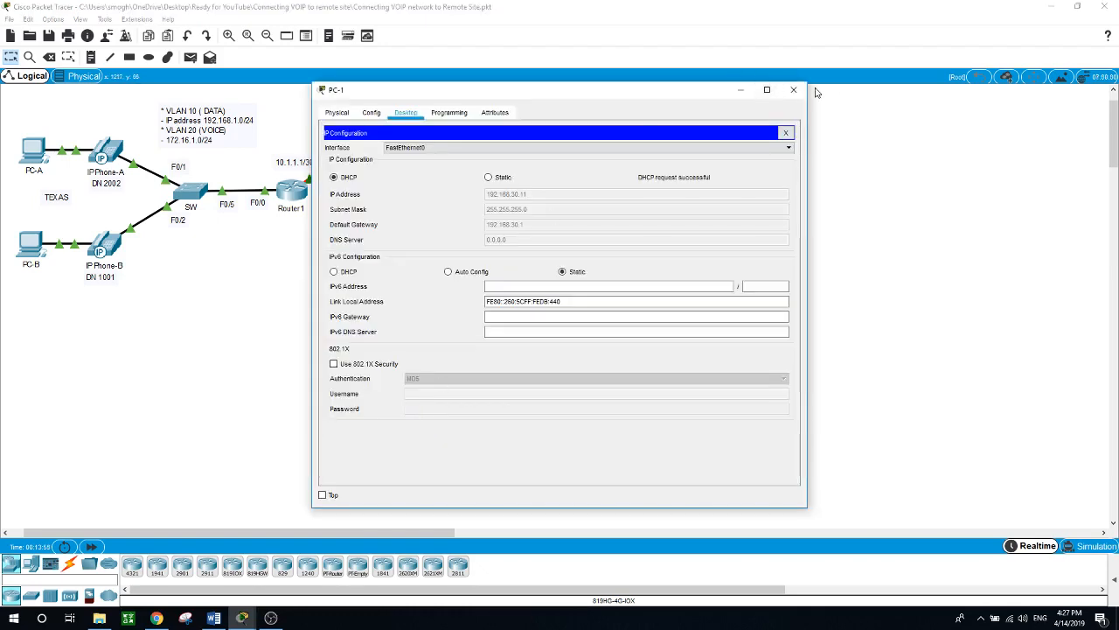
pyautogui.click(793, 90)
# Open IP Phone-1's handset interface in a widened window side by side with IP Phone-2's.
pyautogui.click(427, 347)
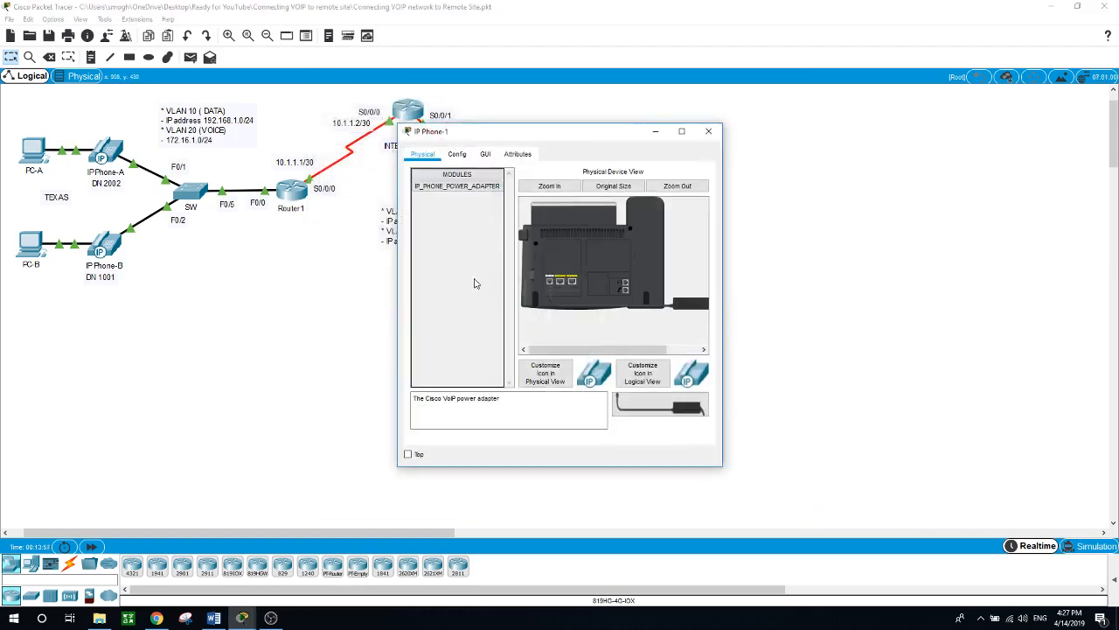
pyautogui.moveTo(600, 133); pyautogui.dragTo(313, 153)
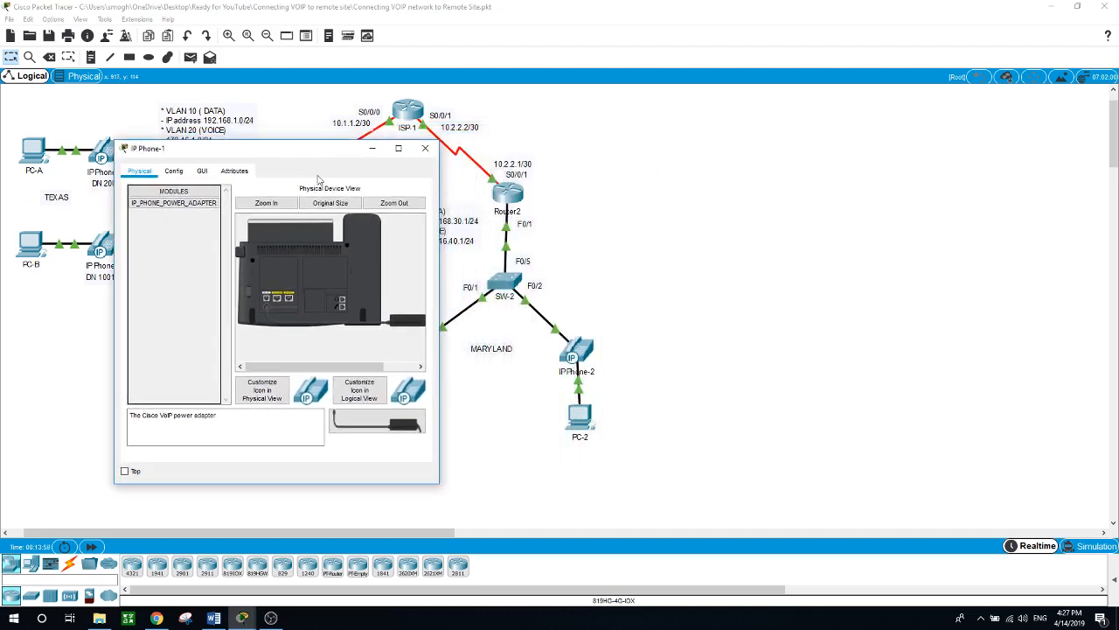
pyautogui.moveTo(461, 253); pyautogui.dragTo(529, 252)
pyautogui.moveTo(243, 619)
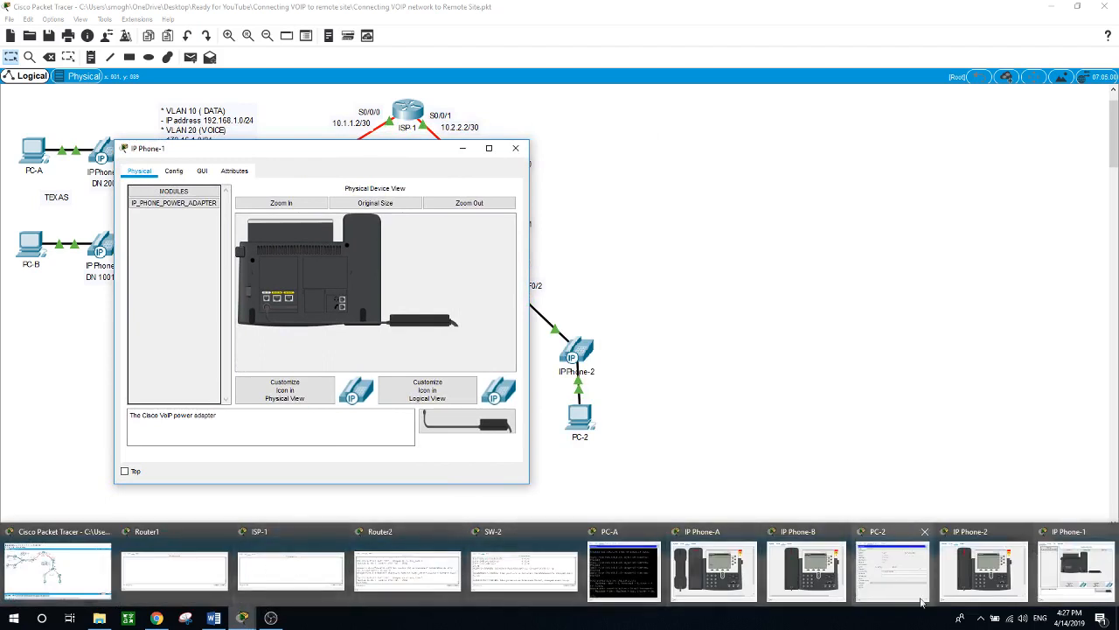
pyautogui.click(985, 579)
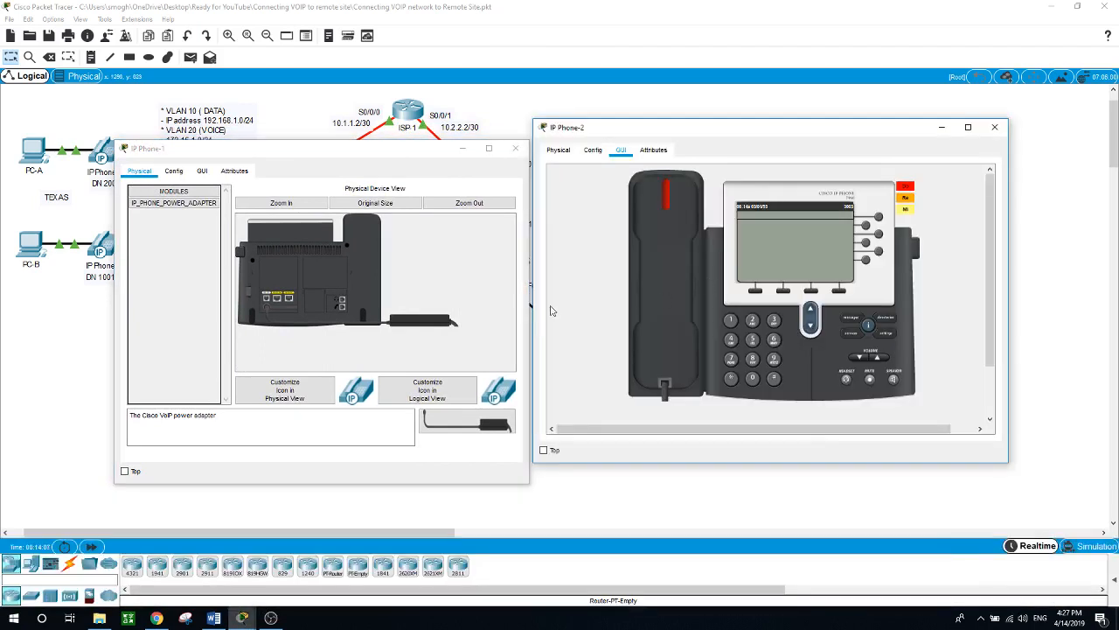
pyautogui.click(203, 171)
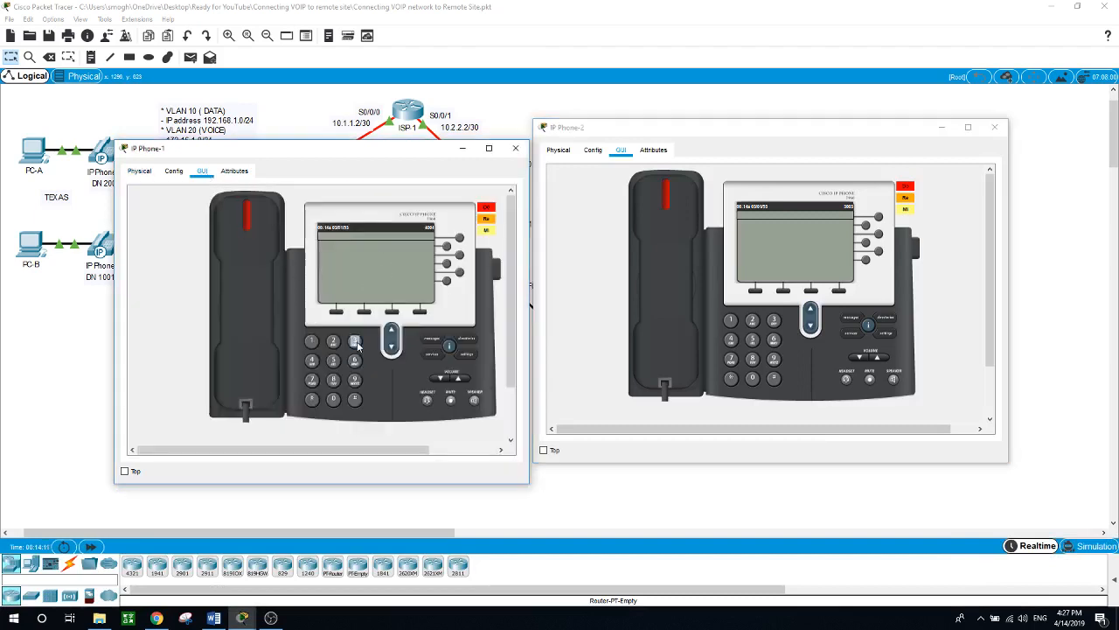
# Call 3003 from IP Phone-1 and answer the call on IP Phone-2.
pyautogui.click(334, 399)
pyautogui.click(334, 399)
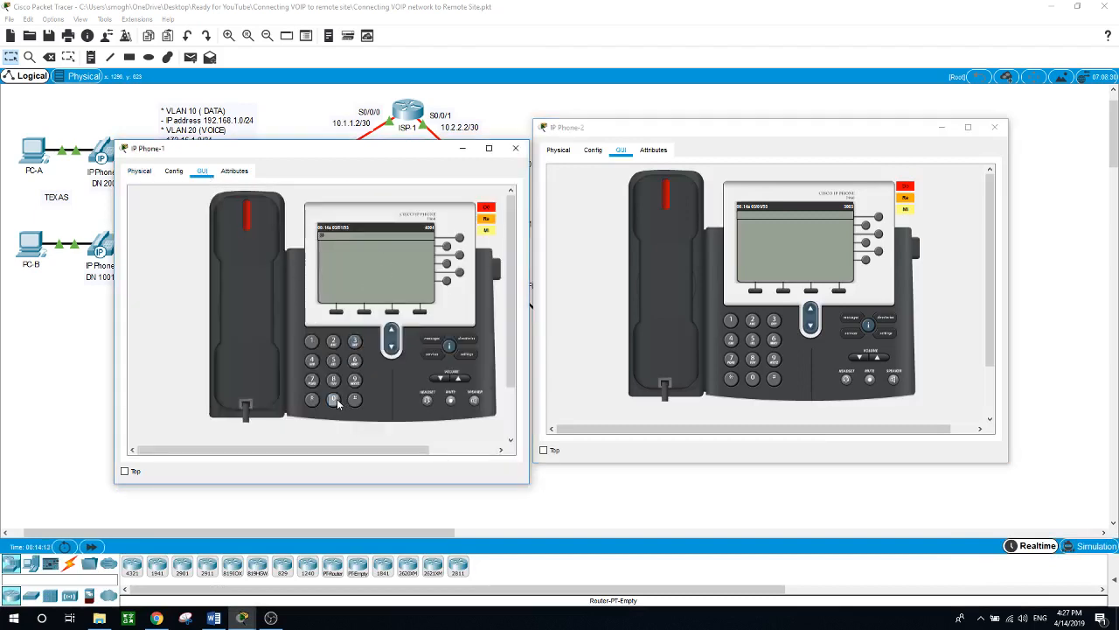
pyautogui.click(354, 340)
pyautogui.click(245, 341)
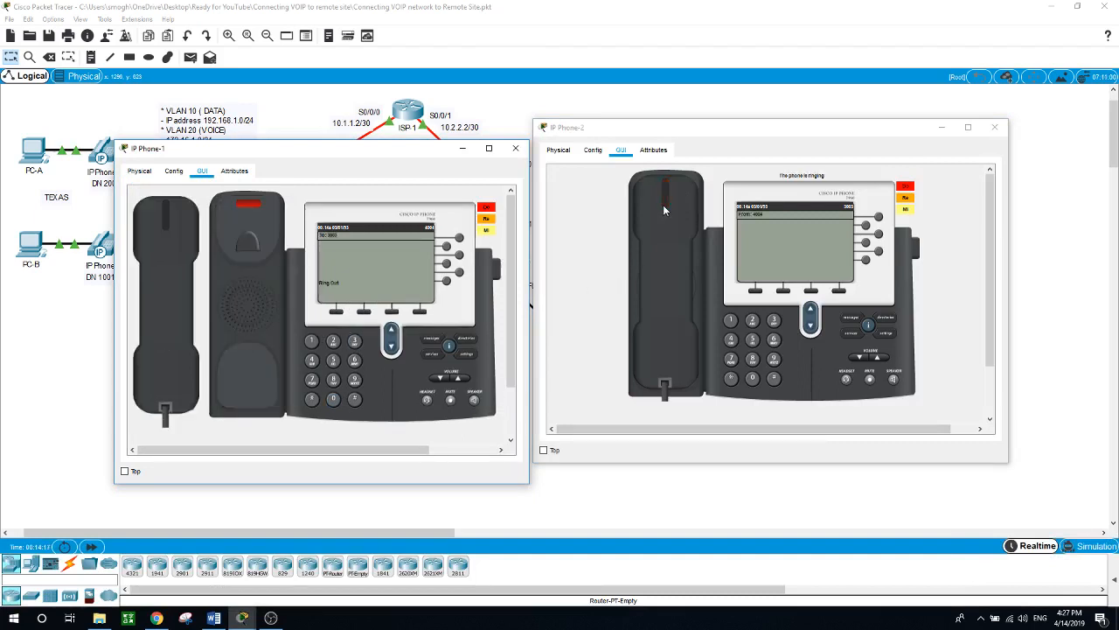
pyautogui.click(656, 279)
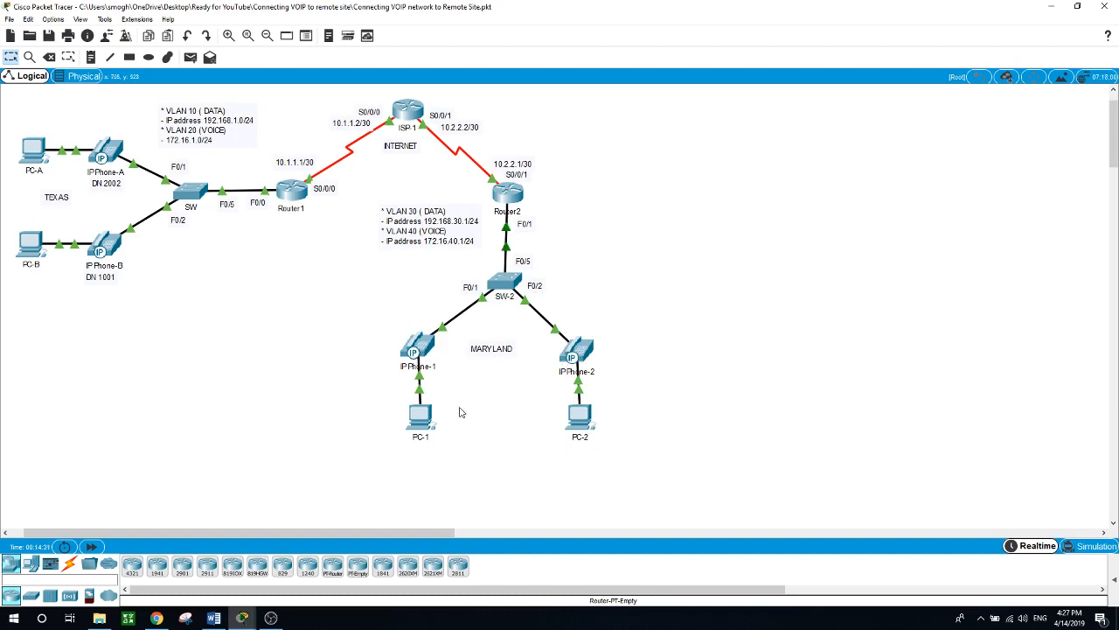
# Check PC-2's IP configuration and ping 192.168.30.11 from its command prompt.
pyautogui.click(585, 423)
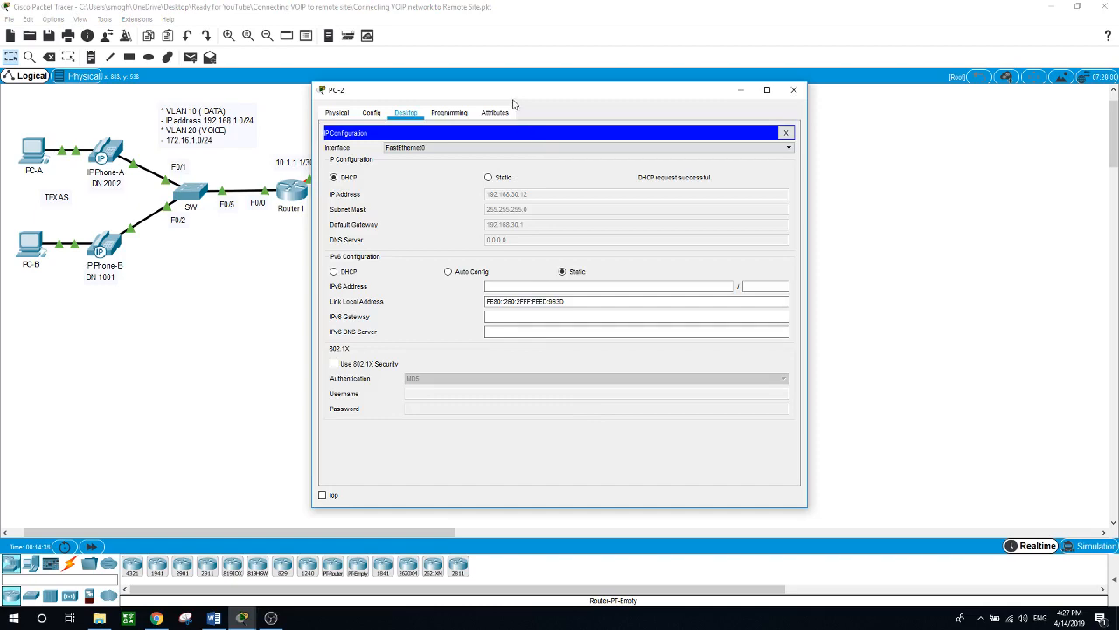
pyautogui.moveTo(512, 98); pyautogui.dragTo(787, 128)
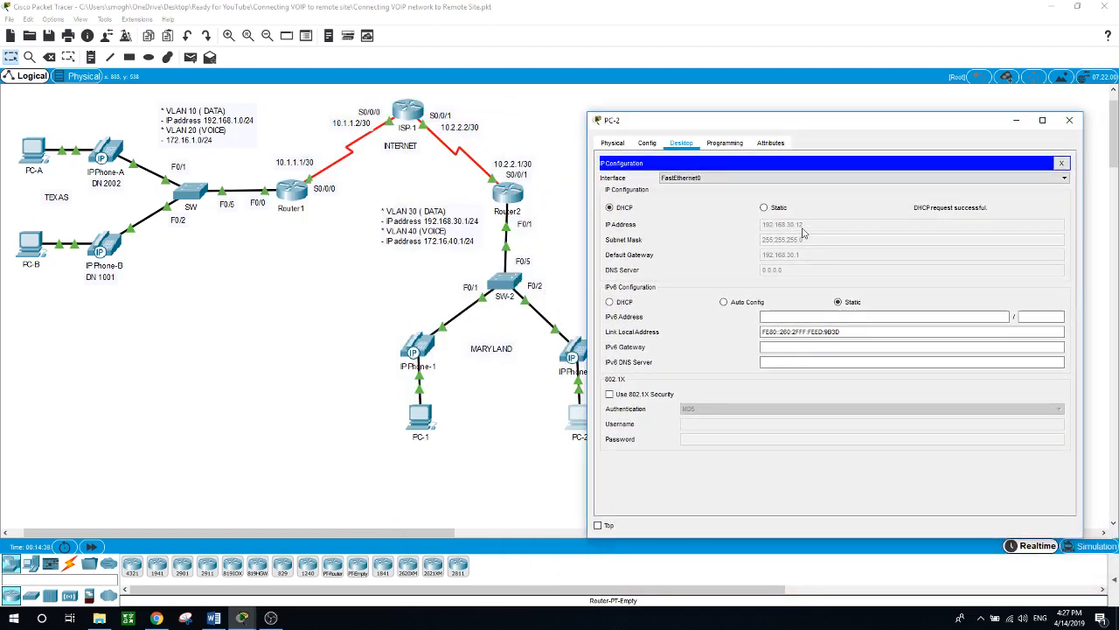
pyautogui.click(1061, 164)
pyautogui.click(922, 188)
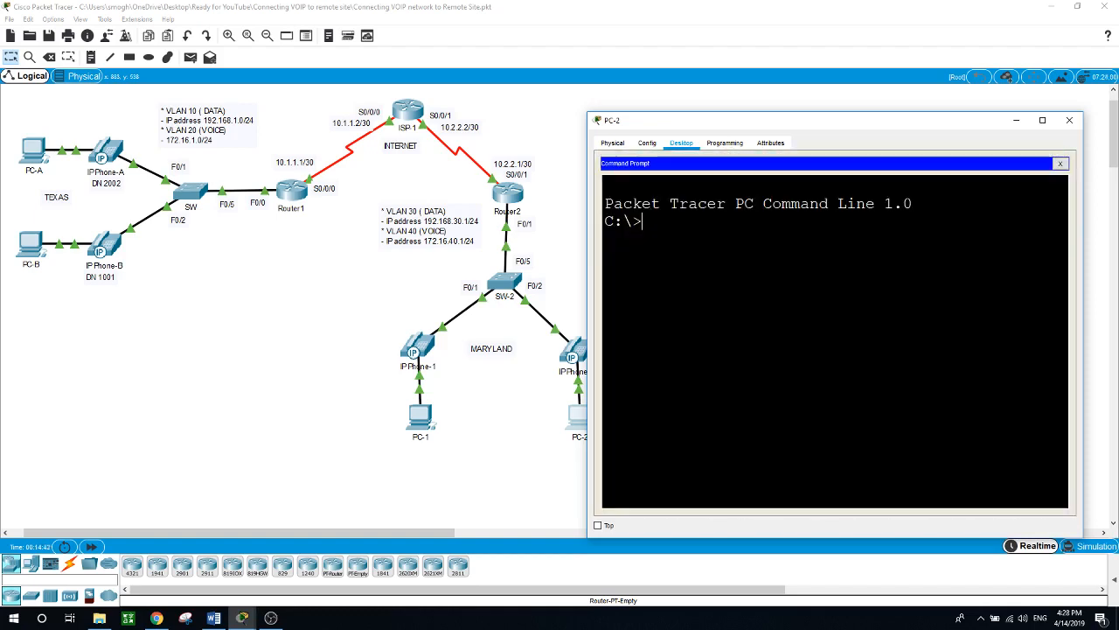
pyautogui.write('ping 192.168.')
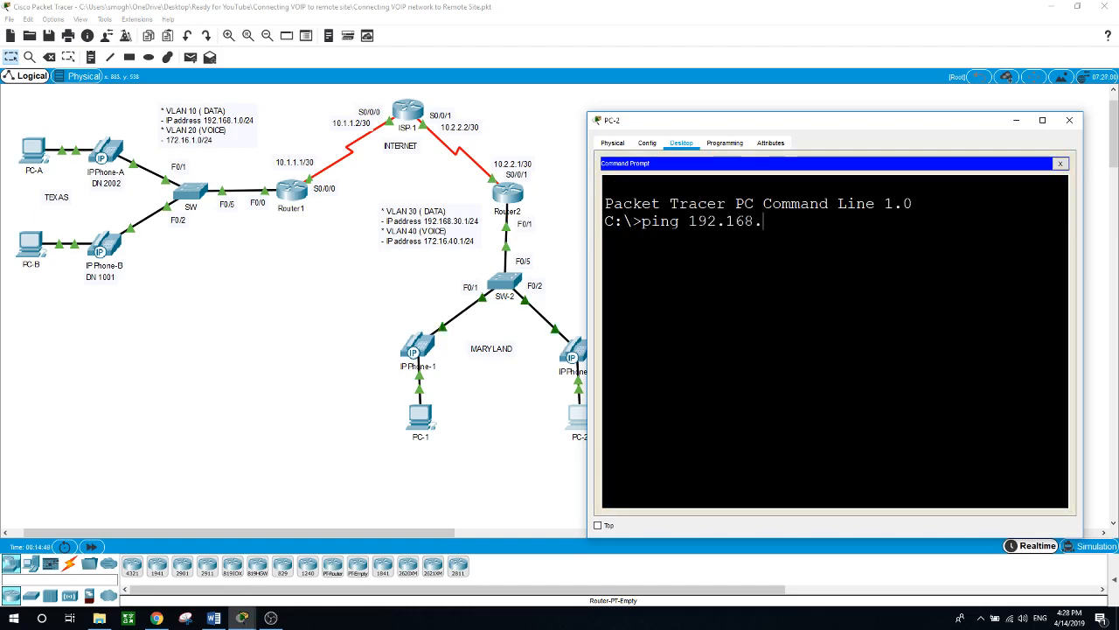
pyautogui.write('30.11')
pyautogui.press('Return')
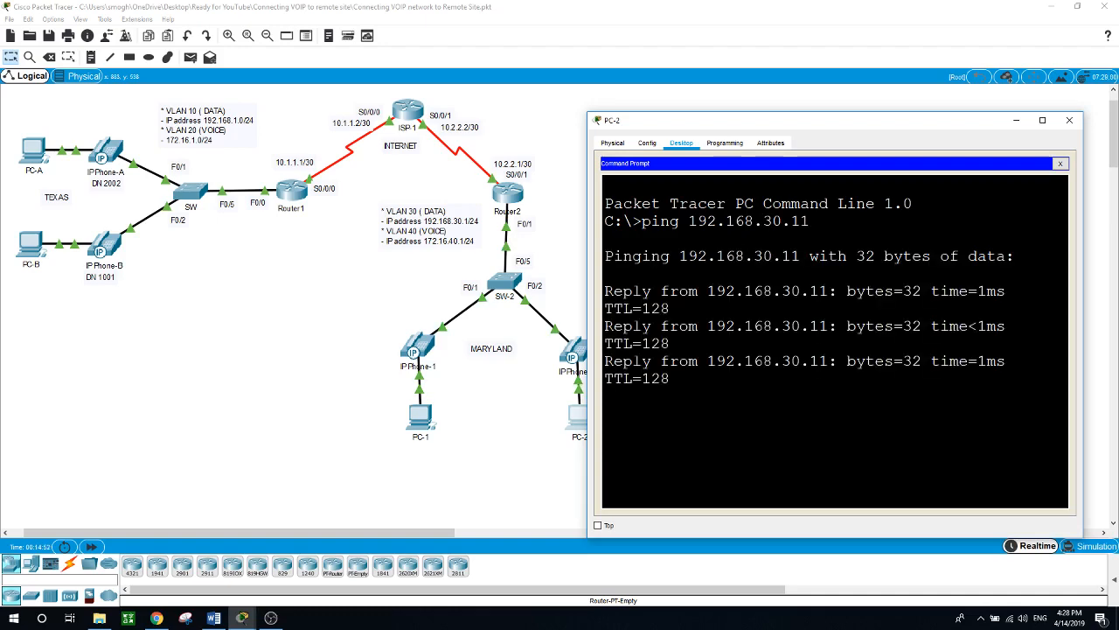
# Check PC-1's IP configuration and close its window.
pyautogui.click(416, 417)
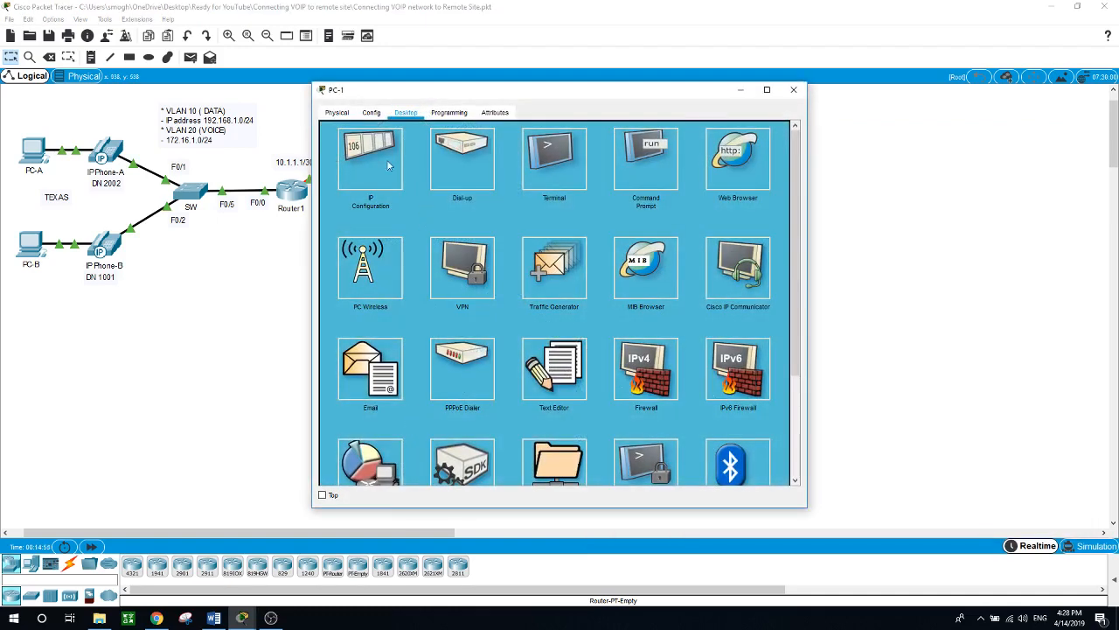
pyautogui.click(389, 166)
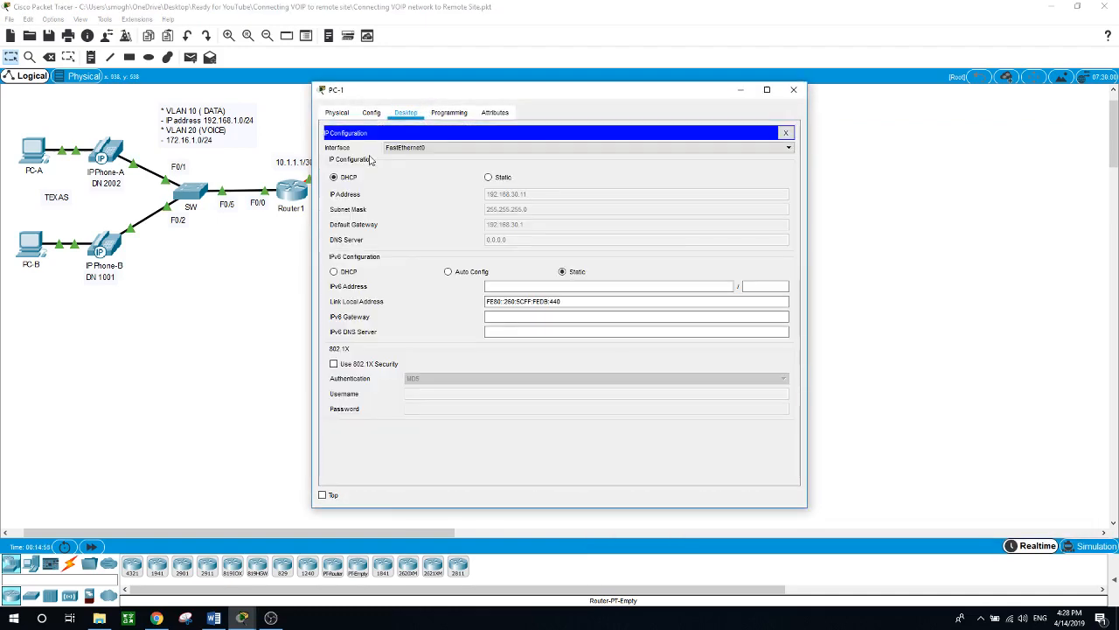
pyautogui.click(794, 91)
pyautogui.moveTo(578, 419)
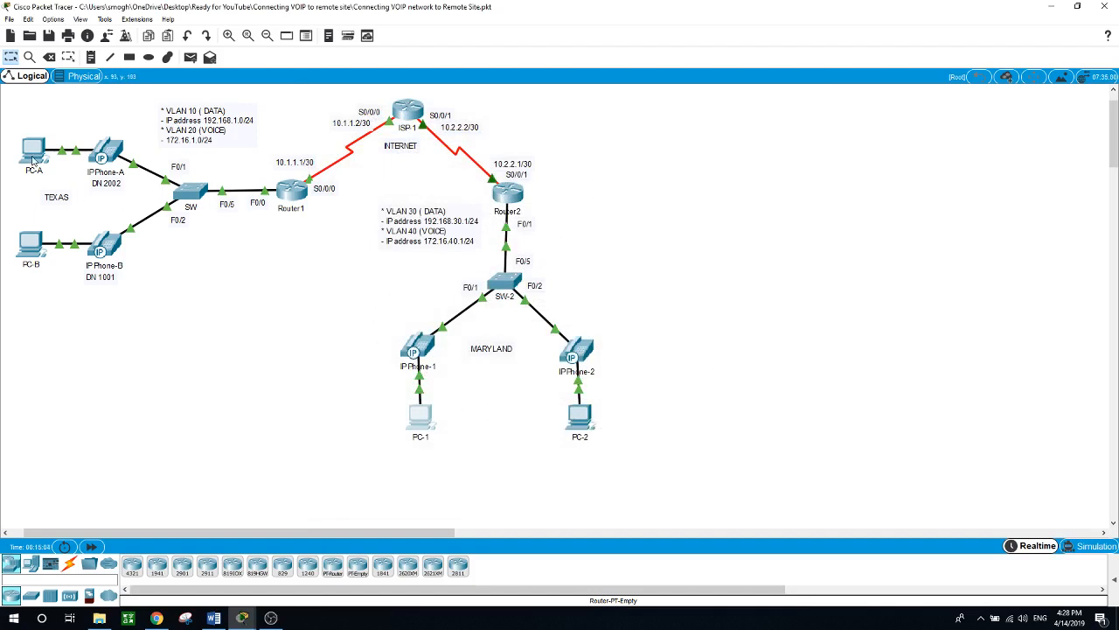
# Ping the Texas address 192.168.1.12 from PC-2's command prompt and close PC-2's window.
pyautogui.moveTo(32, 160)
pyautogui.click(578, 417)
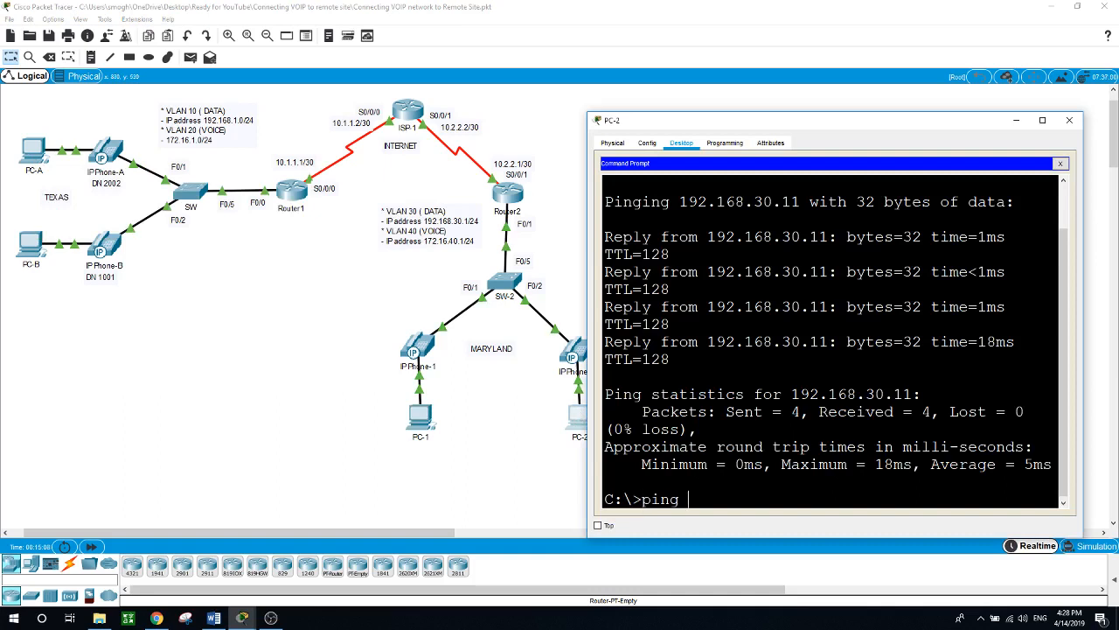
pyautogui.write('ping 192.168.1.12')
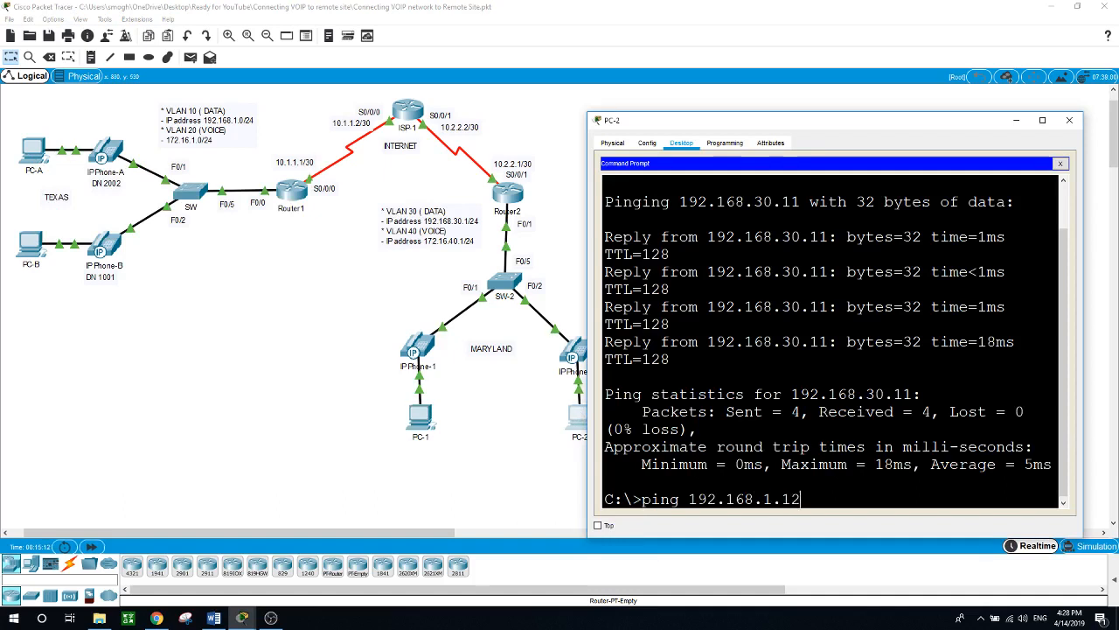
pyautogui.press('Return')
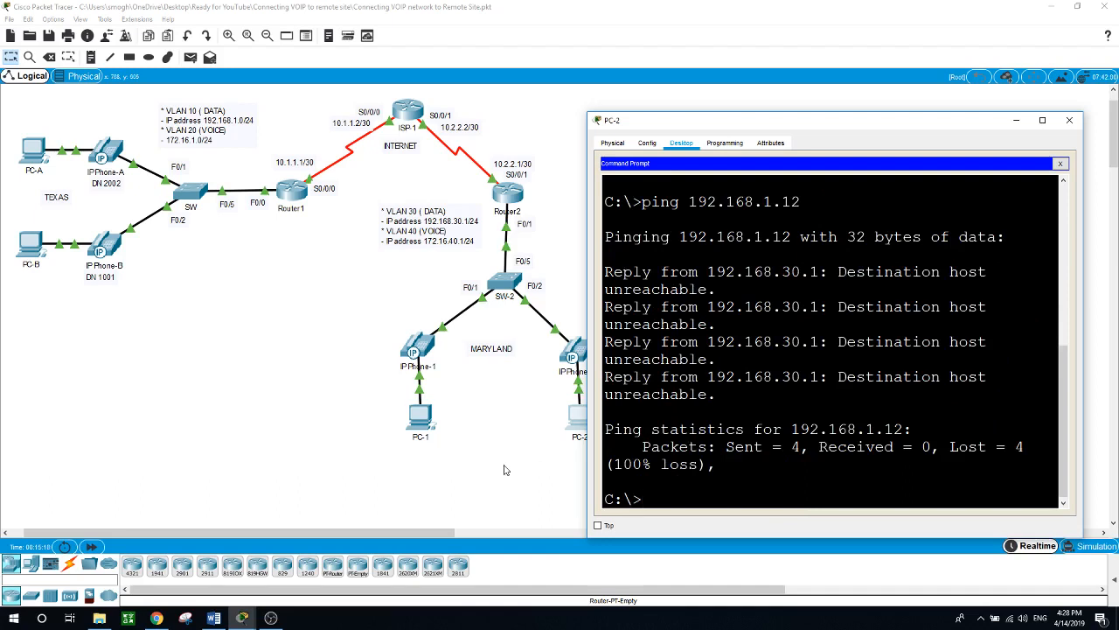
pyautogui.hotkey('alt', 'F4')
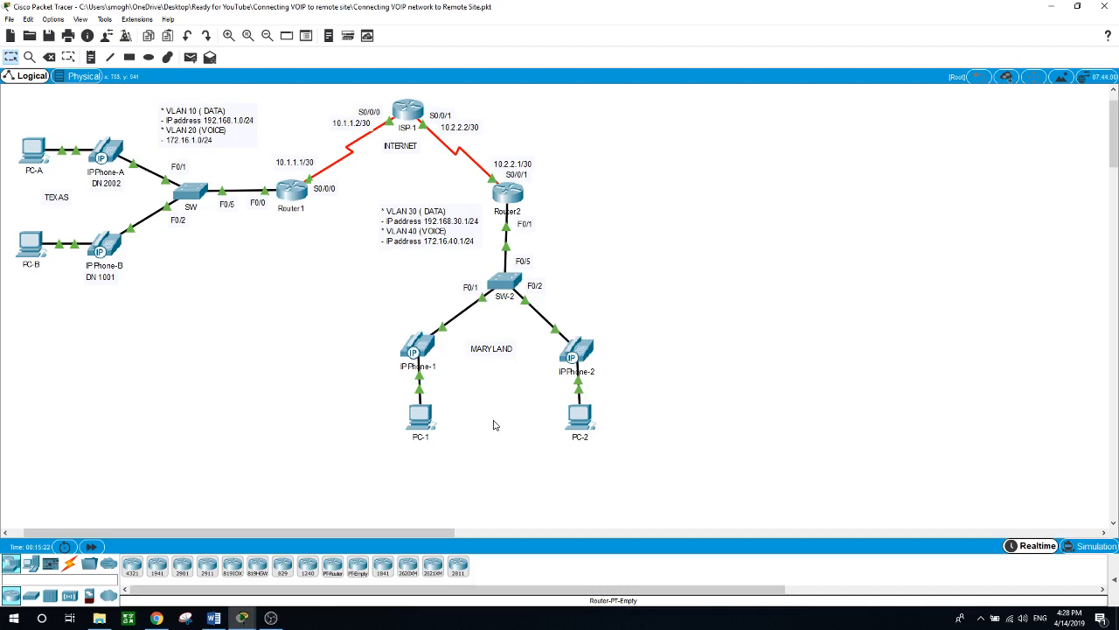
# Enter global configuration mode on Router1, check the OSPF process ID range and start OSPF process 1.
pyautogui.click(297, 194)
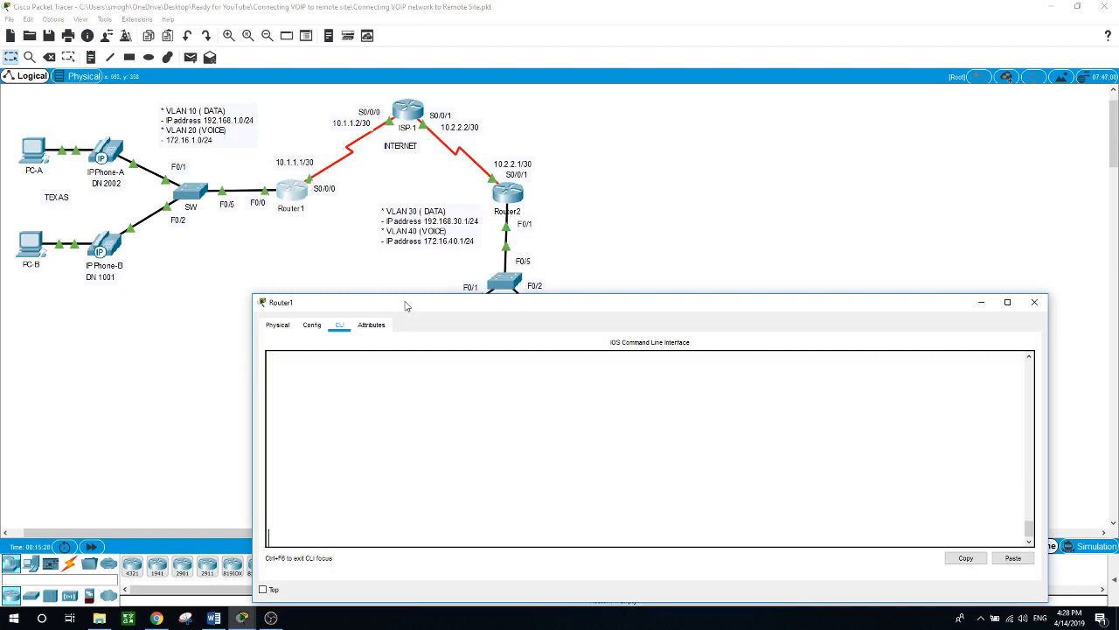
pyautogui.moveTo(409, 302); pyautogui.dragTo(367, 263)
pyautogui.press('Return')
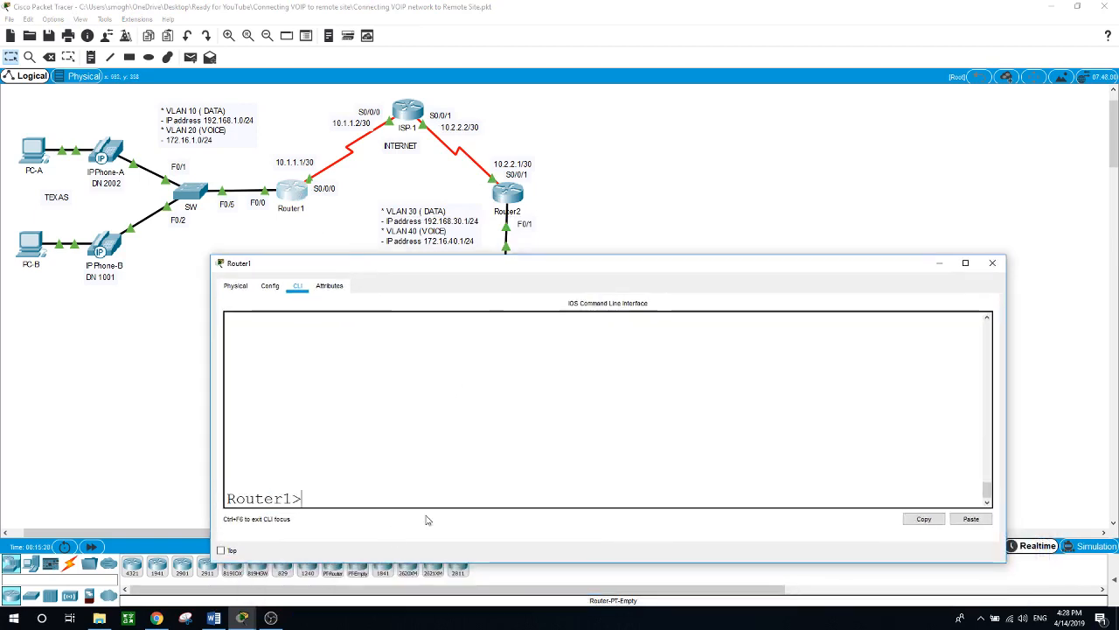
pyautogui.write('en')
pyautogui.press('Return')
pyautogui.write('conf t')
pyautogui.press('Return')
pyautogui.write('route')
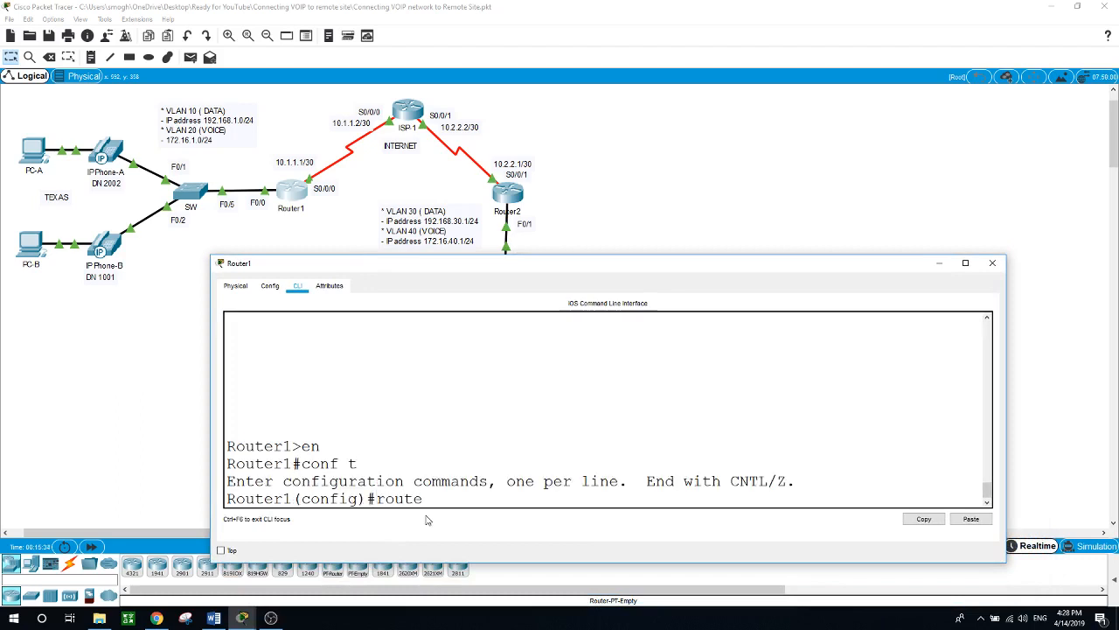
pyautogui.write('r ospf ?')
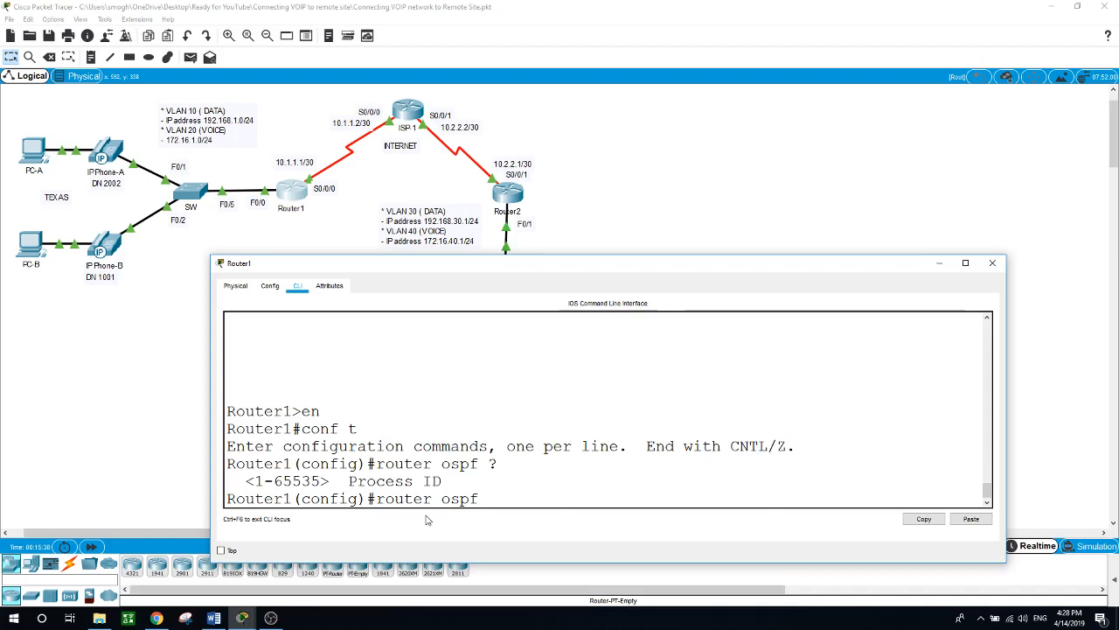
pyautogui.press('Return')
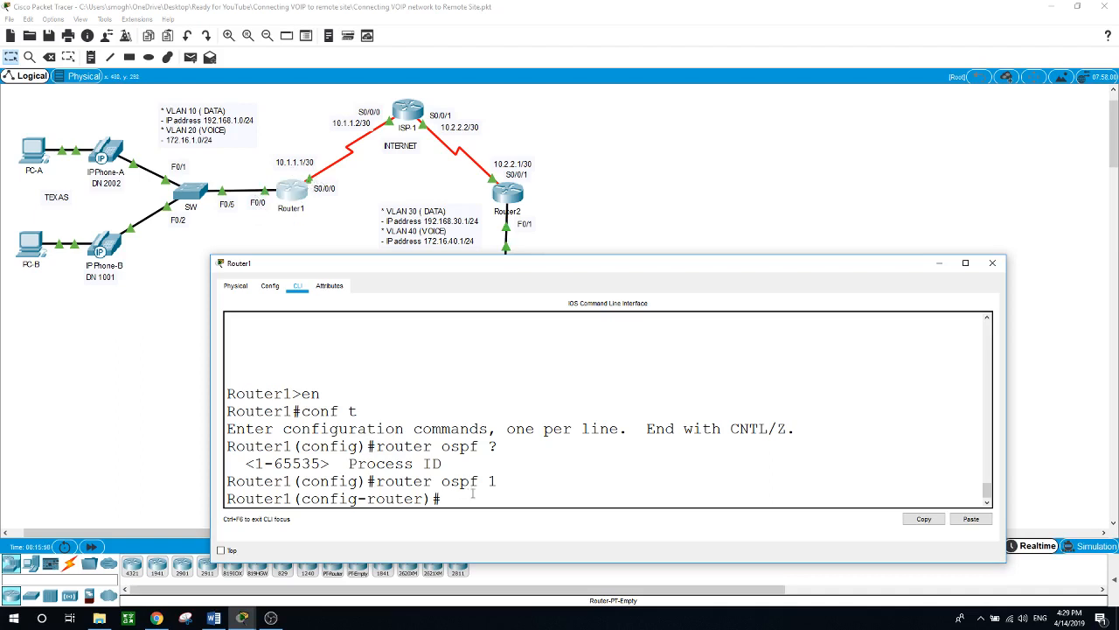
# Advertise Router1's serial link network 10.1.1.0 with wildcard 0.0.0.3 in OSPF area 0.
pyautogui.write('network 10.1.1.0 0.0.0.3')
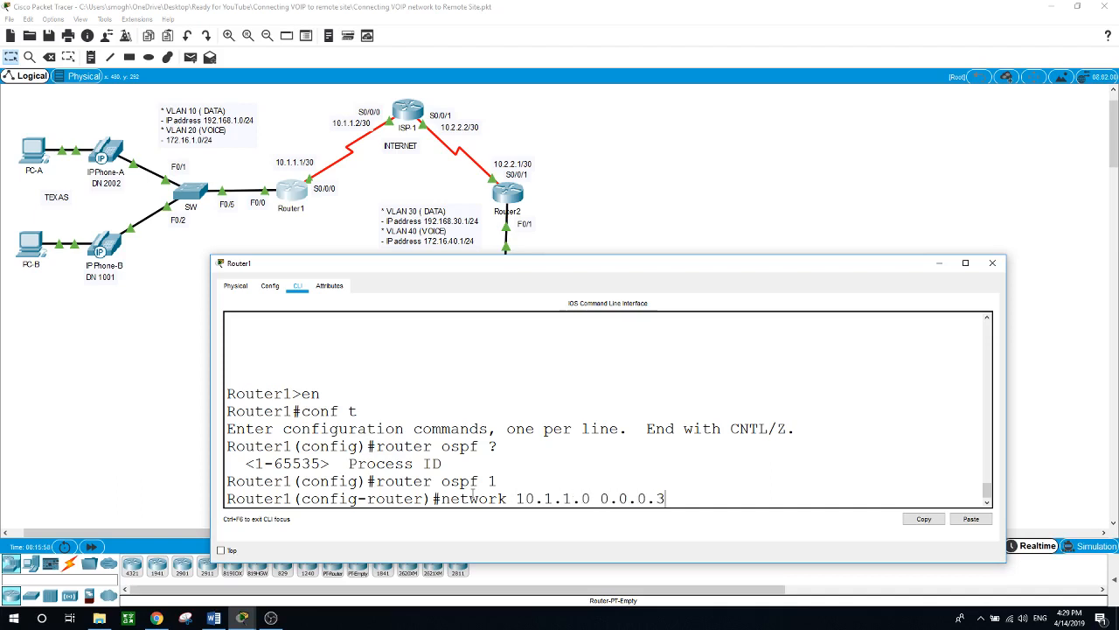
pyautogui.write(' area 0')
pyautogui.press('Return')
# Advertise Router1's data network 192.168.1.0 and voice network 172.16.1.0, both with wildcard 0.0.0.255, in OSPF area 0.
pyautogui.write('net')
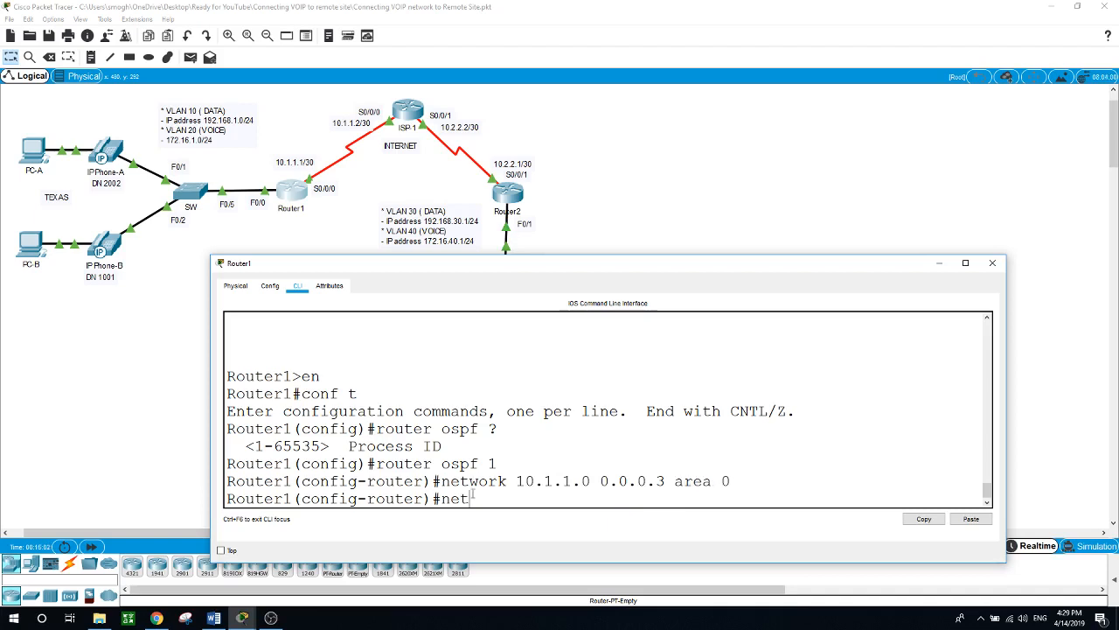
pyautogui.write('work 192.168.1.0 0.0.0.2')
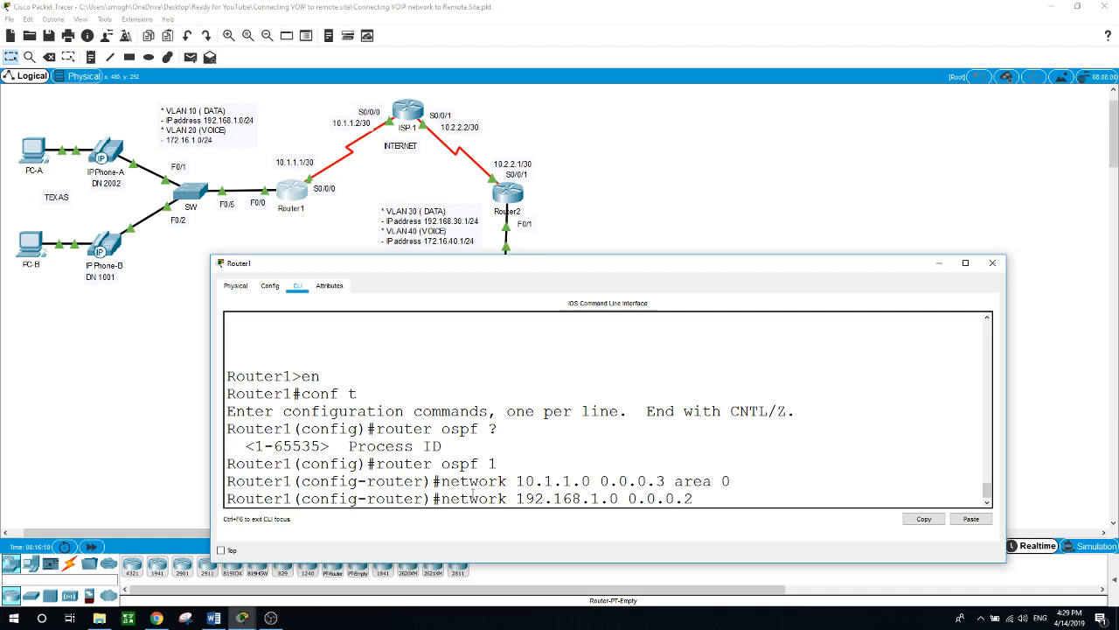
pyautogui.write('55 area 0')
pyautogui.press('Return')
pyautogui.write('n')
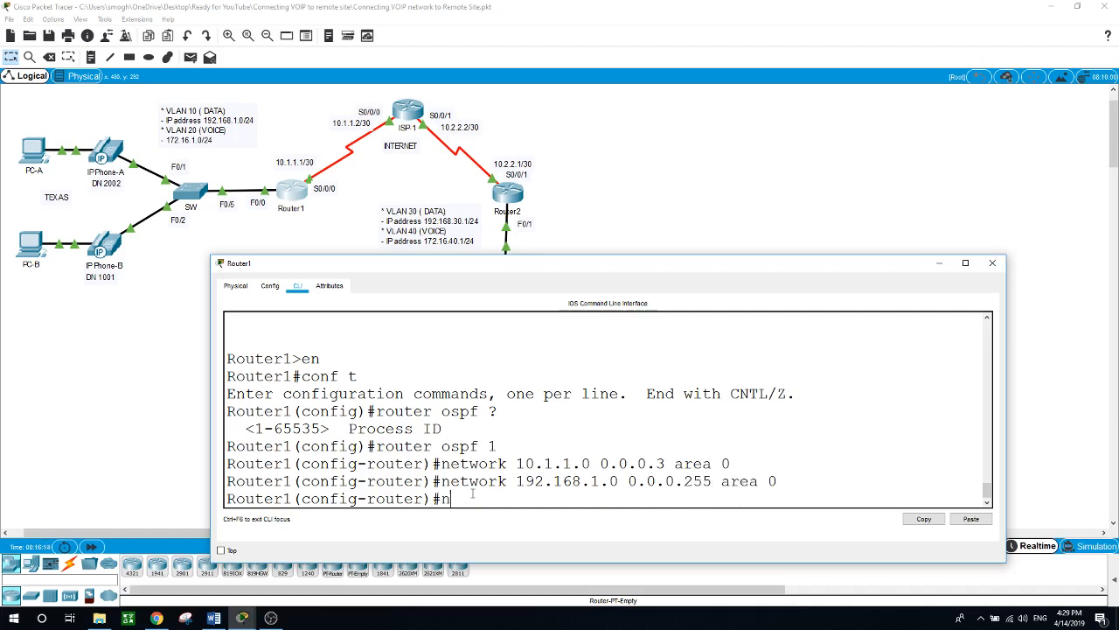
pyautogui.write('etwork 172.16.1.0 0.')
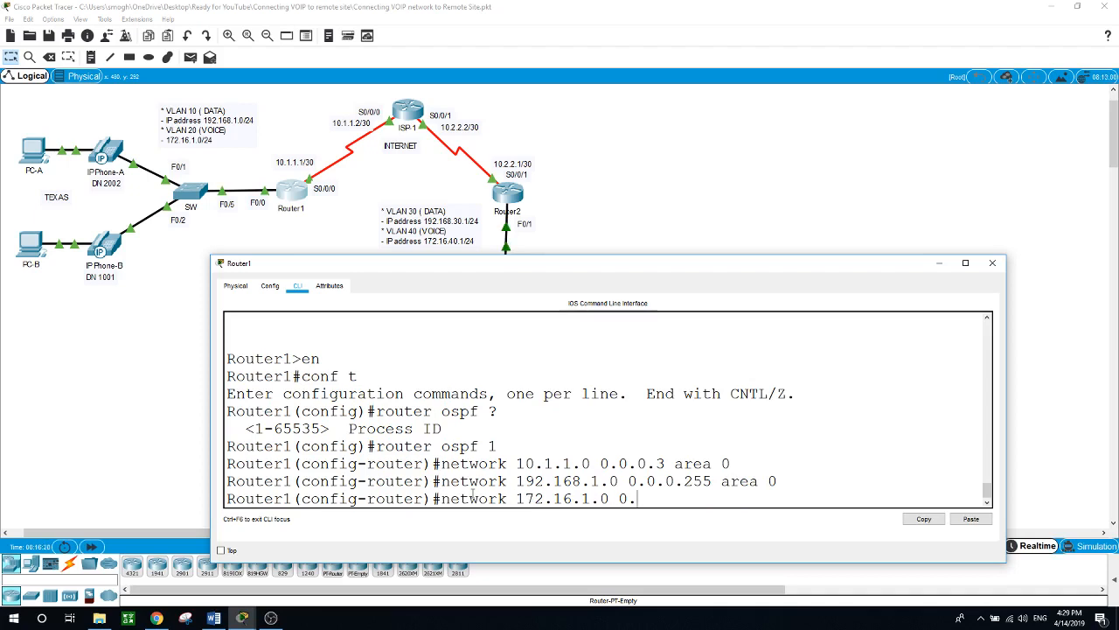
pyautogui.write('0.0.255 are')
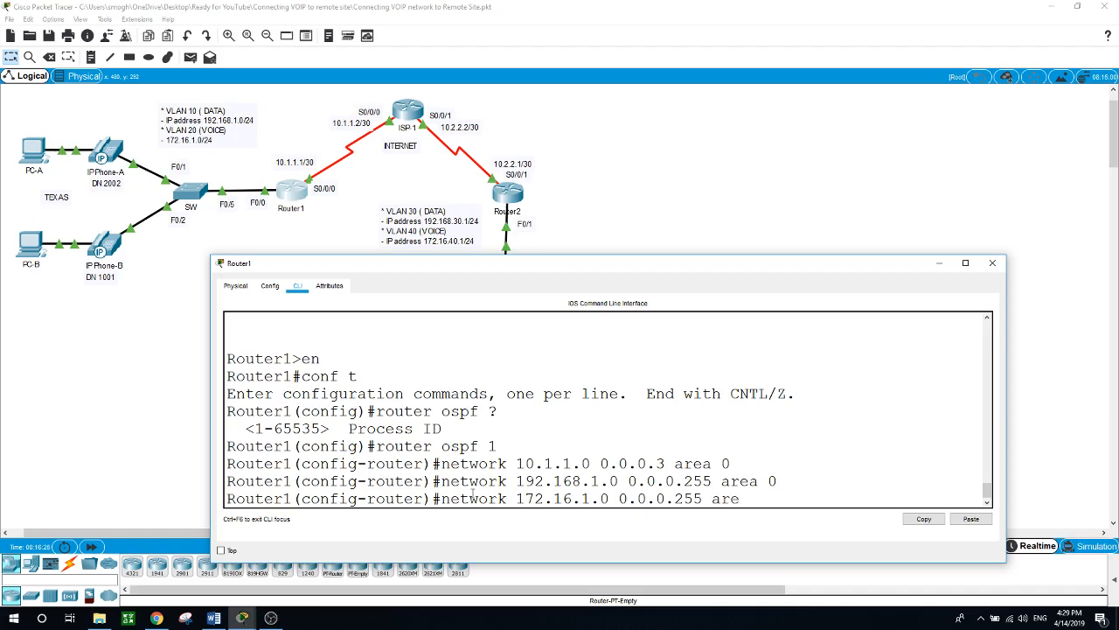
pyautogui.write('a 0')
pyautogui.press('Return')
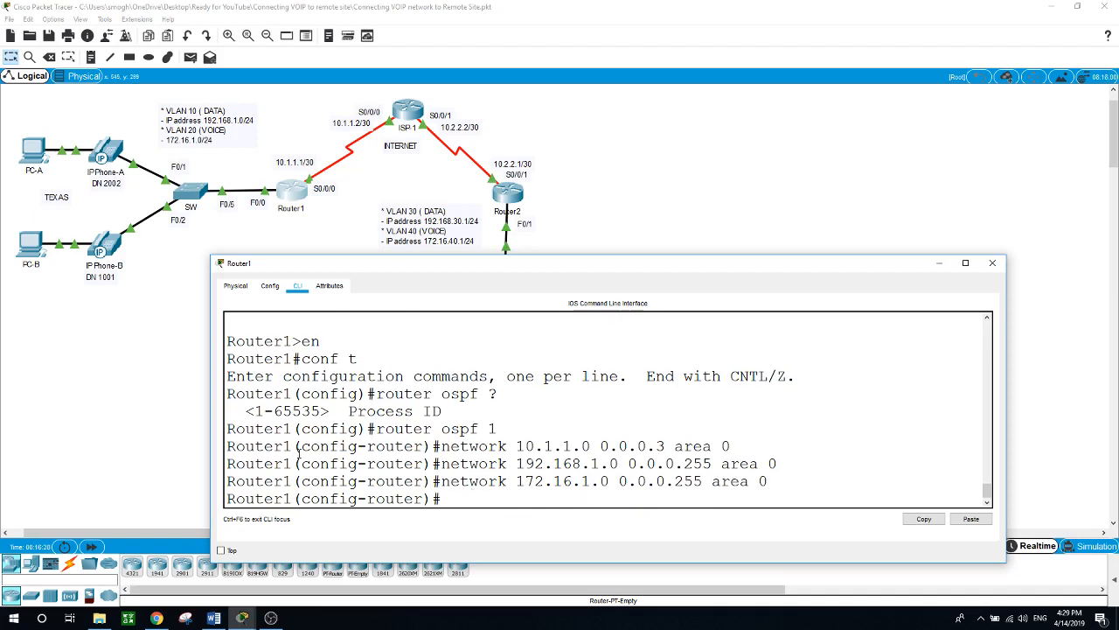
# Open ISP-1's command line, enter global configuration mode and start OSPF process 1.
pyautogui.click(404, 112)
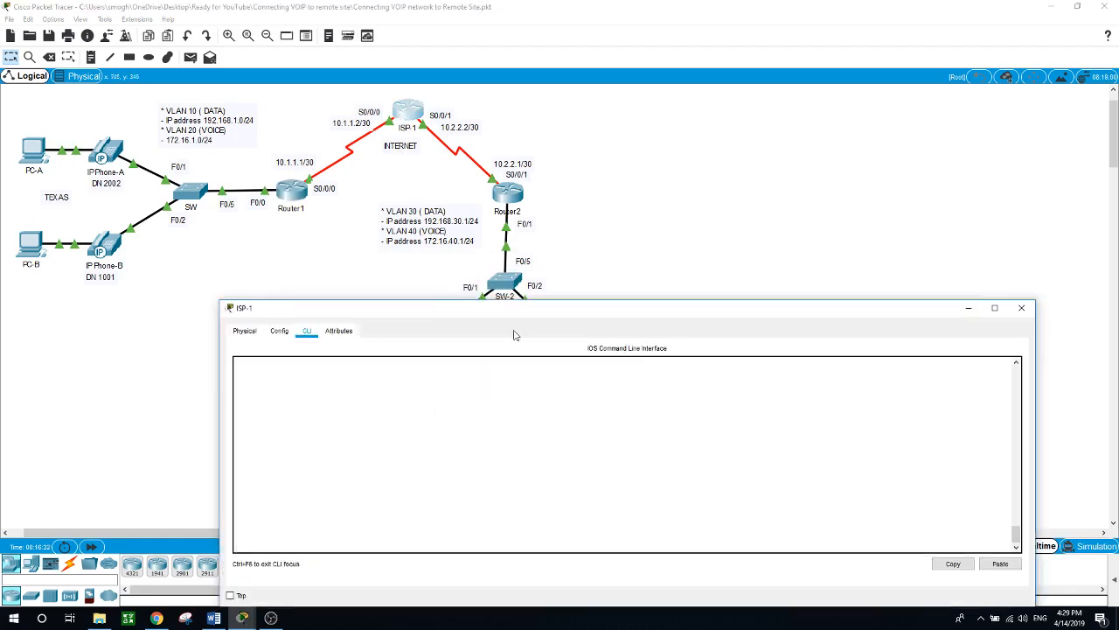
pyautogui.moveTo(498, 309); pyautogui.dragTo(466, 266)
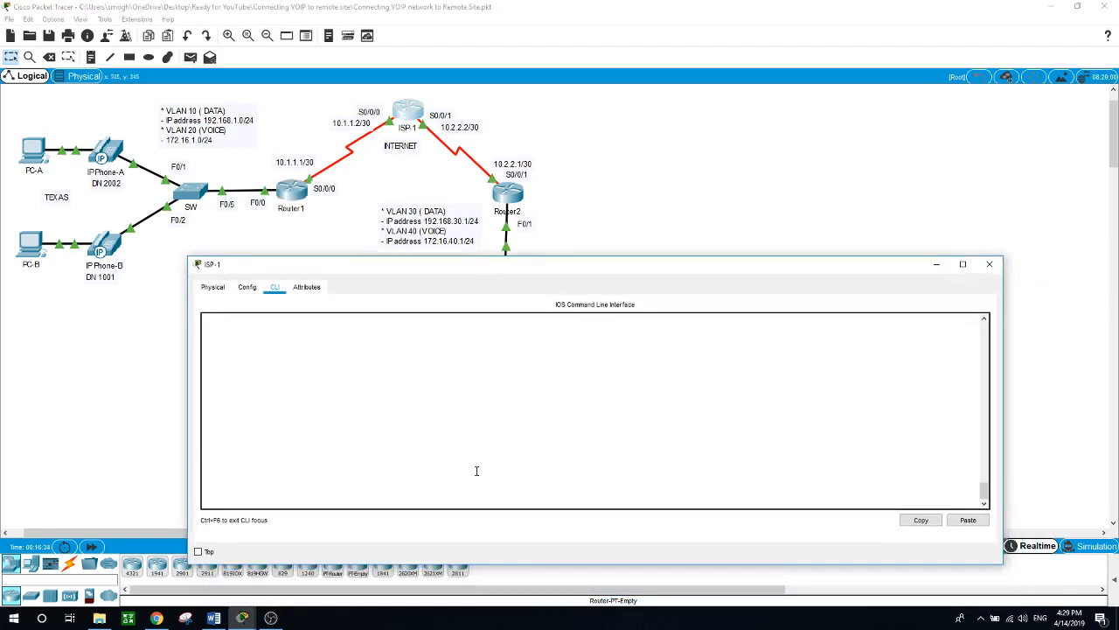
pyautogui.press('Return')
pyautogui.write('en')
pyautogui.press('Return')
pyautogui.write('conf t')
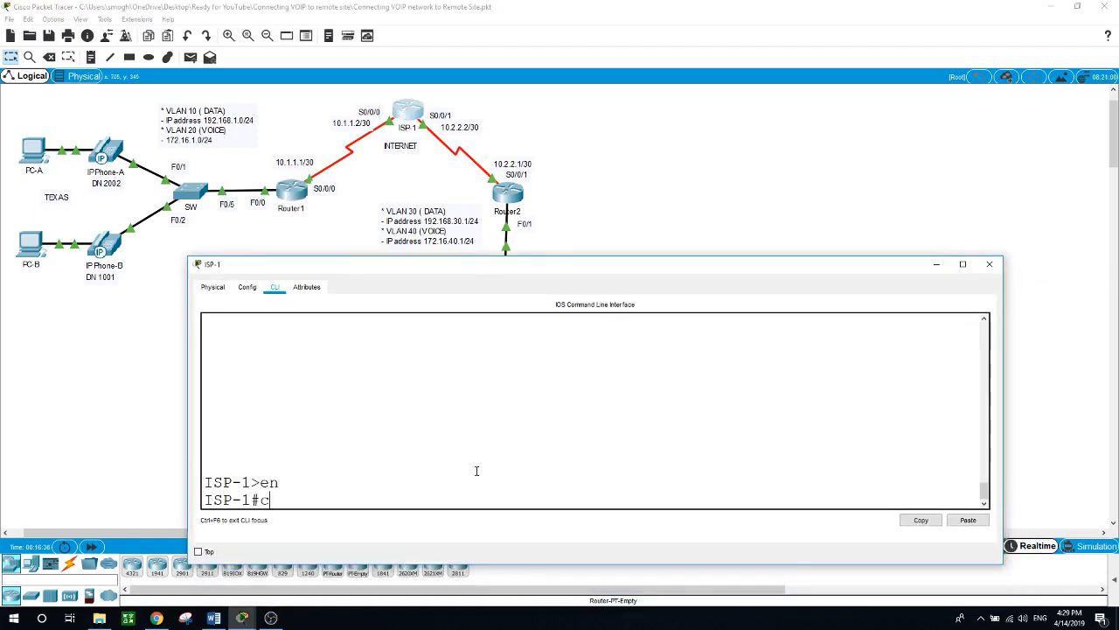
pyautogui.press('Return')
pyautogui.write('router')
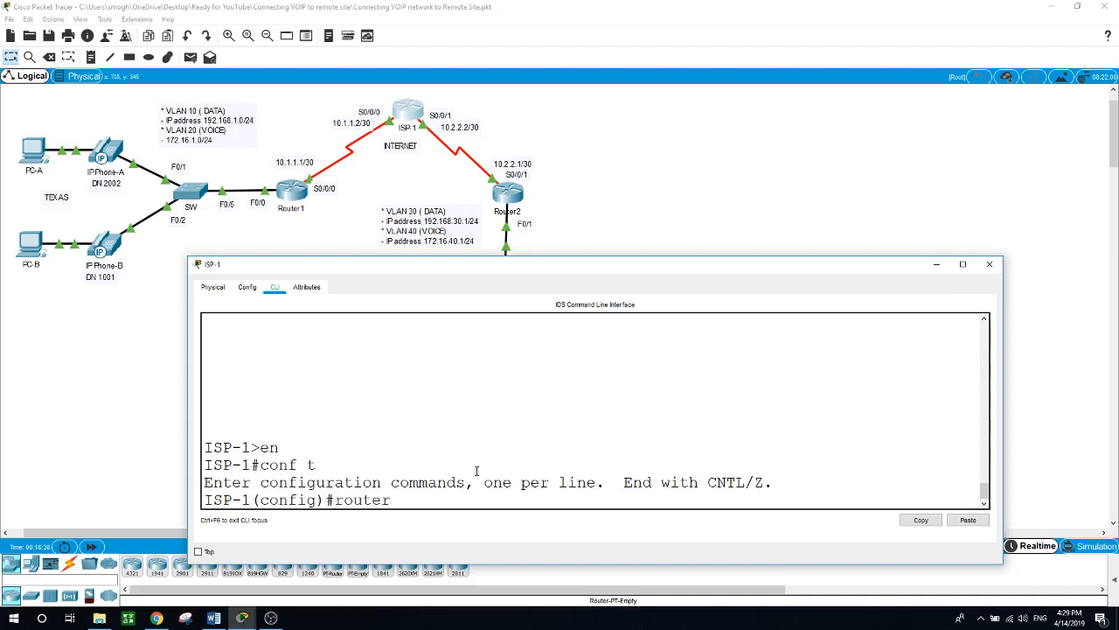
pyautogui.write(' ospf 1')
pyautogui.press('Return')
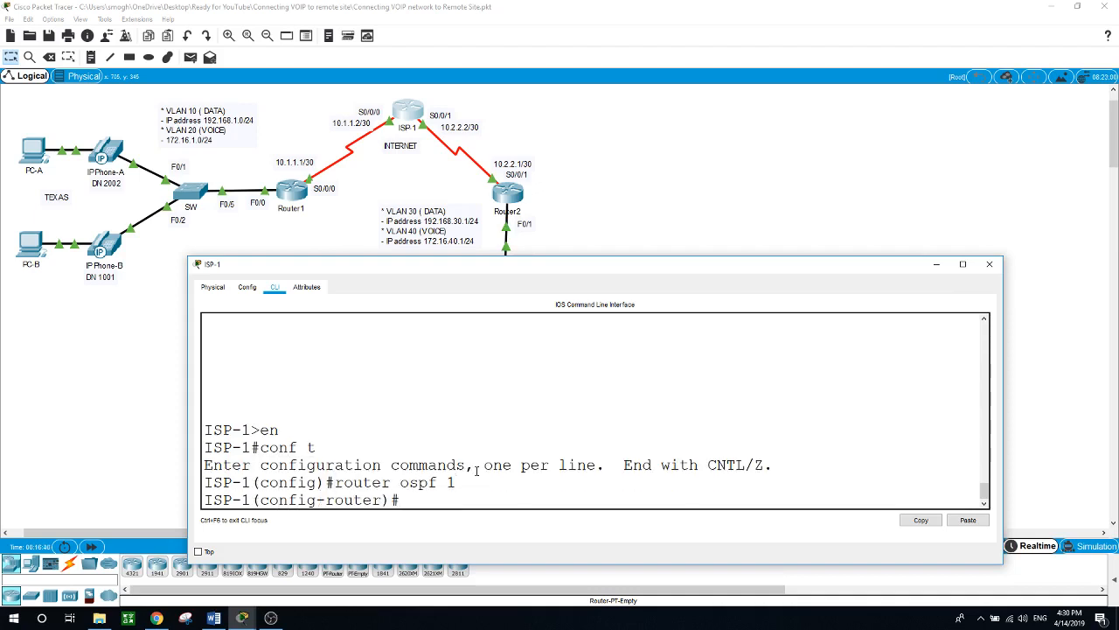
# Advertise network 10.1.1.0 with wildcard 0.0.0.3 in OSPF area 0 on ISP-1, correcting the misspelled area keyword.
pyautogui.write('network 10.1.1.0 0.0.0.')
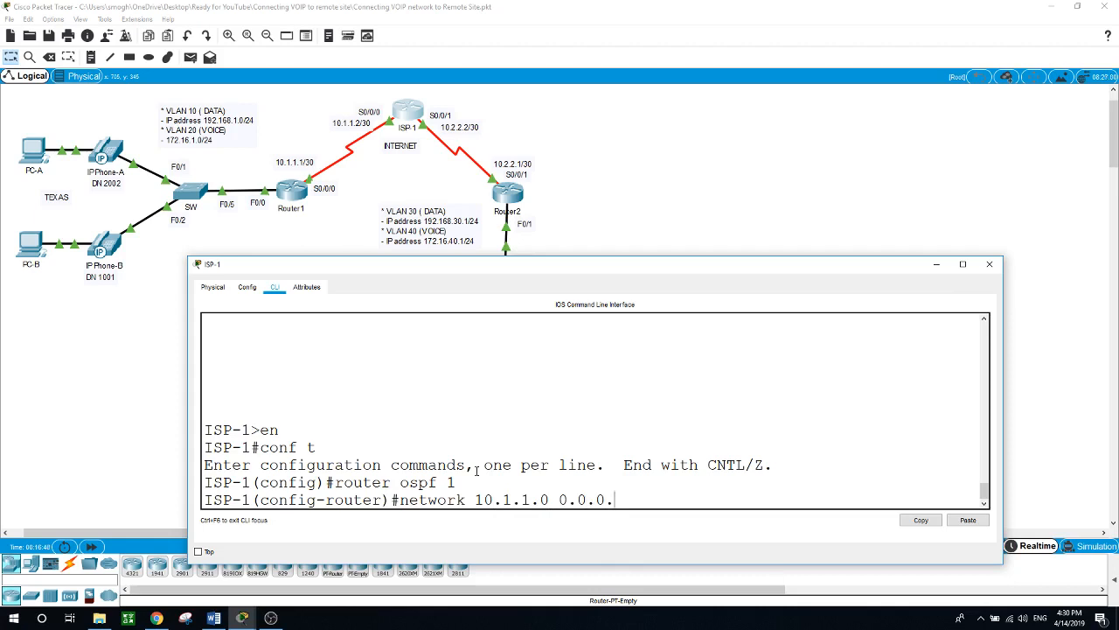
pyautogui.write('3 erea 0')
pyautogui.press('Return')
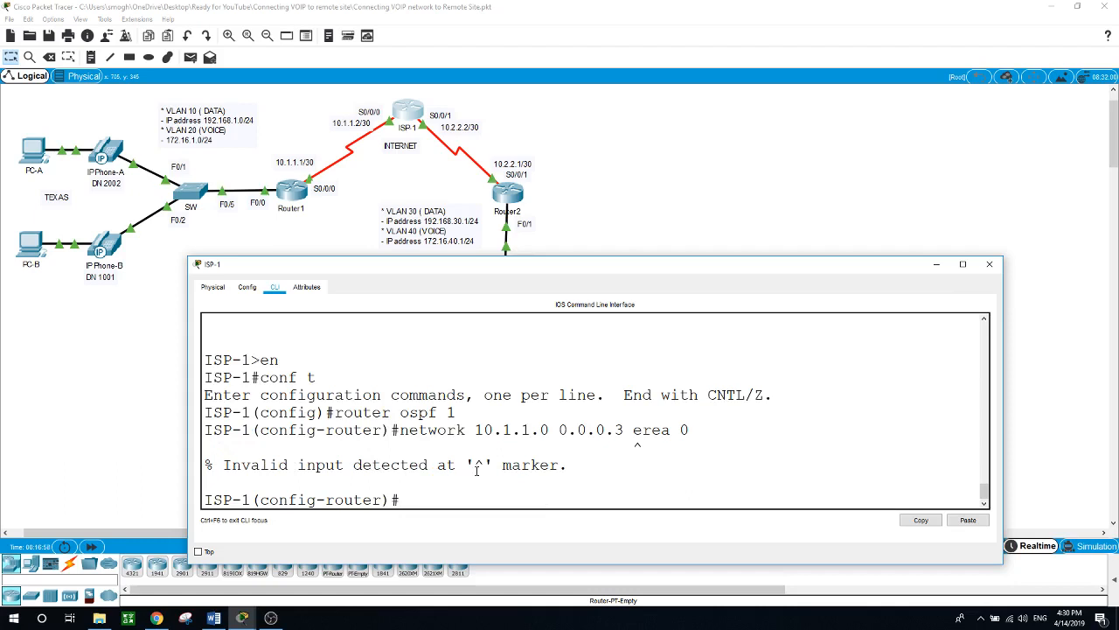
pyautogui.press('Up')
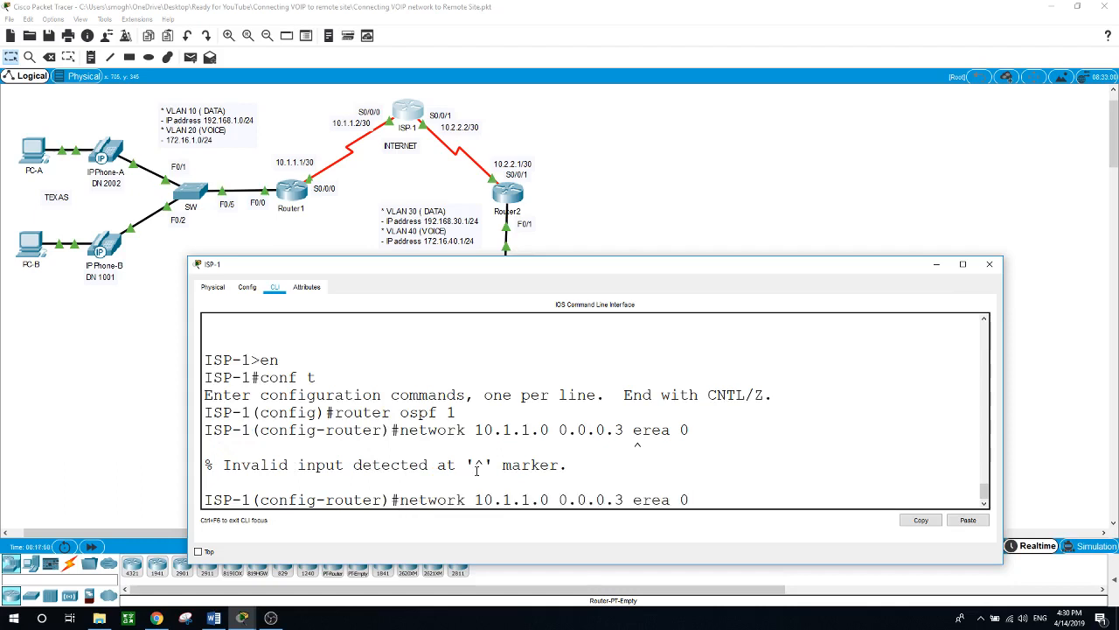
pyautogui.press('BackSpace')
pyautogui.press('BackSpace')
pyautogui.press('BackSpace')
pyautogui.press('BackSpace')
pyautogui.press('BackSpace')
pyautogui.write('area 0')
pyautogui.press('Return')
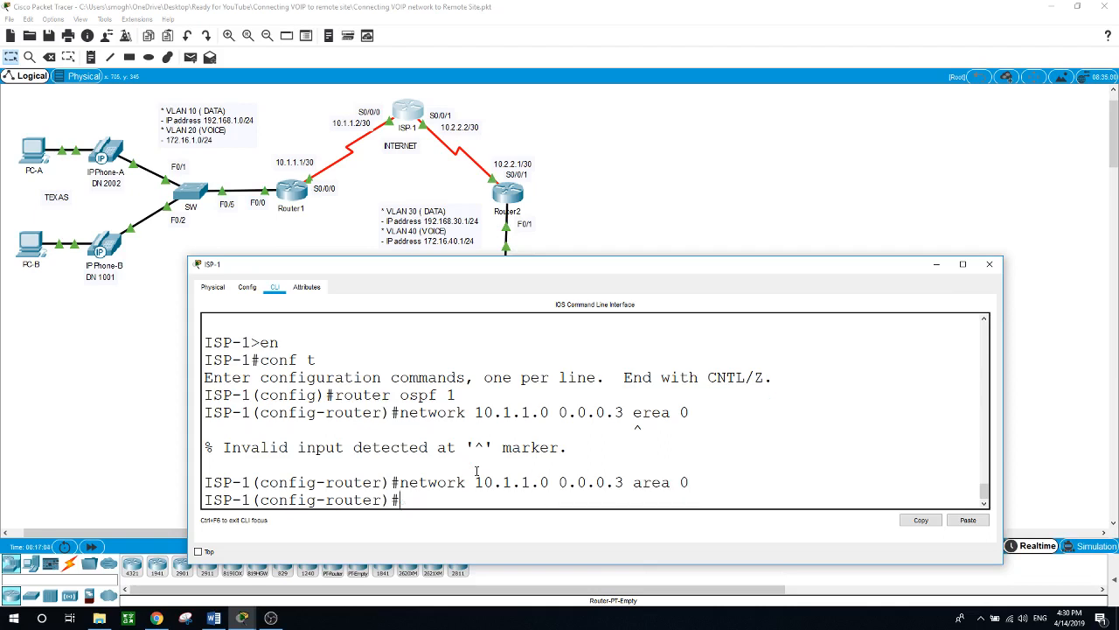
# Advertise network 10.2.2.0 with wildcard 0.0.0.3 in OSPF area 0 on ISP-1.
pyautogui.write('network 10.2.2.0')
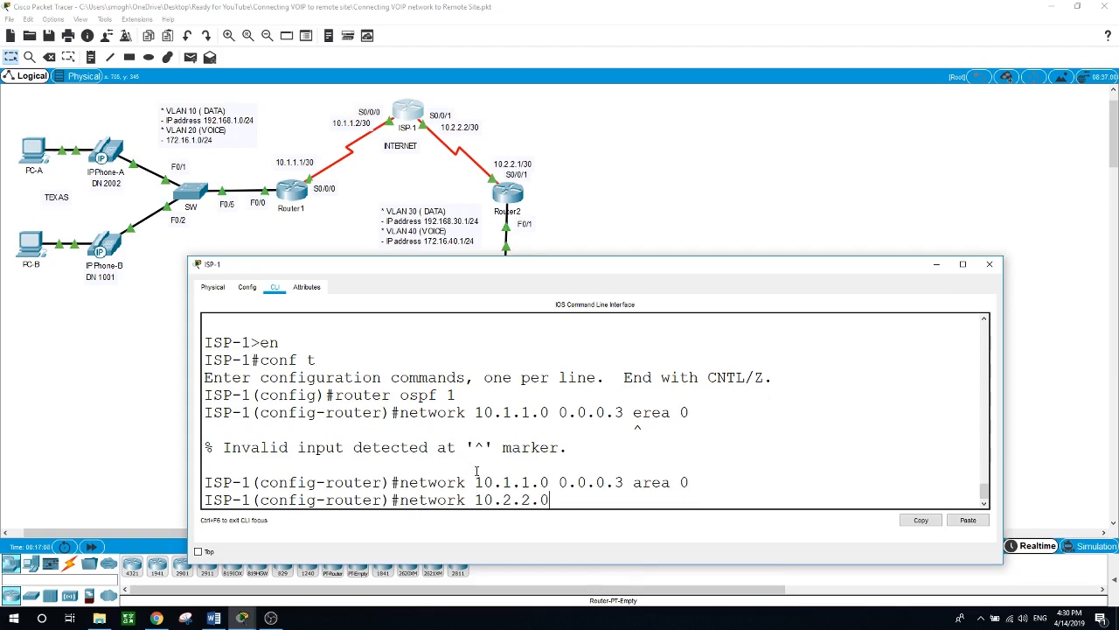
pyautogui.write(' 0.0.0.')
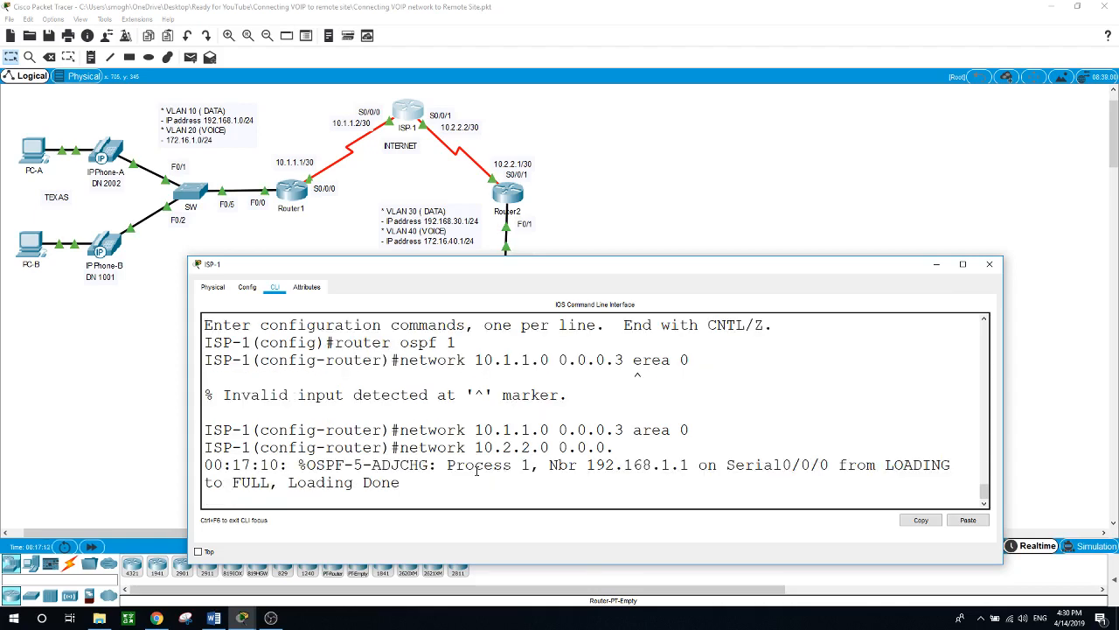
pyautogui.write('3')
pyautogui.write(' rea')
pyautogui.press('BackSpace')
pyautogui.press('BackSpace')
pyautogui.press('BackSpace')
pyautogui.write('ear')
pyautogui.press('BackSpace')
pyautogui.press('BackSpace')
pyautogui.press('BackSpace')
pyautogui.write('area 0')
pyautogui.press('Return')
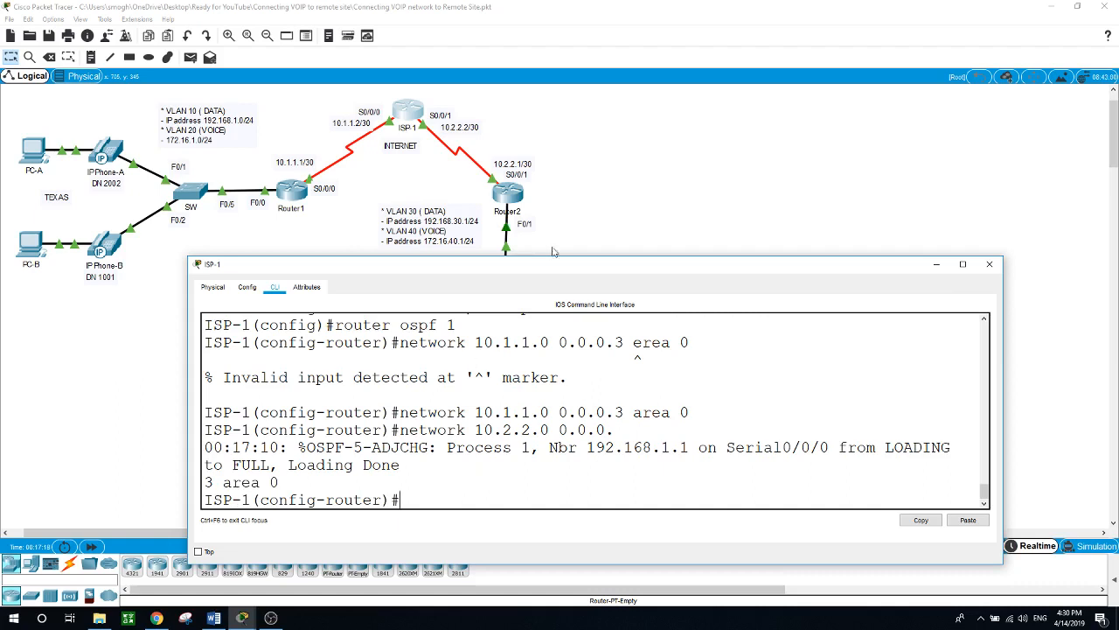
# Open Router2's command line, enter global configuration mode and start OSPF process 1.
pyautogui.click(510, 199)
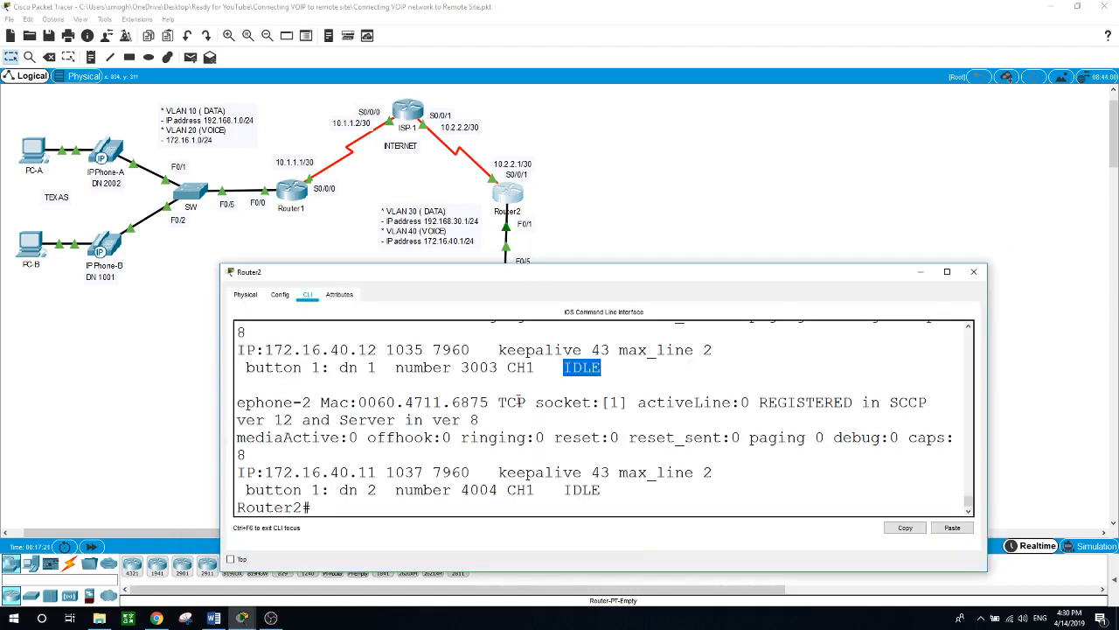
pyautogui.write('en')
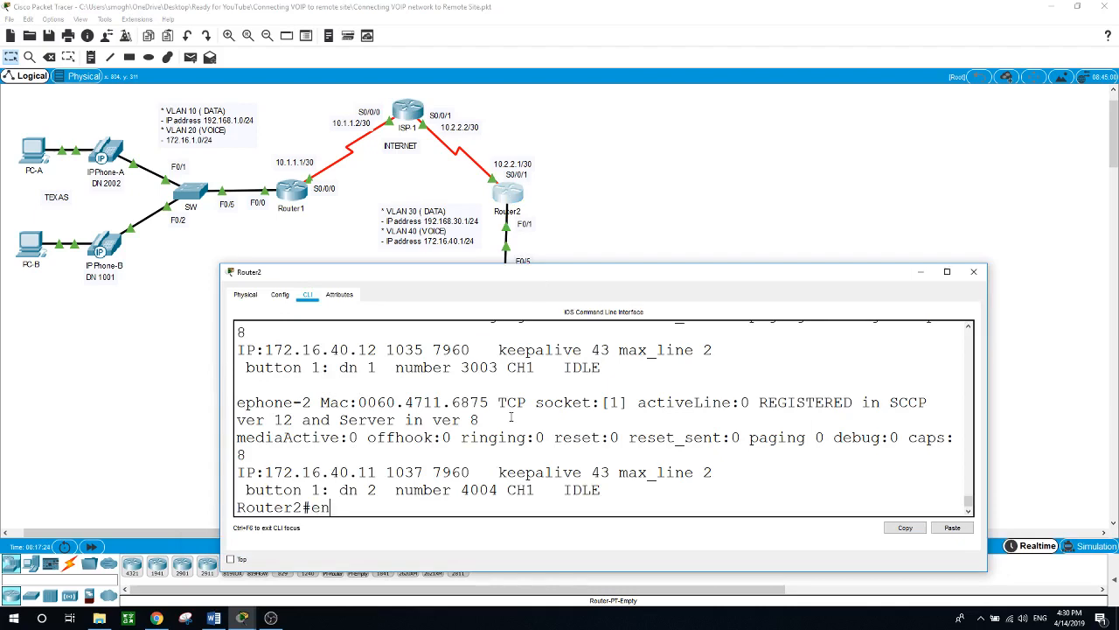
pyautogui.press('Return')
pyautogui.write('conf t')
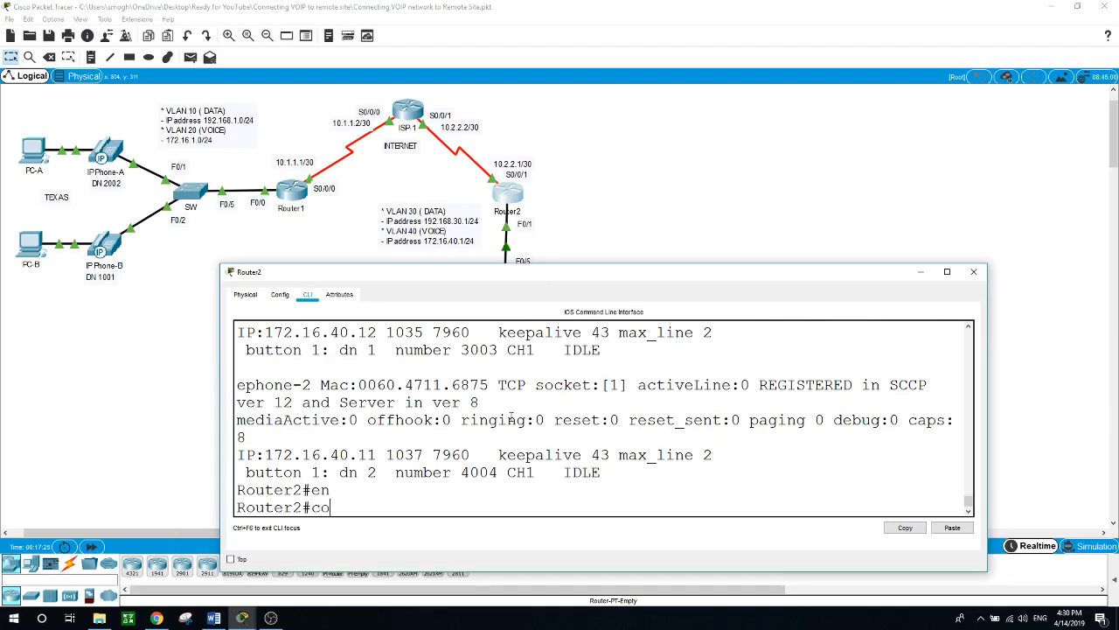
pyautogui.press('Return')
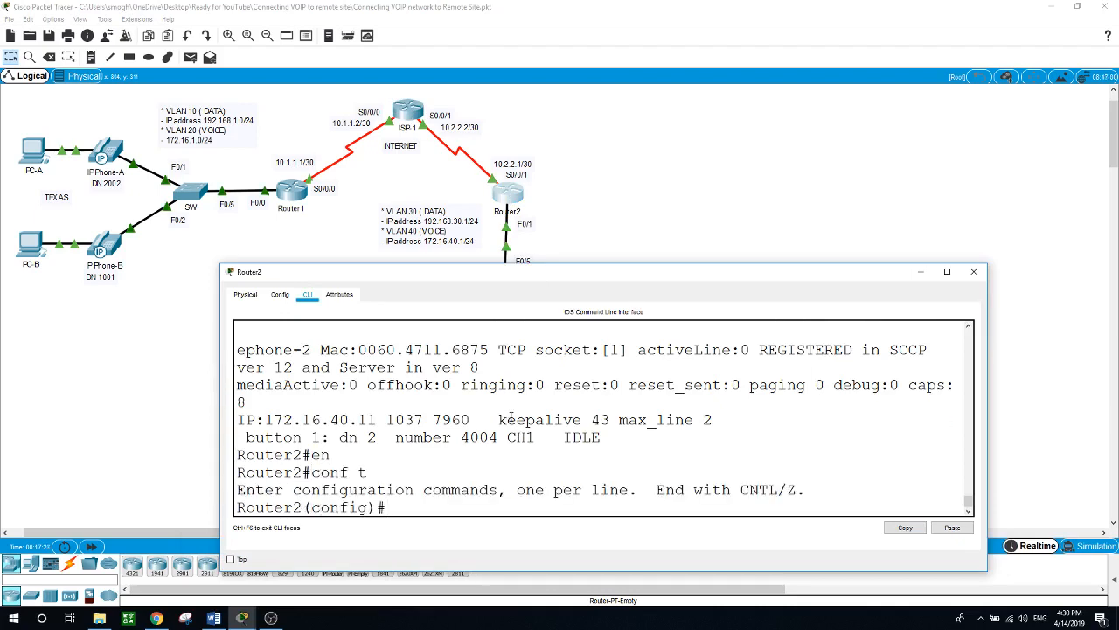
pyautogui.write('router osp')
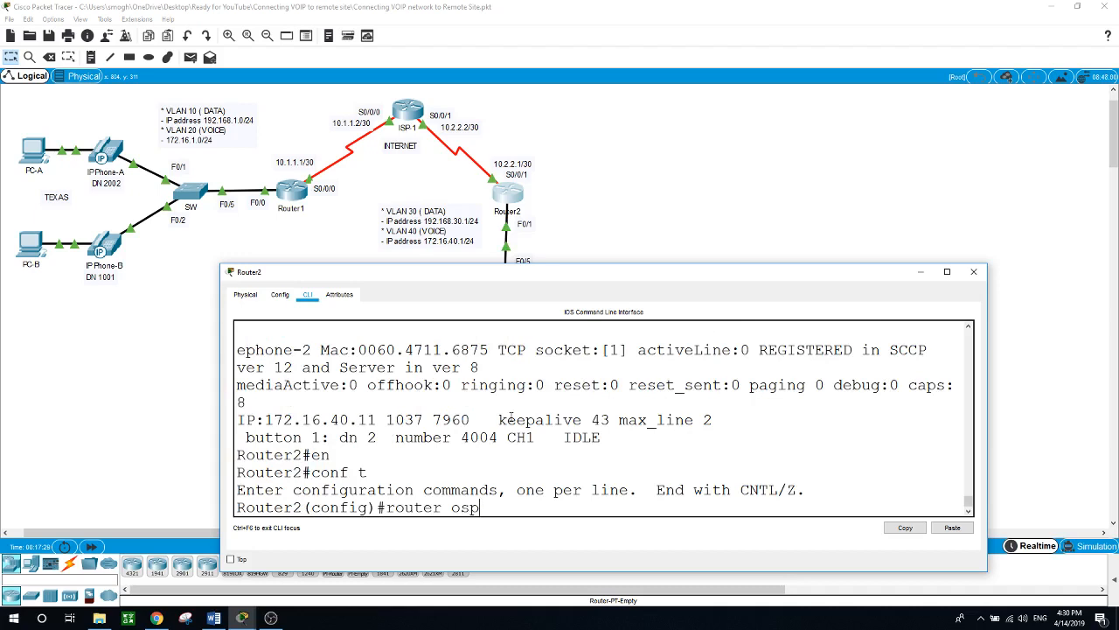
pyautogui.write('f 1')
pyautogui.press('Return')
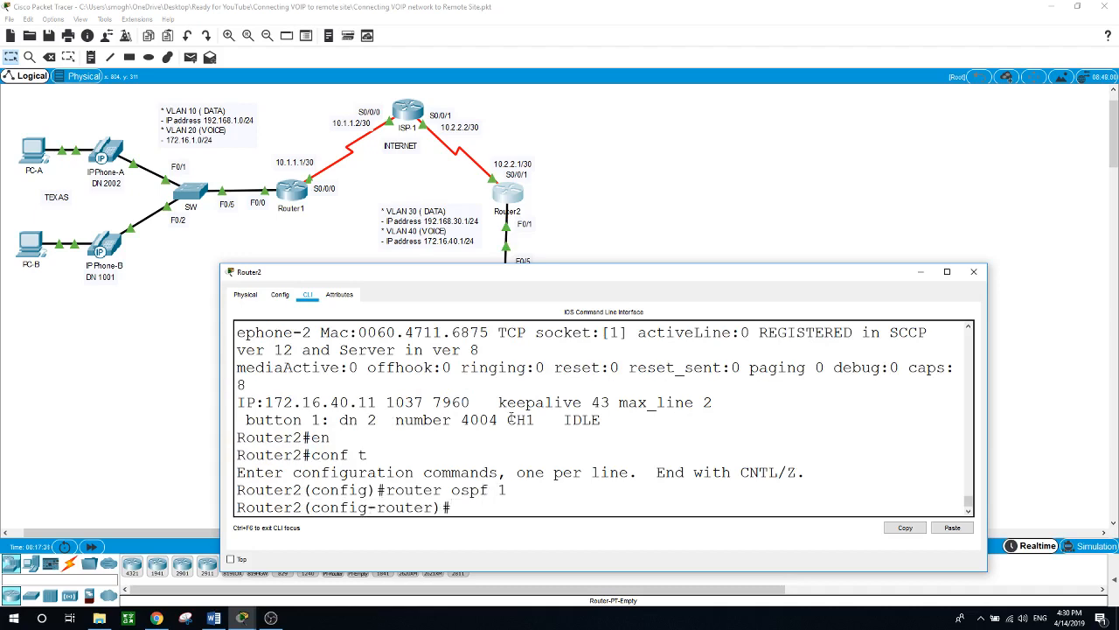
# Advertise network 10.2.2.0 with wildcard 0.0.0.3 in OSPF area 0 on Router2, correcting the misspelled network keyword.
pyautogui.write('netowrk 10.2.2.0 0.0.0')
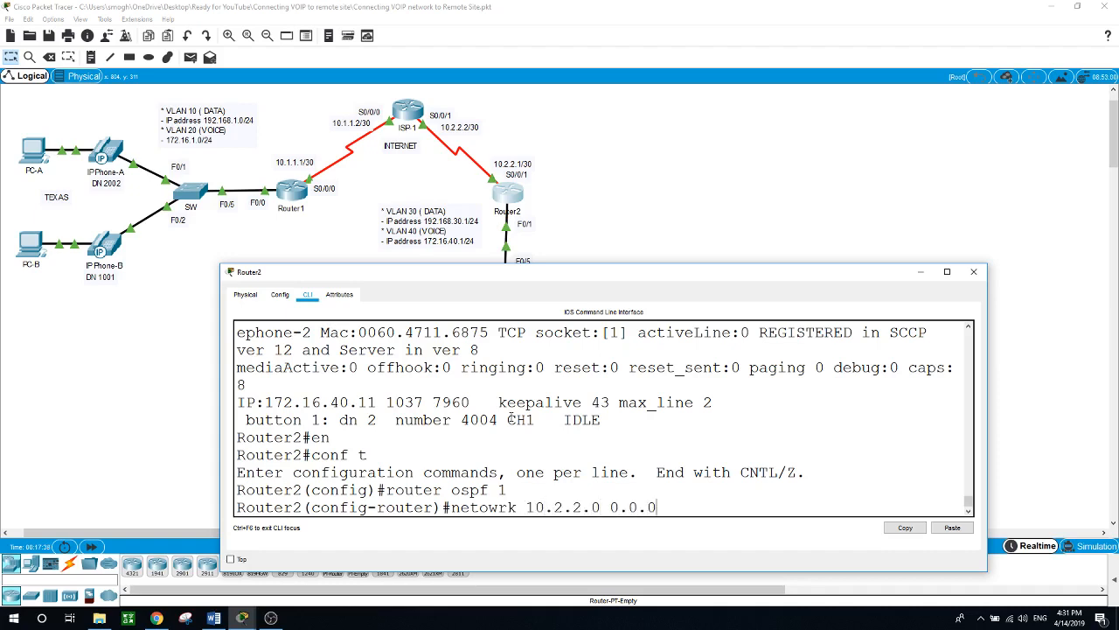
pyautogui.write('.3 are')
pyautogui.press('BackSpace')
pyautogui.press('BackSpace')
pyautogui.write('area 0')
pyautogui.press('Return')
pyautogui.write('nfig-router)#n')
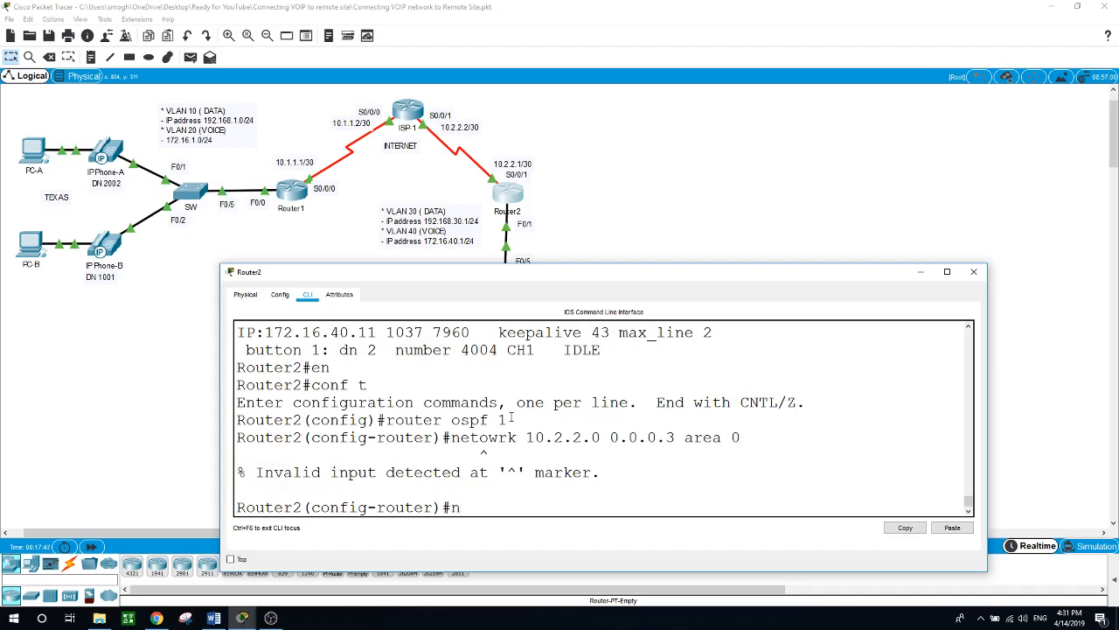
pyautogui.press('Up')
pyautogui.press('Up')
pyautogui.press('Down')
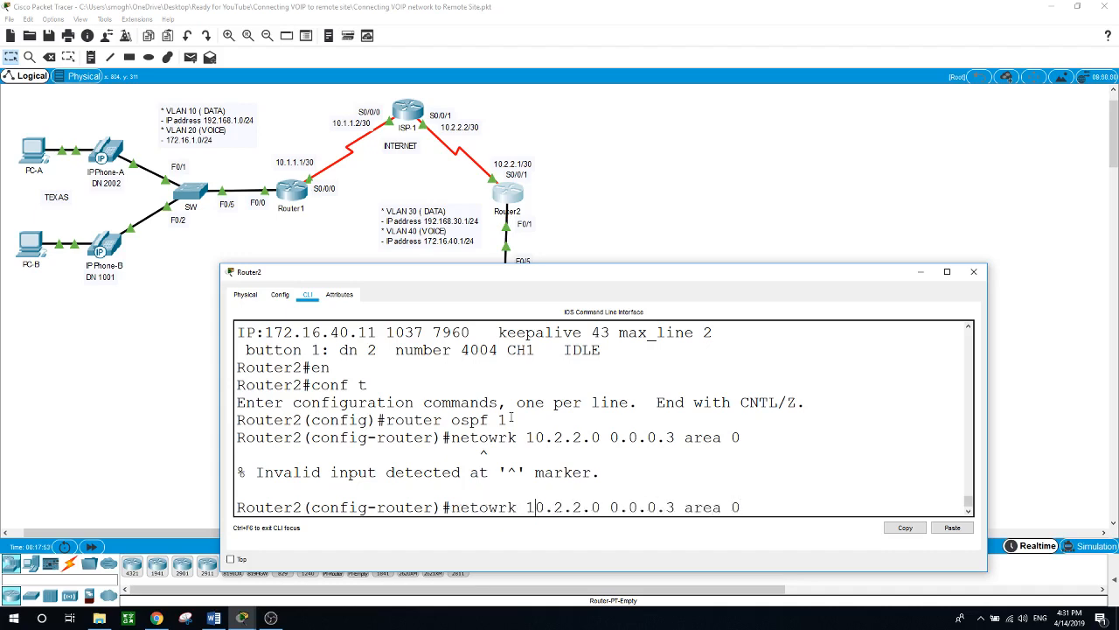
pyautogui.press('BackSpace')
pyautogui.press('BackSpace')
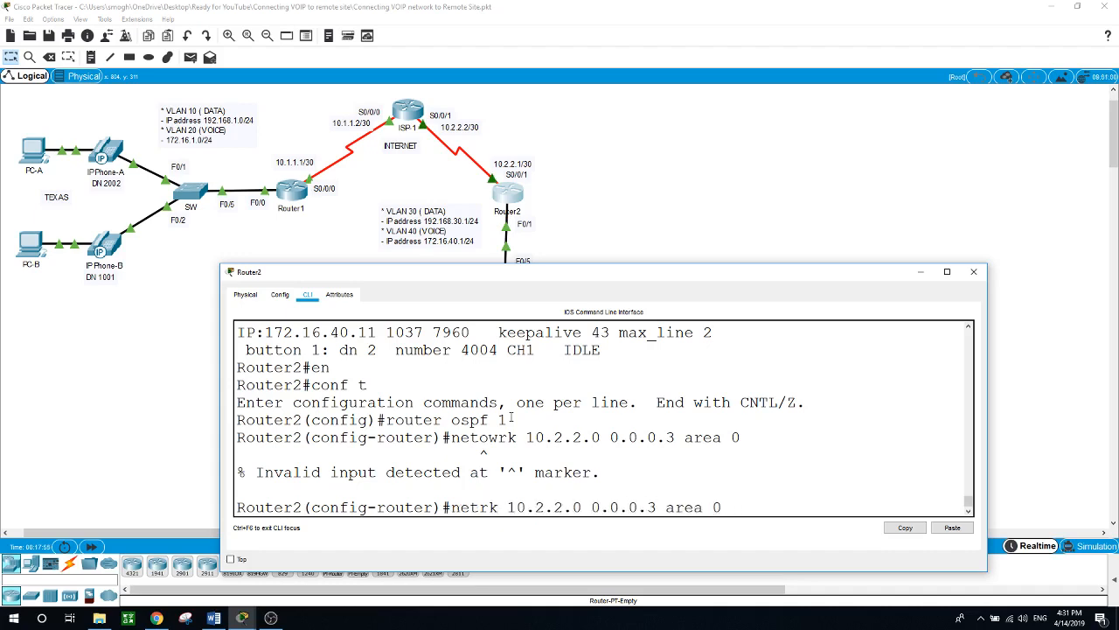
pyautogui.write('wo')
pyautogui.press('Return')
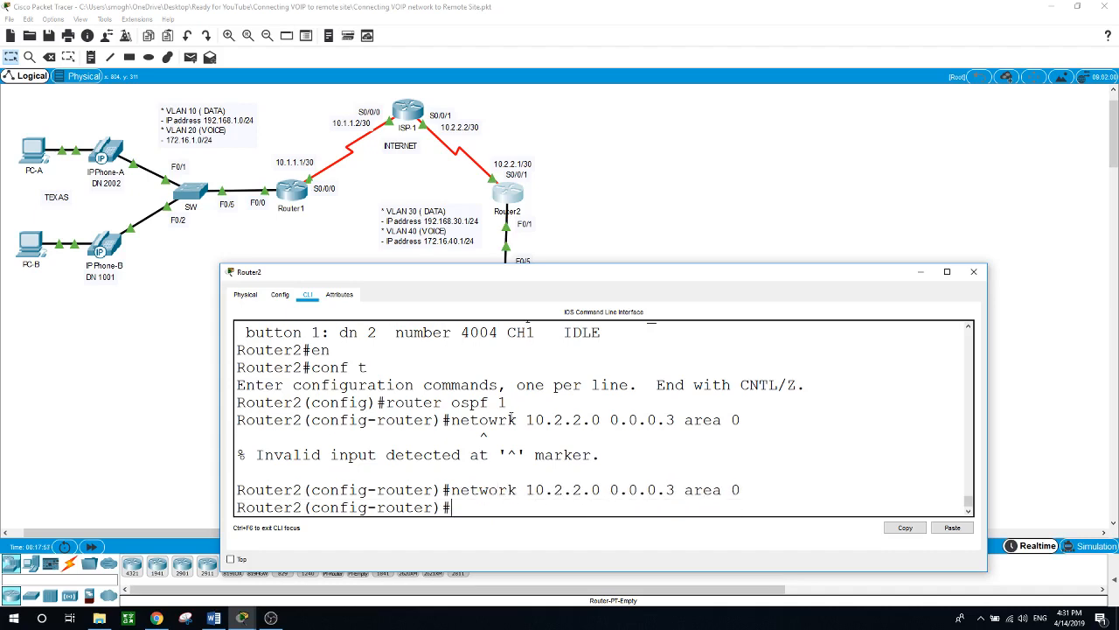
# Advertise network 192.168.30.0 with wildcard 0.0.0.255 in OSPF area 0 on Router2.
pyautogui.write('net')
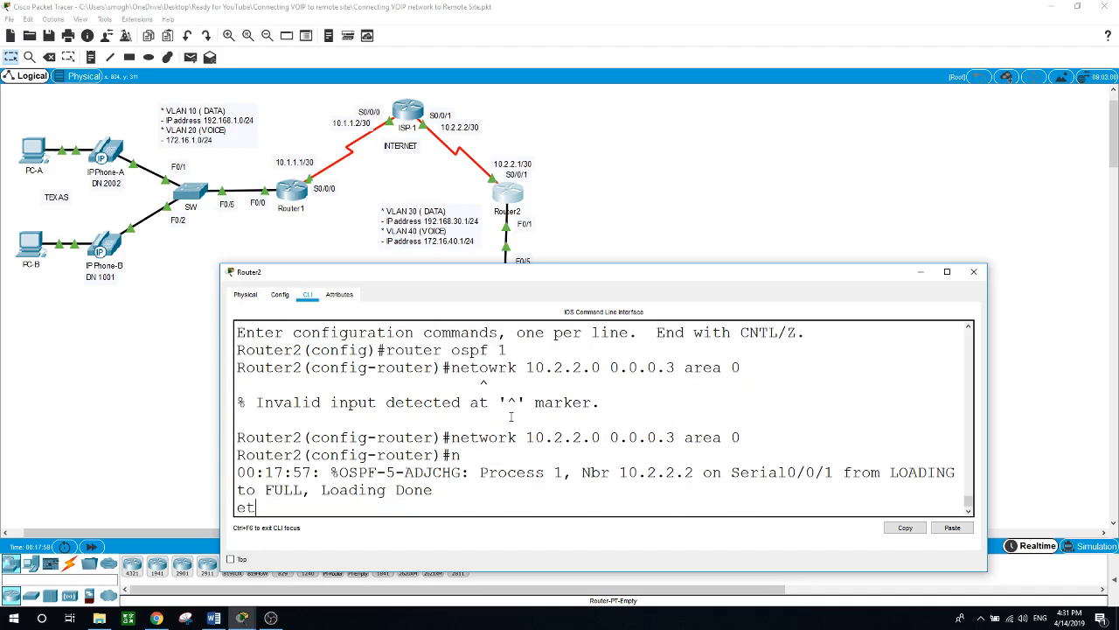
pyautogui.write('work 192.168.30.0 0.0.0.')
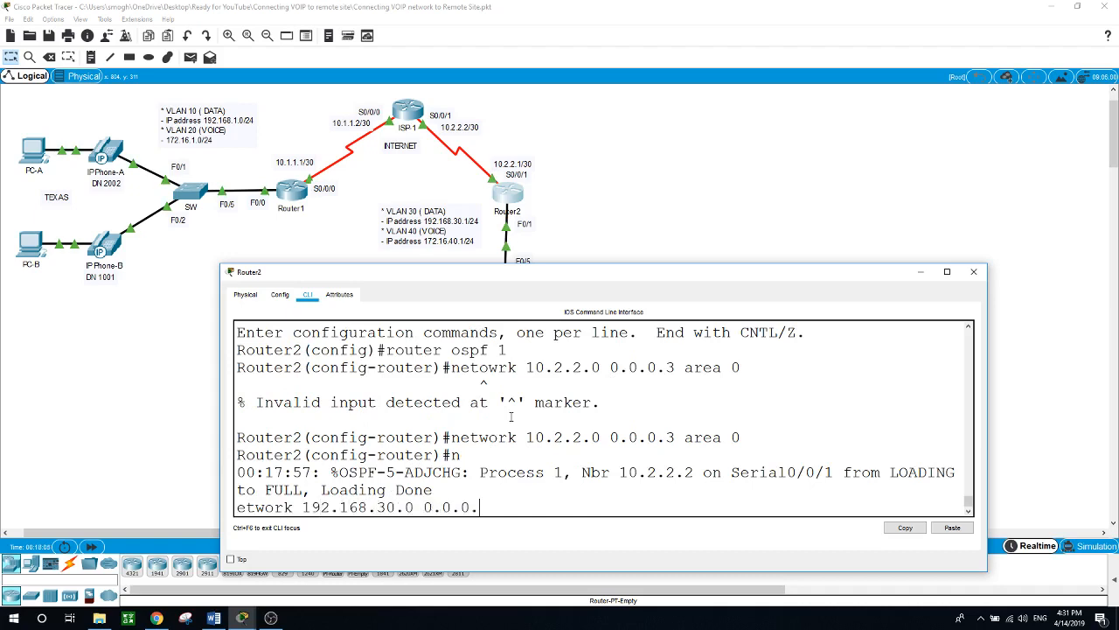
pyautogui.write('255 area 0')
pyautogui.press('Return')
# Advertise network 172.16.40.0 with wildcard 0.0.0.255 in OSPF area 0 on Router2, fixing the misspelled network keyword, and close its window.
pyautogui.write('ne')
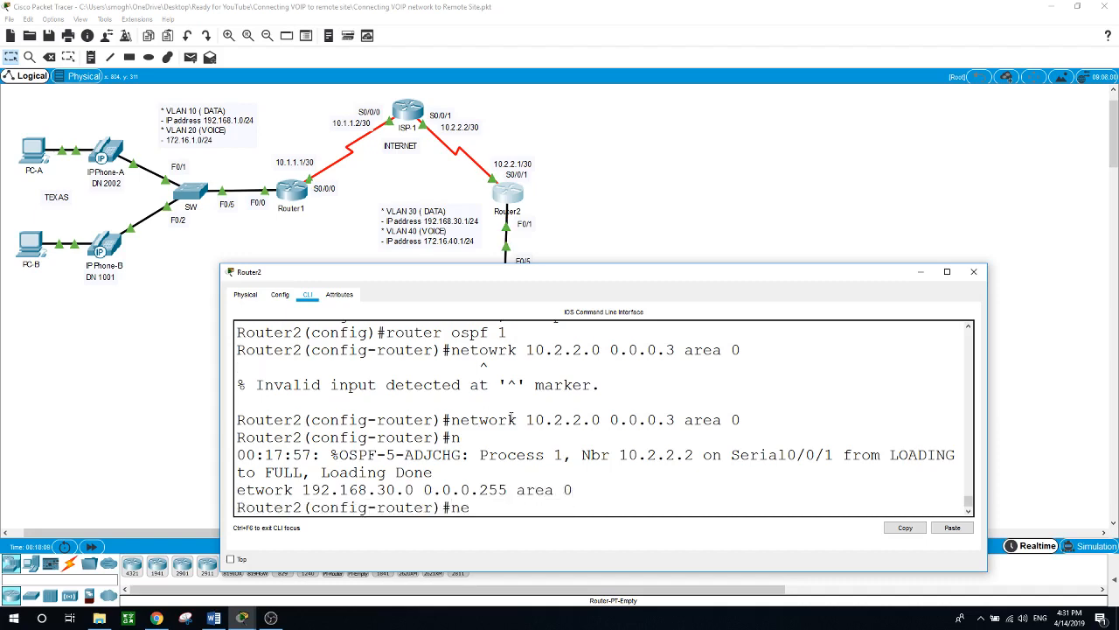
pyautogui.write('twrok 172.16.40')
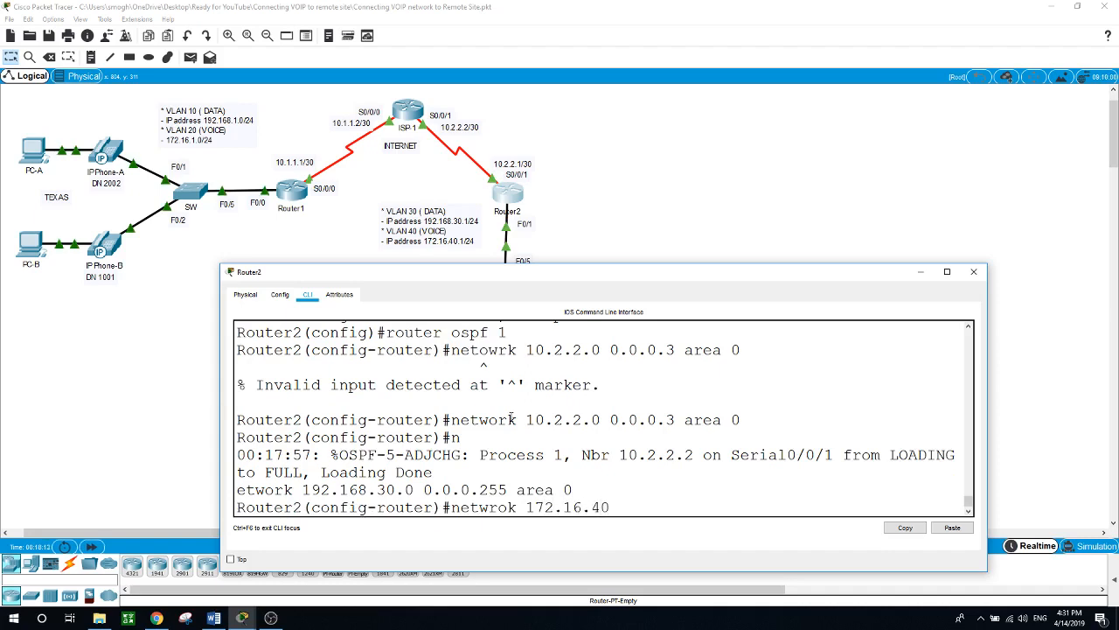
pyautogui.write('.0 0.0.0.2')
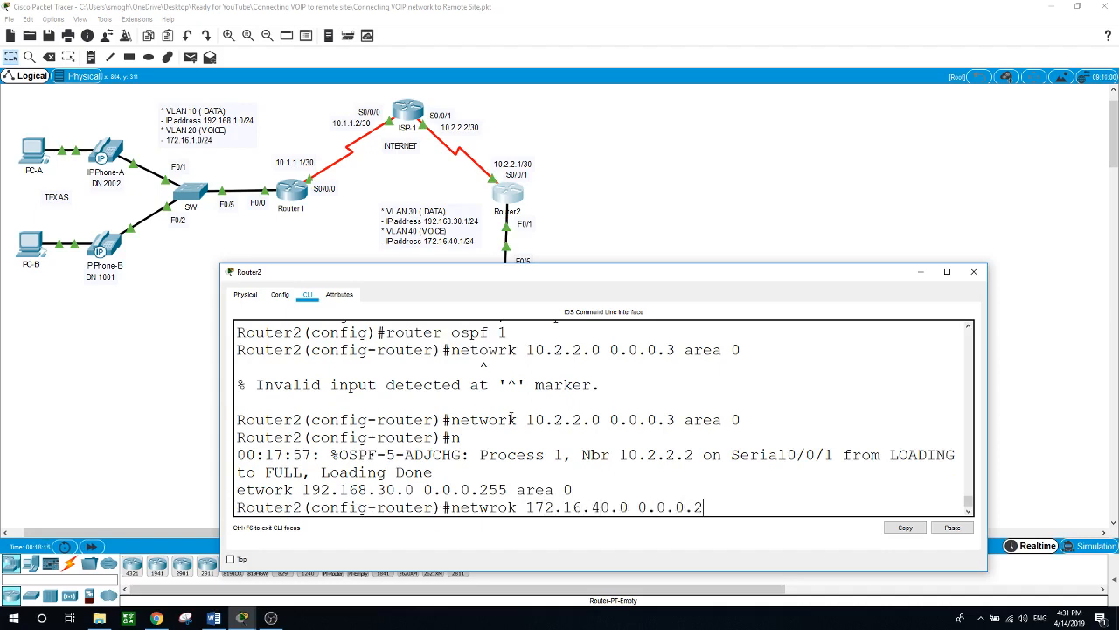
pyautogui.write('55 area')
pyautogui.write(' 0')
pyautogui.press('Return')
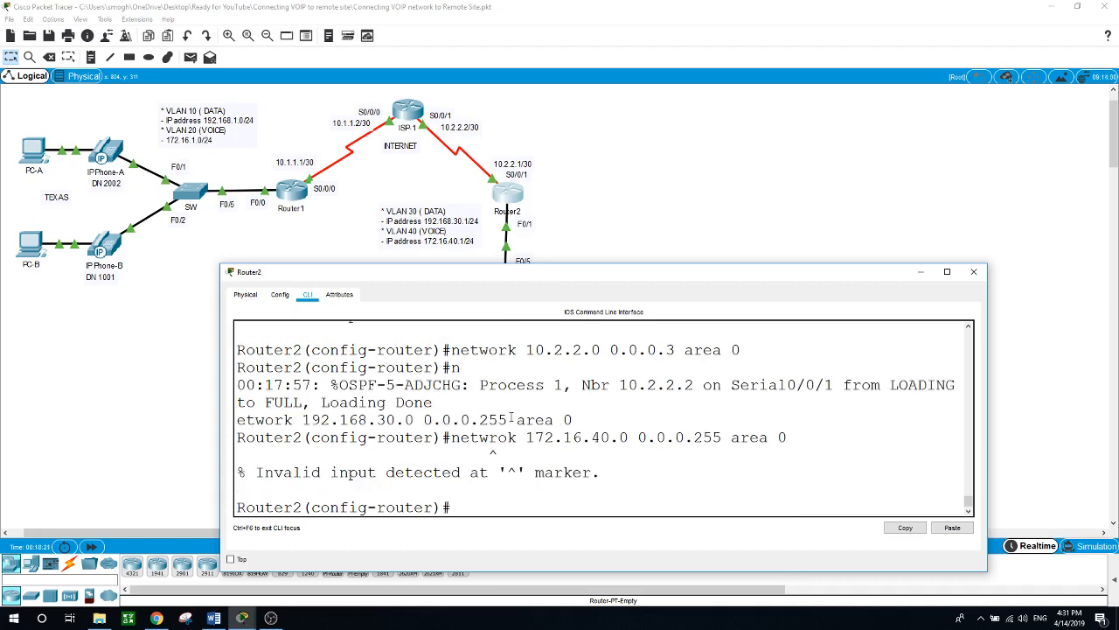
pyautogui.press('Up')
pyautogui.press('Left')
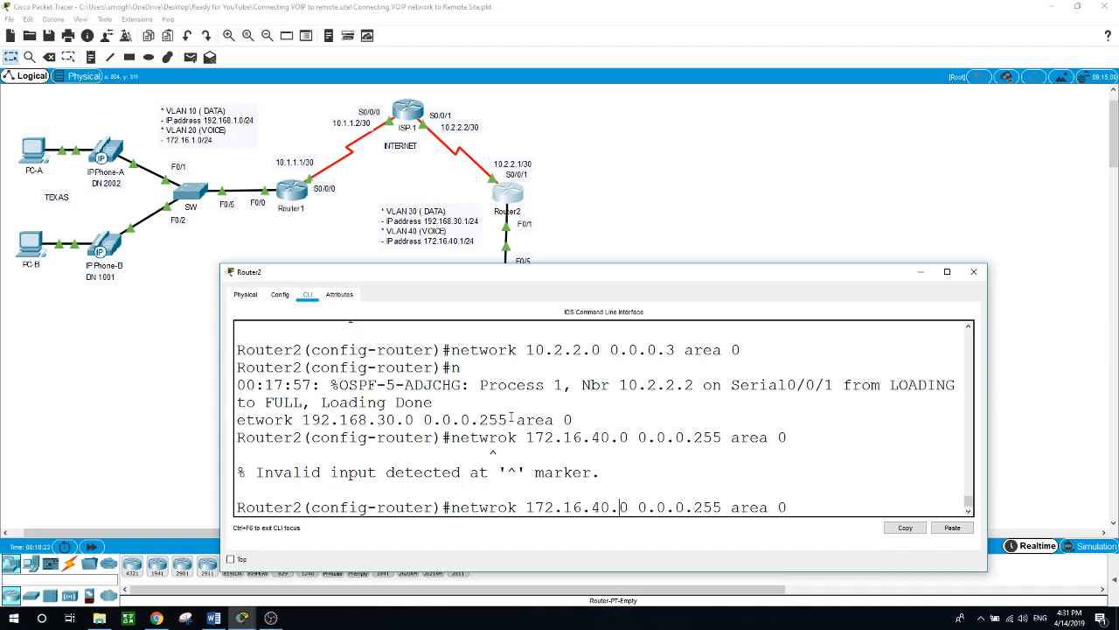
pyautogui.press('BackSpace')
pyautogui.press('BackSpace')
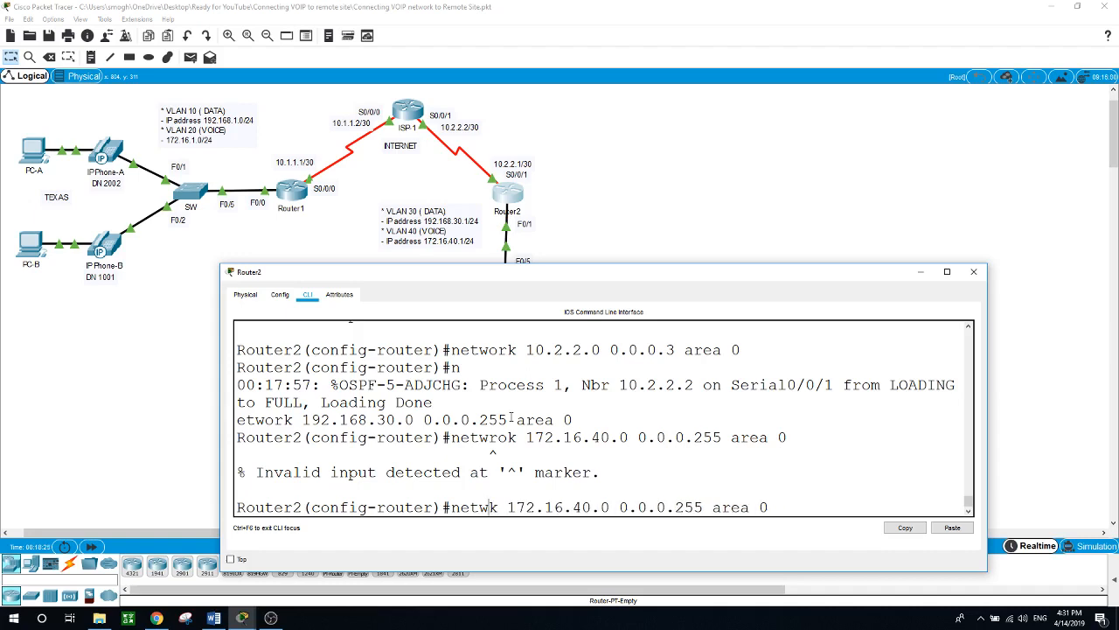
pyautogui.write('or')
pyautogui.press('Return')
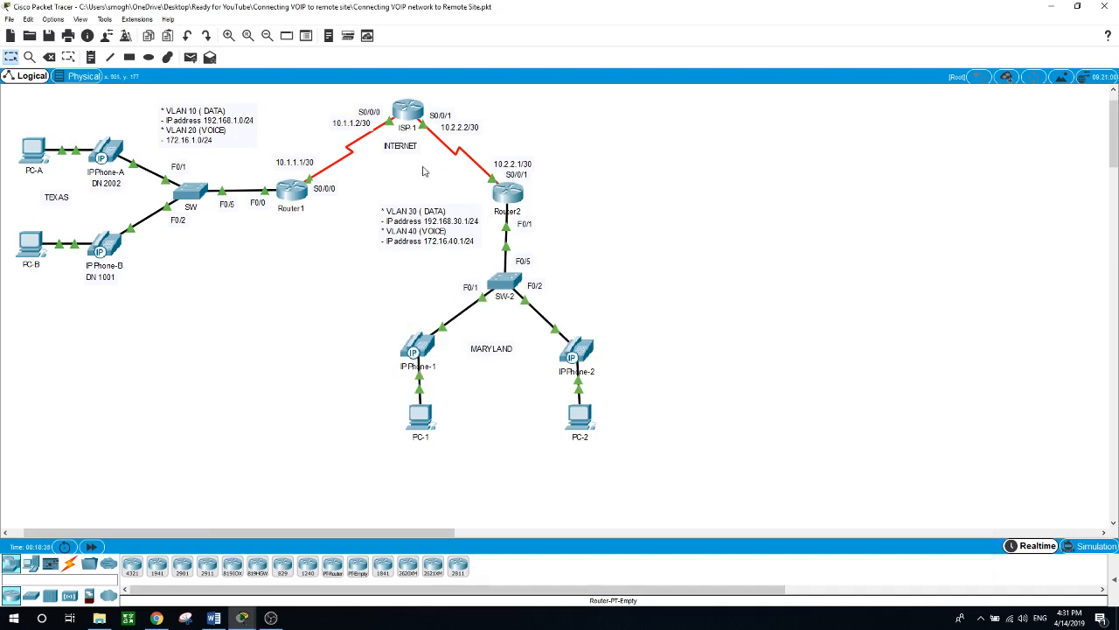
# Ping 192.168.1.12 again from PC-2's command prompt to test the connection to Texas.
pyautogui.click(580, 418)
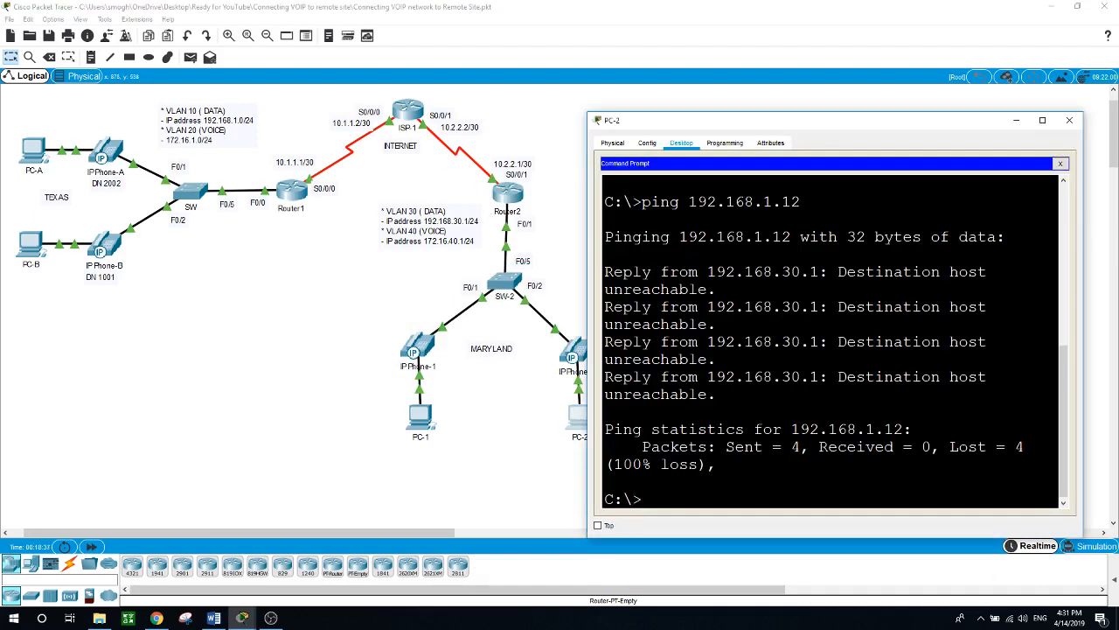
pyautogui.press('Up')
pyautogui.press('Return')
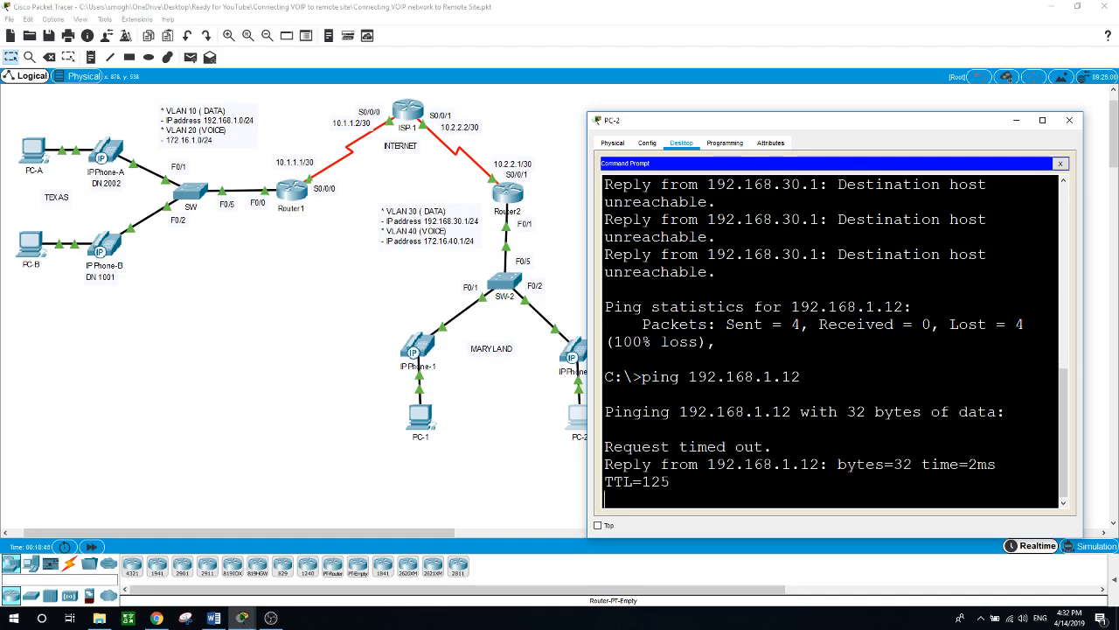
pyautogui.click(545, 479)
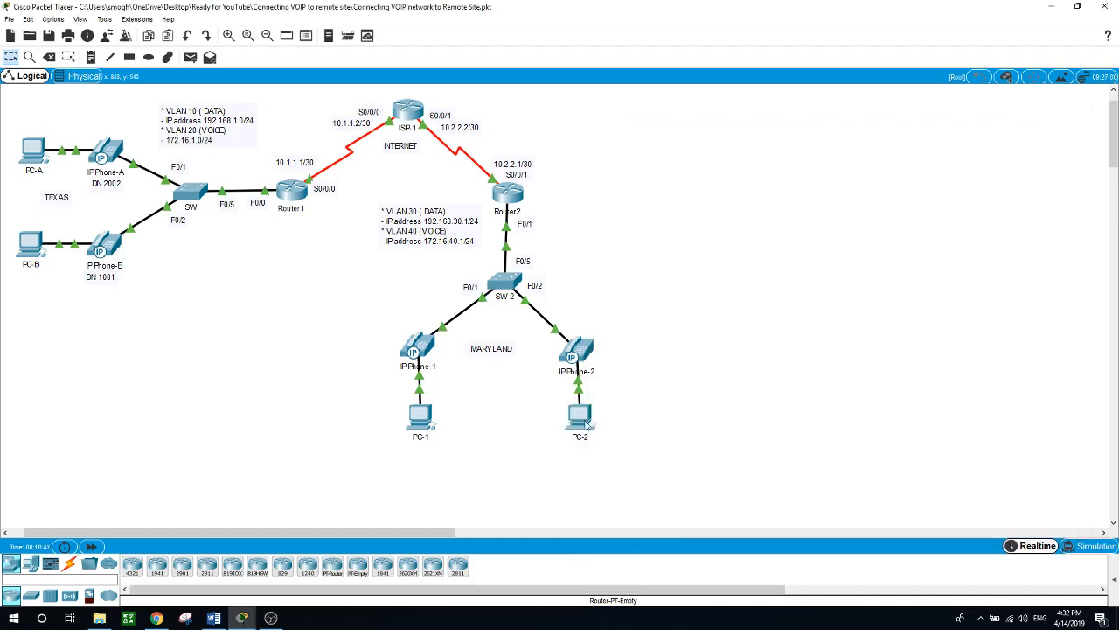
# End the current call on IP Phone-2 and place a test call to Texas extension 2002.
pyautogui.click(582, 347)
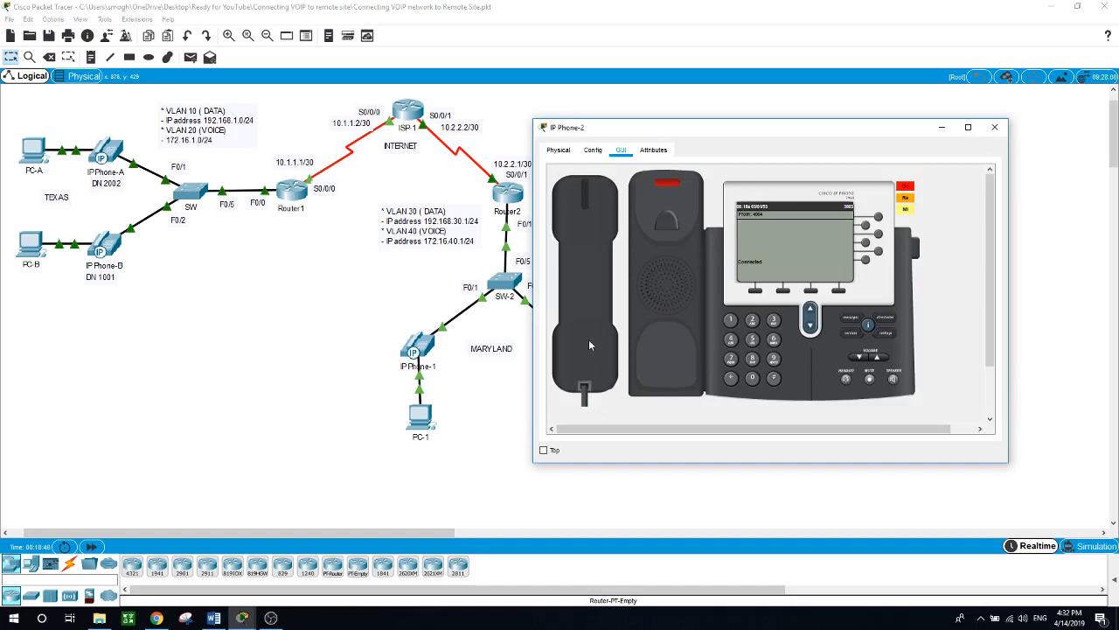
pyautogui.click(587, 277)
pyautogui.moveTo(688, 135); pyautogui.dragTo(750, 146)
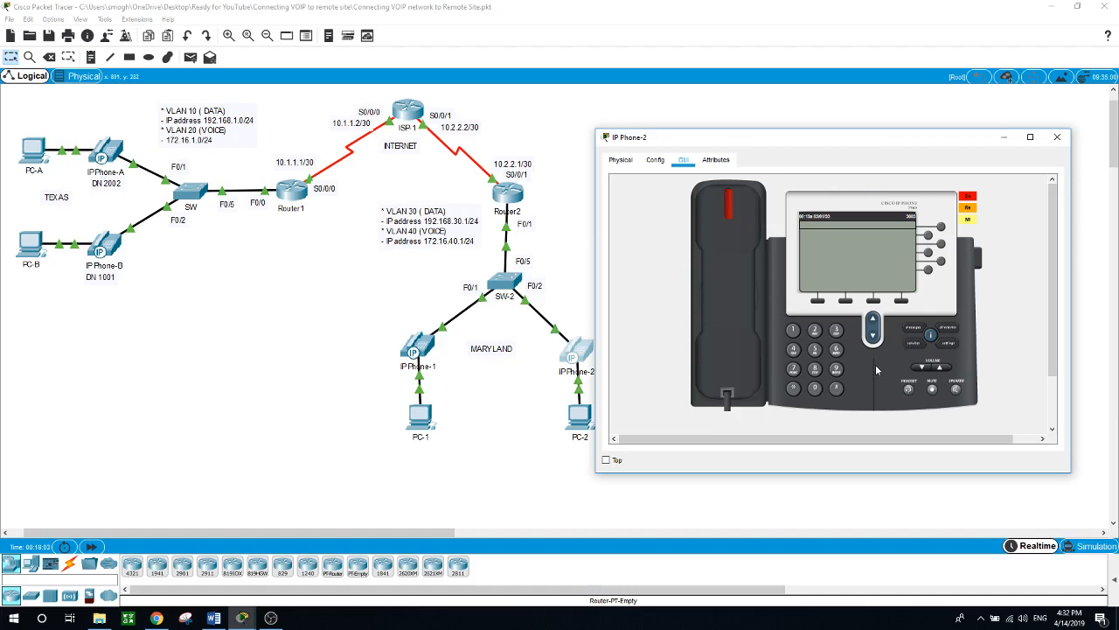
pyautogui.click(814, 331)
pyautogui.click(814, 388)
pyautogui.click(814, 387)
pyautogui.click(813, 332)
pyautogui.click(723, 346)
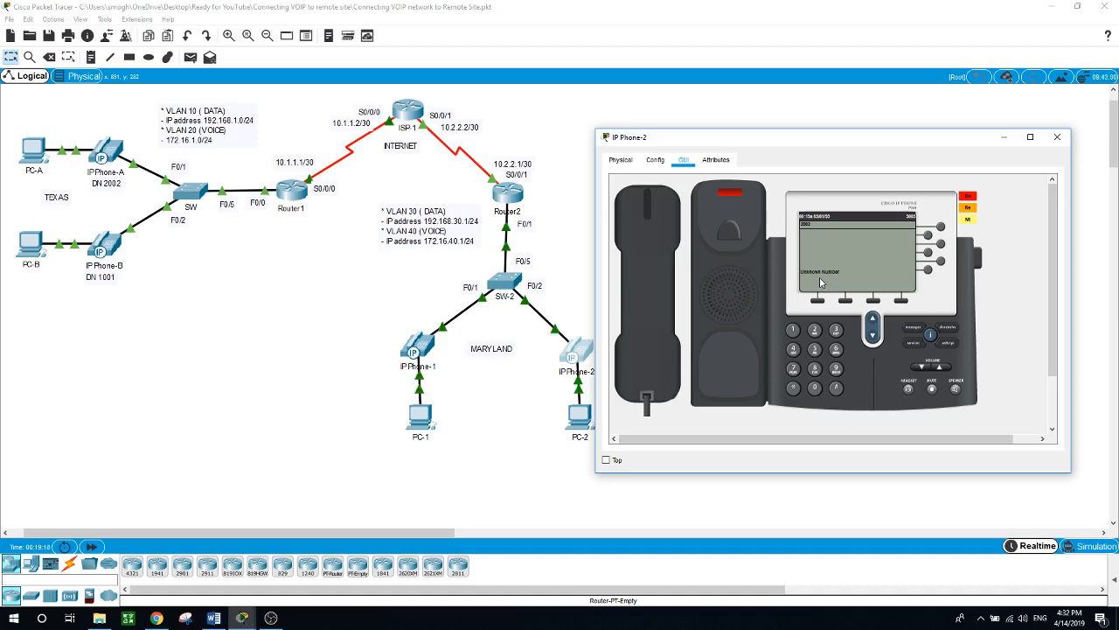
pyautogui.click(556, 456)
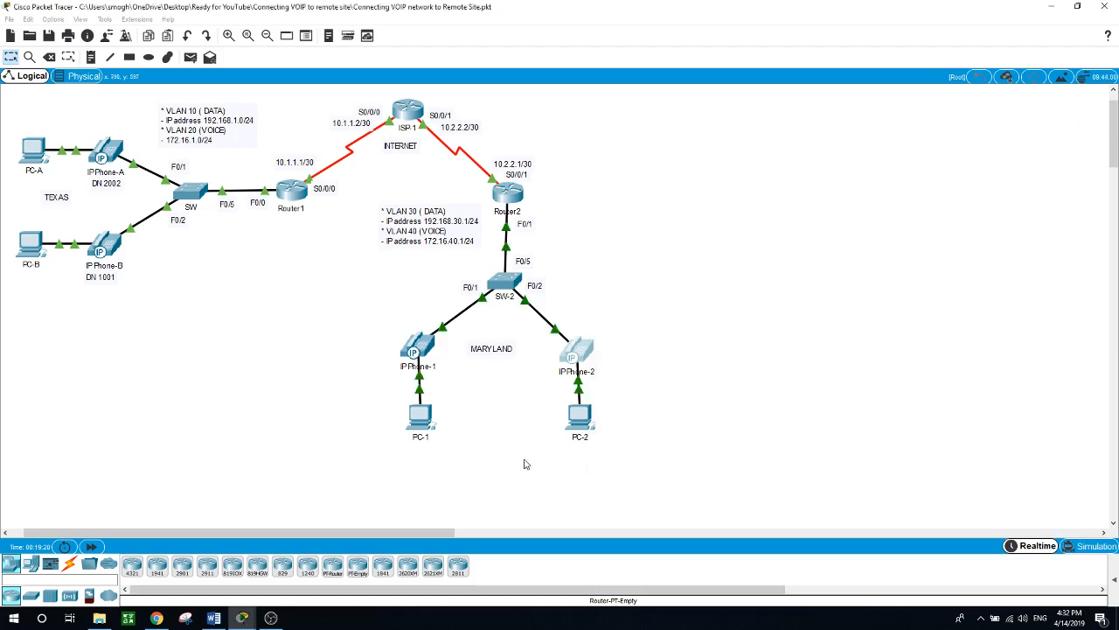
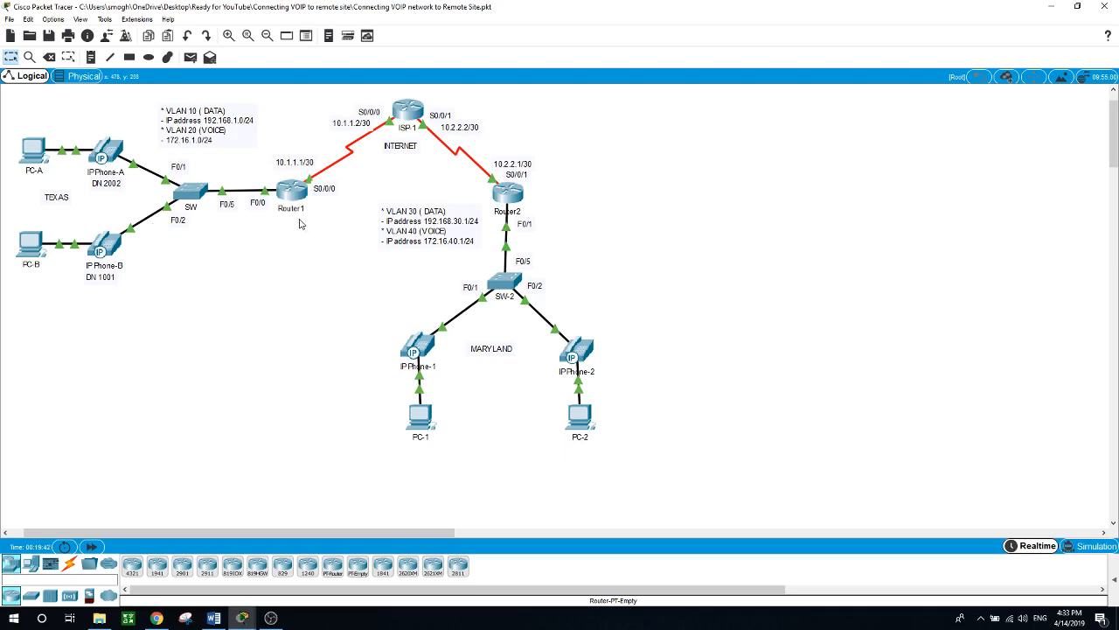
# Open Router1's command line and return from OSPF router configuration to global configuration mode.
pyautogui.click(291, 191)
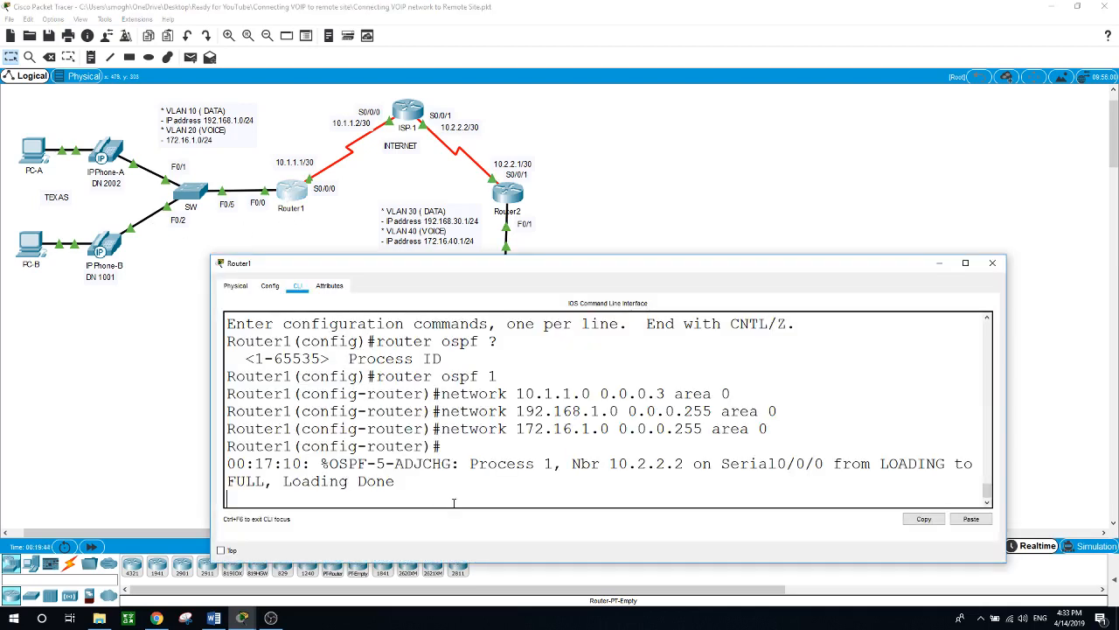
pyautogui.press('Return')
pyautogui.write('exit')
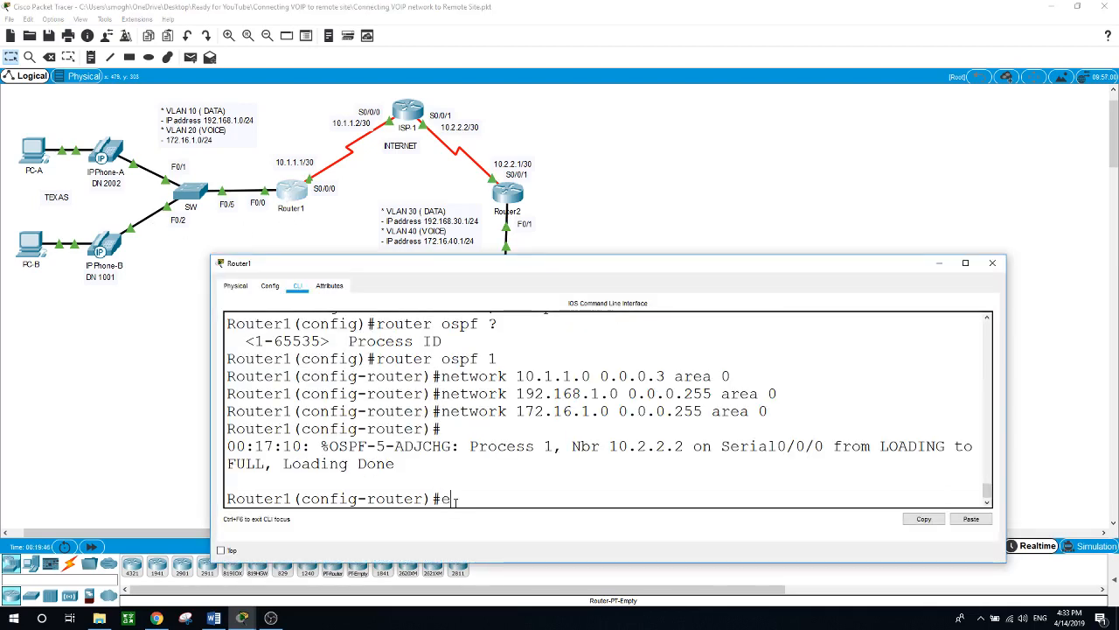
pyautogui.press('Return')
pyautogui.press('Return')
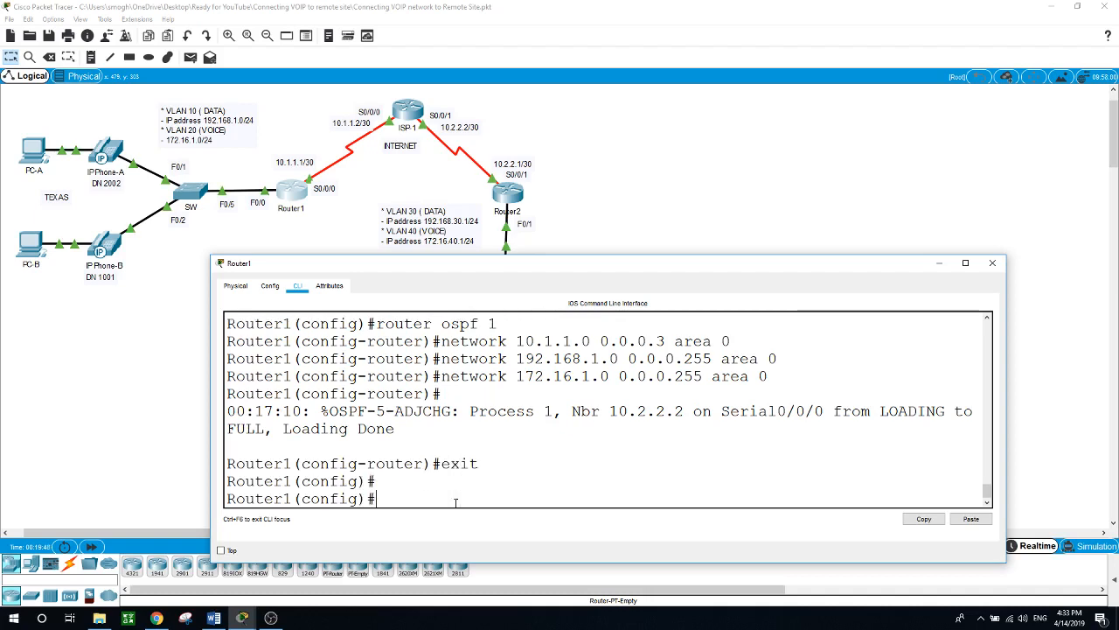
# Create voice dial peer 200 of type voip on Router1, consulting the command help for the available options.
pyautogui.write('di')
pyautogui.press('Tab')
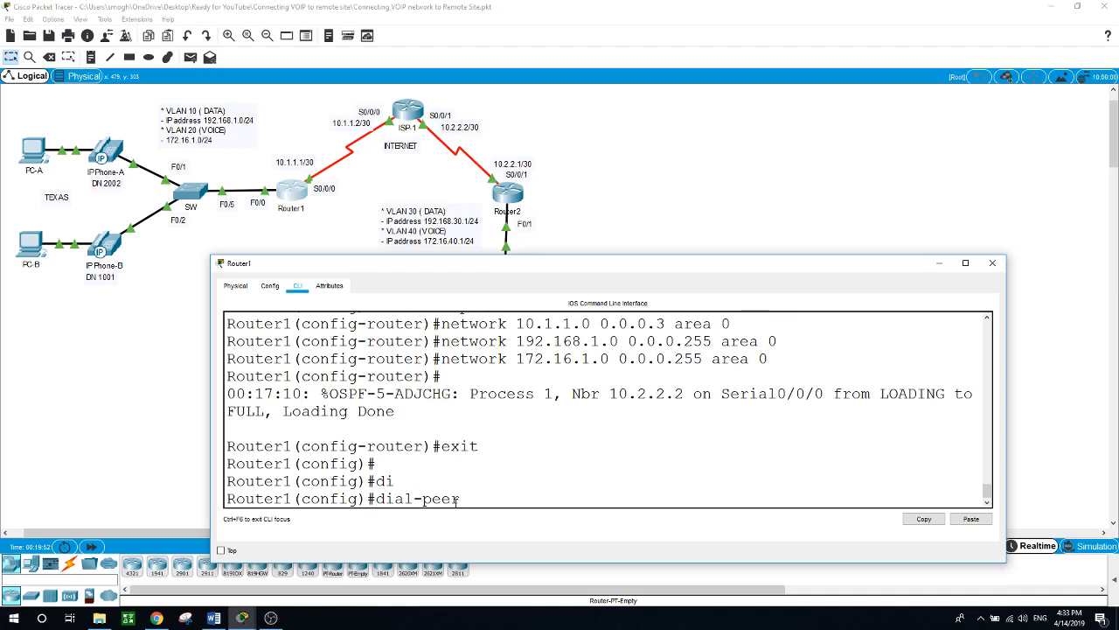
pyautogui.write('?')
pyautogui.write('voi')
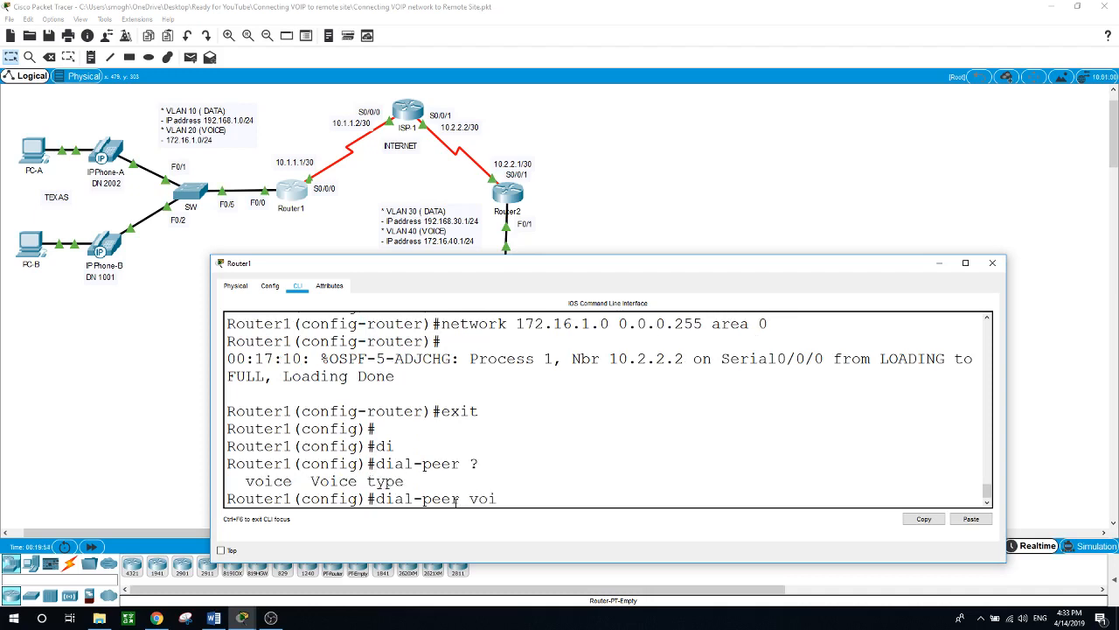
pyautogui.press('Tab')
pyautogui.write('?')
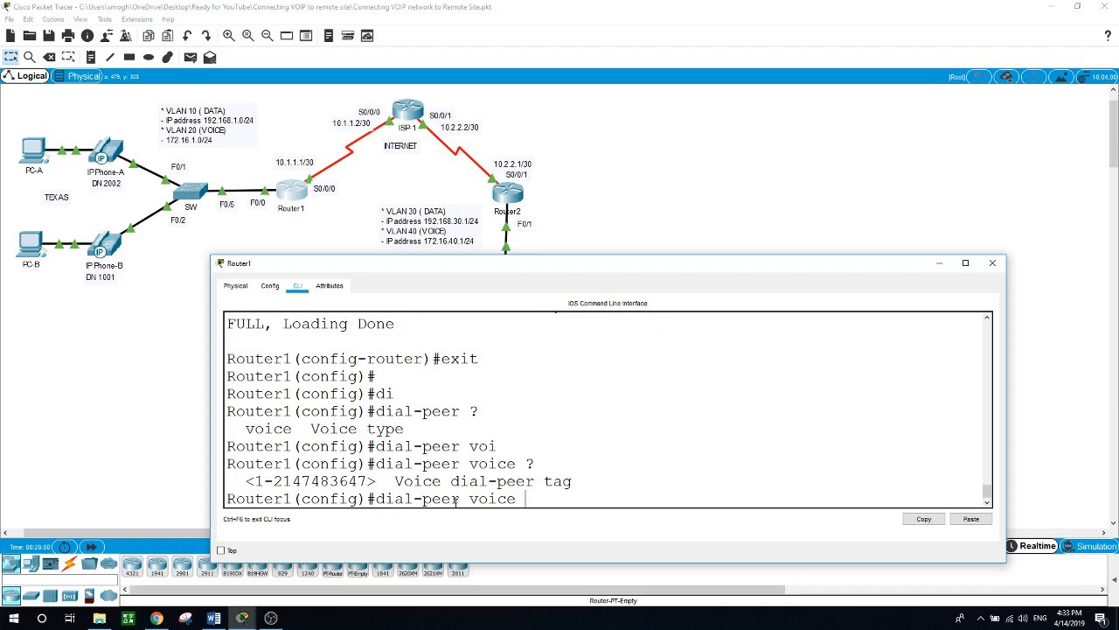
pyautogui.write('200')
pyautogui.press('Return')
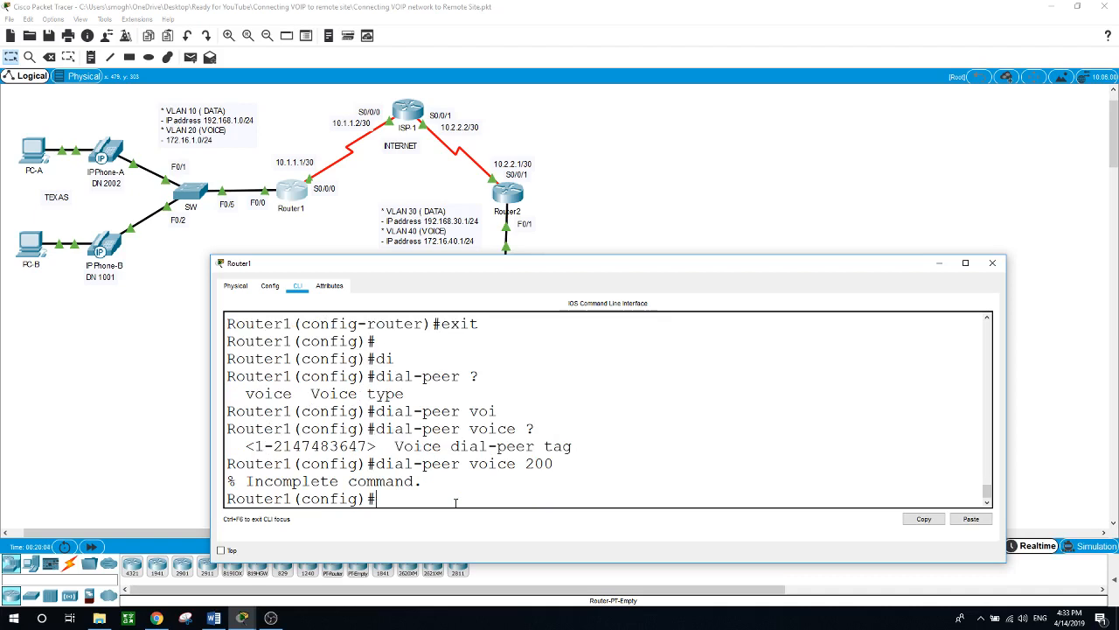
pyautogui.press('Up')
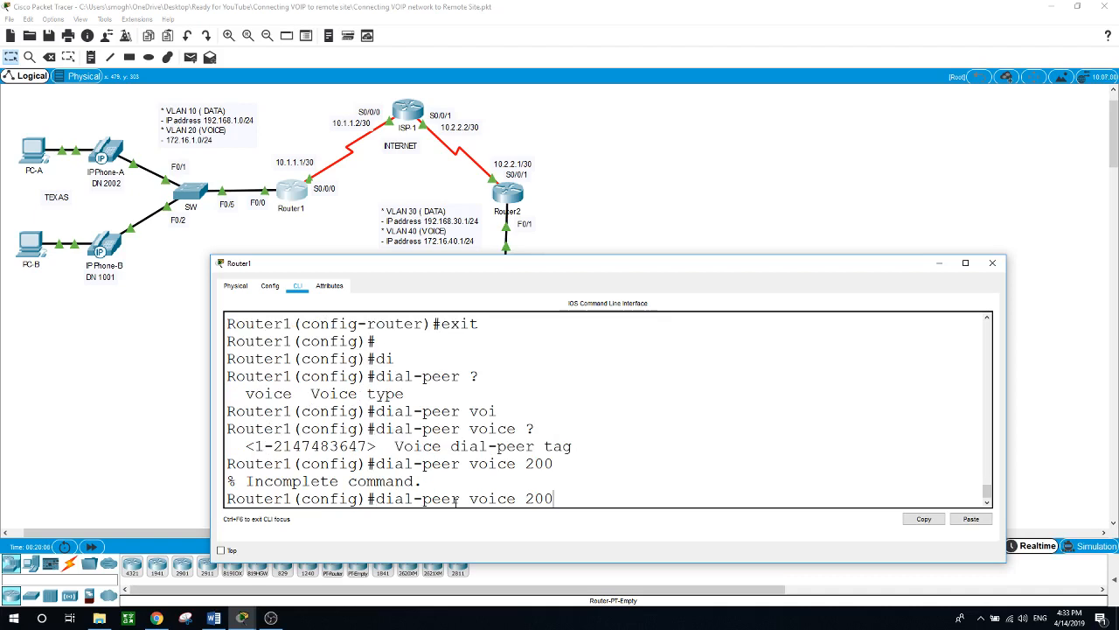
pyautogui.write('?')
pyautogui.write('voi')
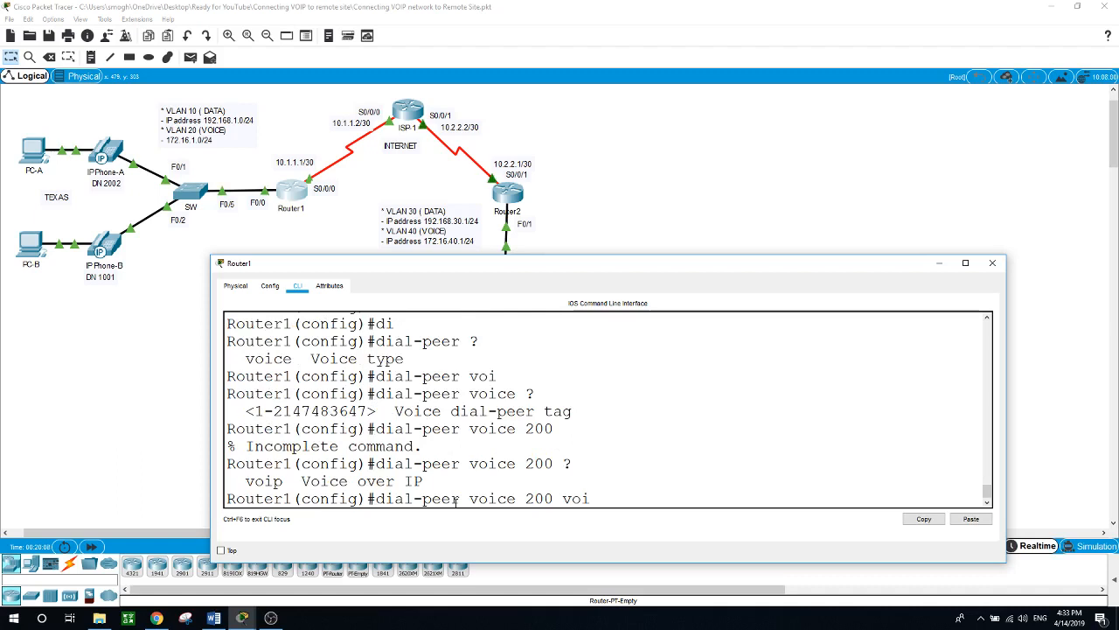
pyautogui.write('p')
pyautogui.press('Return')
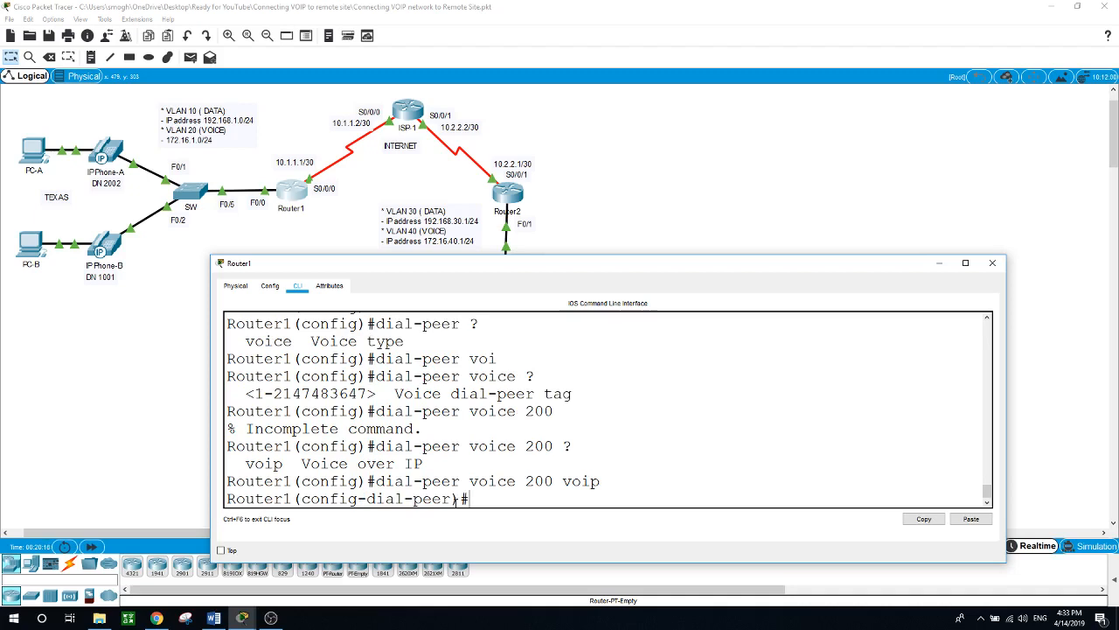
# Set dial peer 200's session target on Router1 to ipv4:10.2.2.1, consulting the command help for the available options.
pyautogui.write('?')
pyautogui.write('s')
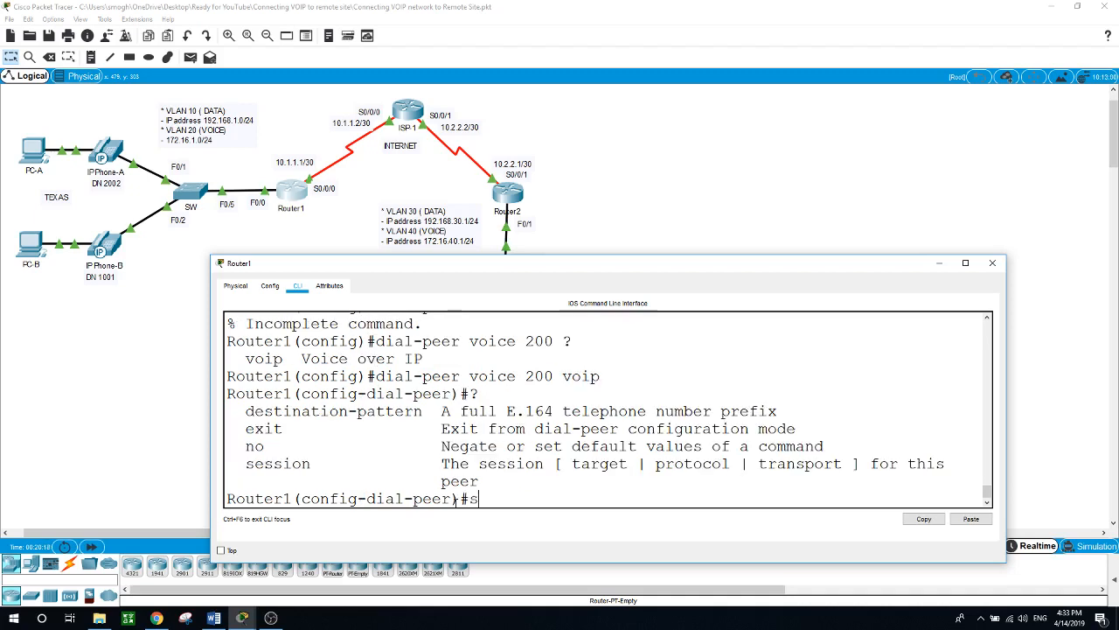
pyautogui.write('ess')
pyautogui.press('Tab')
pyautogui.write('?')
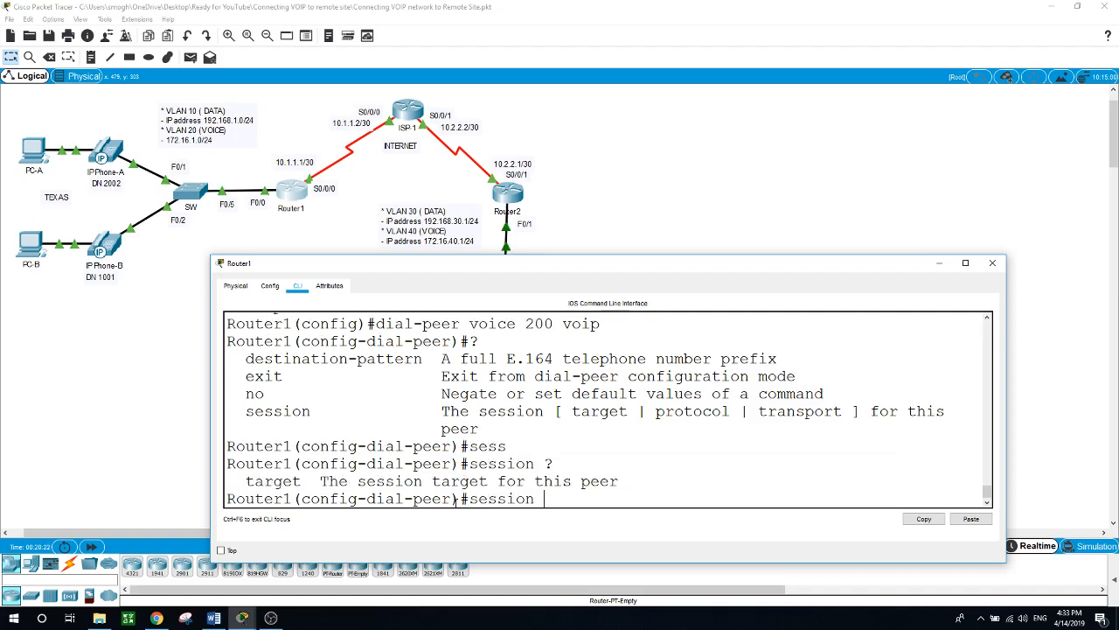
pyautogui.write('t')
pyautogui.press('Tab')
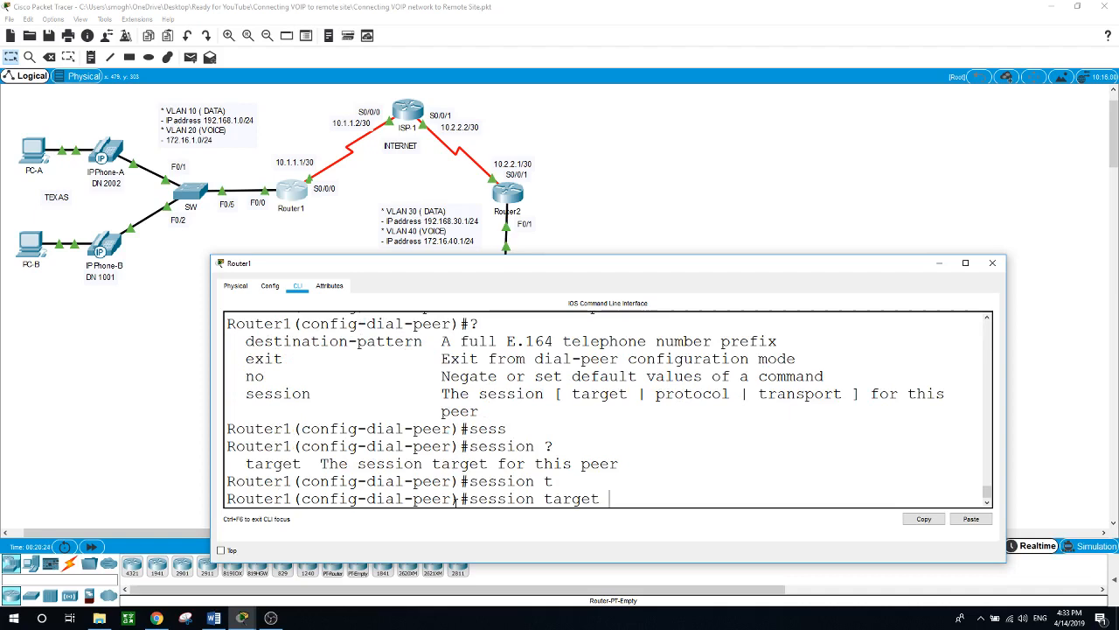
pyautogui.write('?')
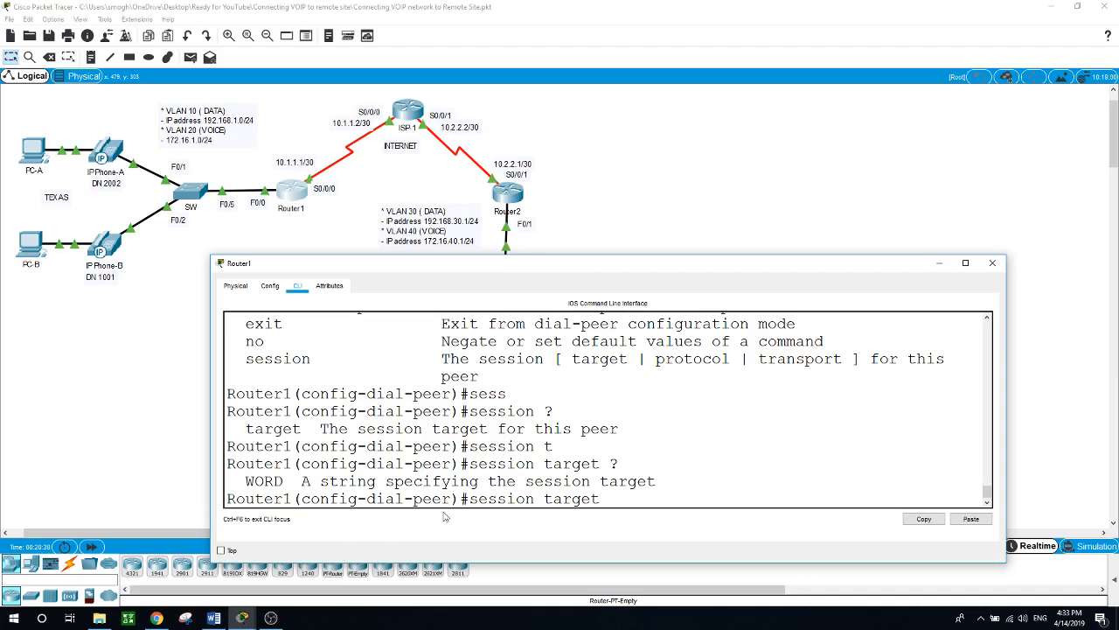
pyautogui.moveTo(285, 482); pyautogui.dragTo(246, 481)
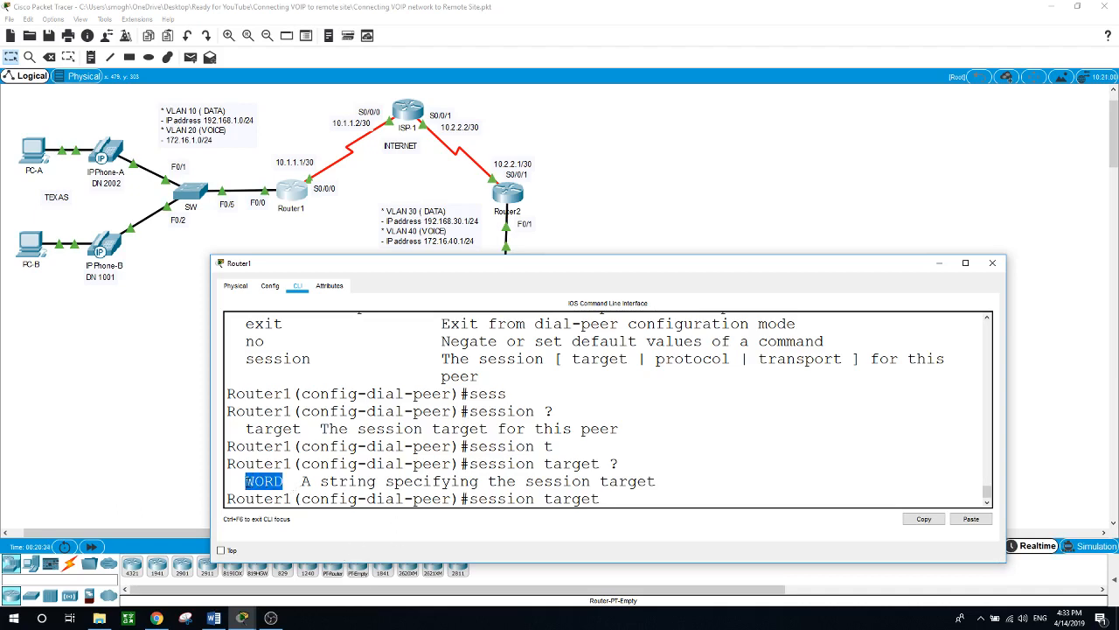
pyautogui.click(240, 481)
pyautogui.write('i')
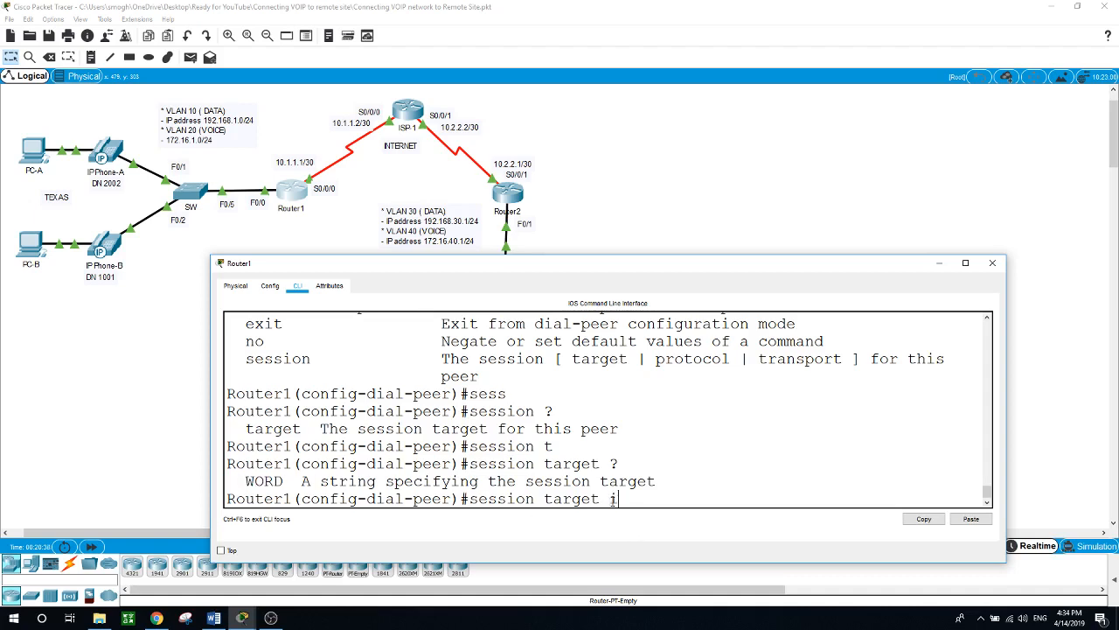
pyautogui.write('pv4:')
pyautogui.write('10.2.2.1')
pyautogui.press('Return')
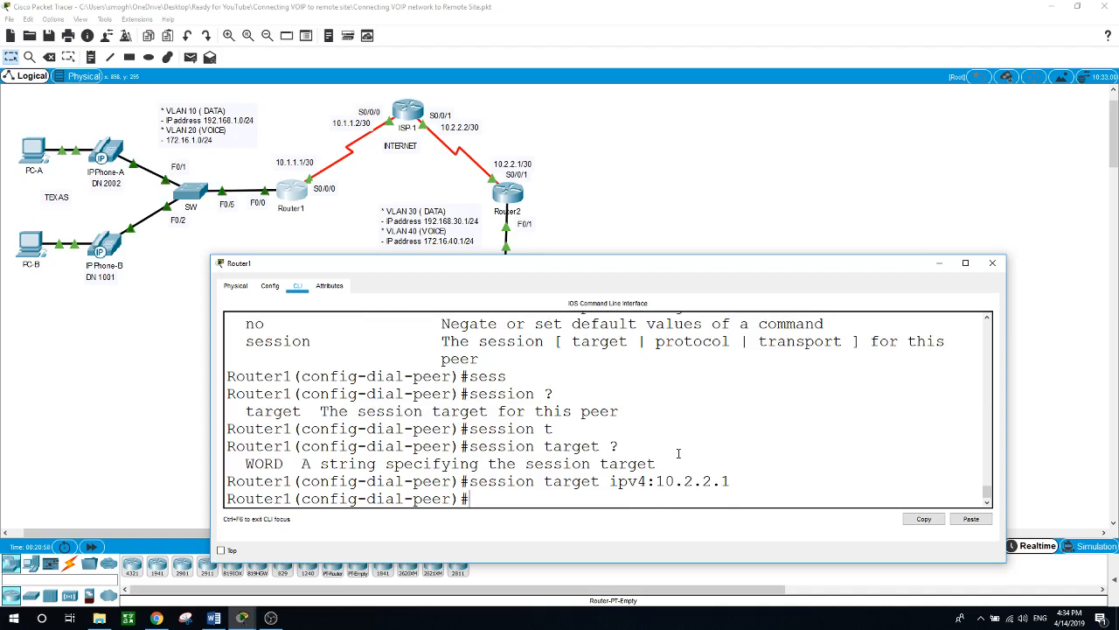
# Set destination-pattern 3003 for dial peer 200 on Router1, checking the command help and the network topology.
pyautogui.write('?')
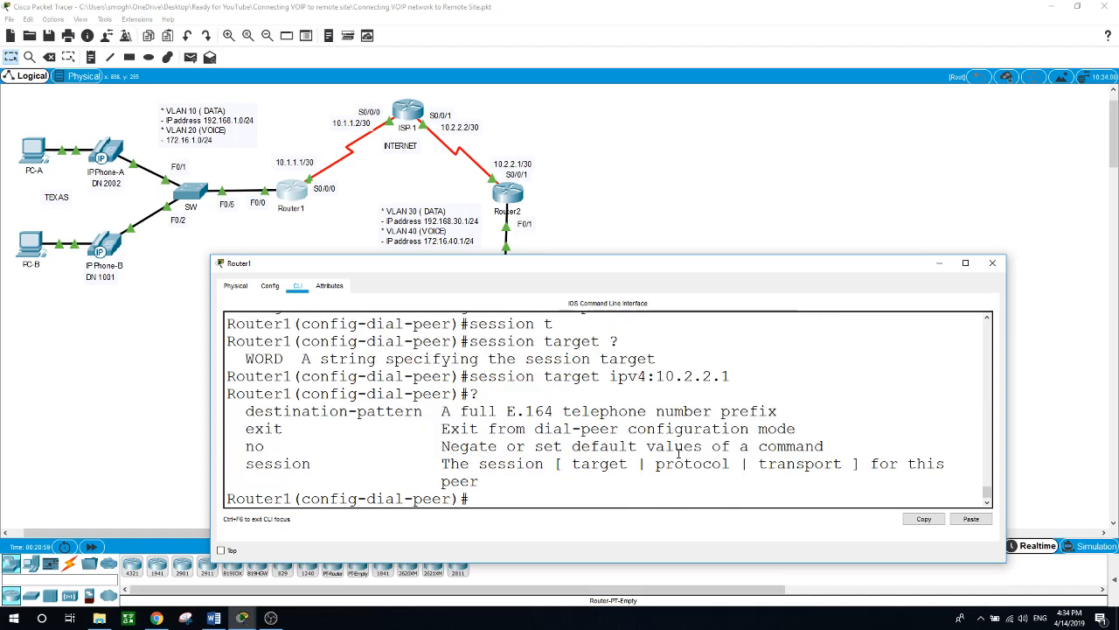
pyautogui.write('de')
pyautogui.press('Tab')
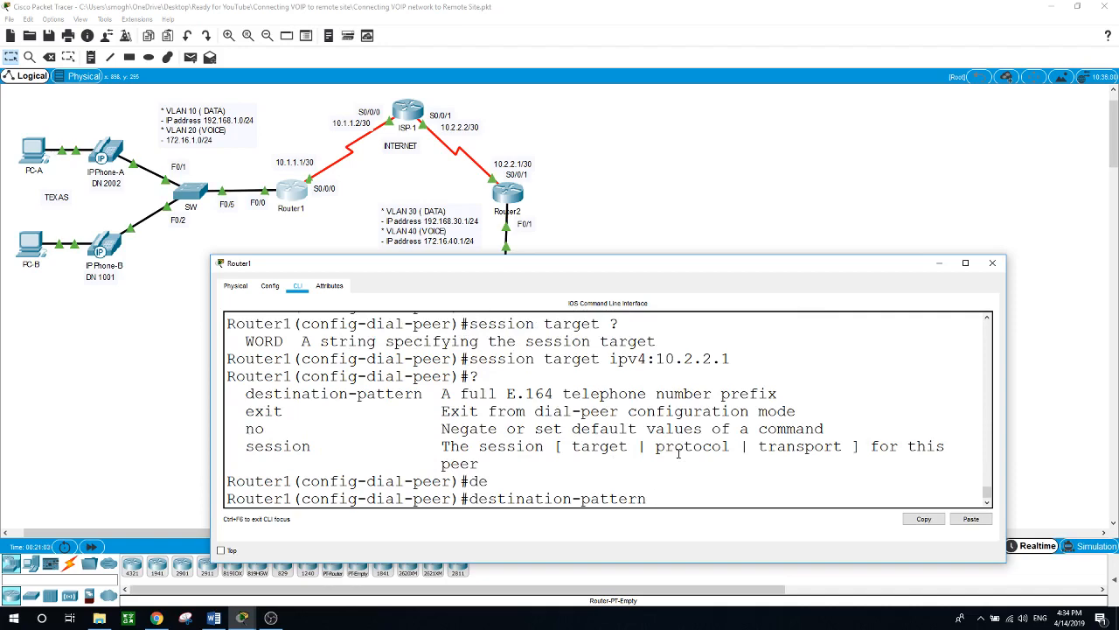
pyautogui.moveTo(616, 264); pyautogui.dragTo(1002, 83)
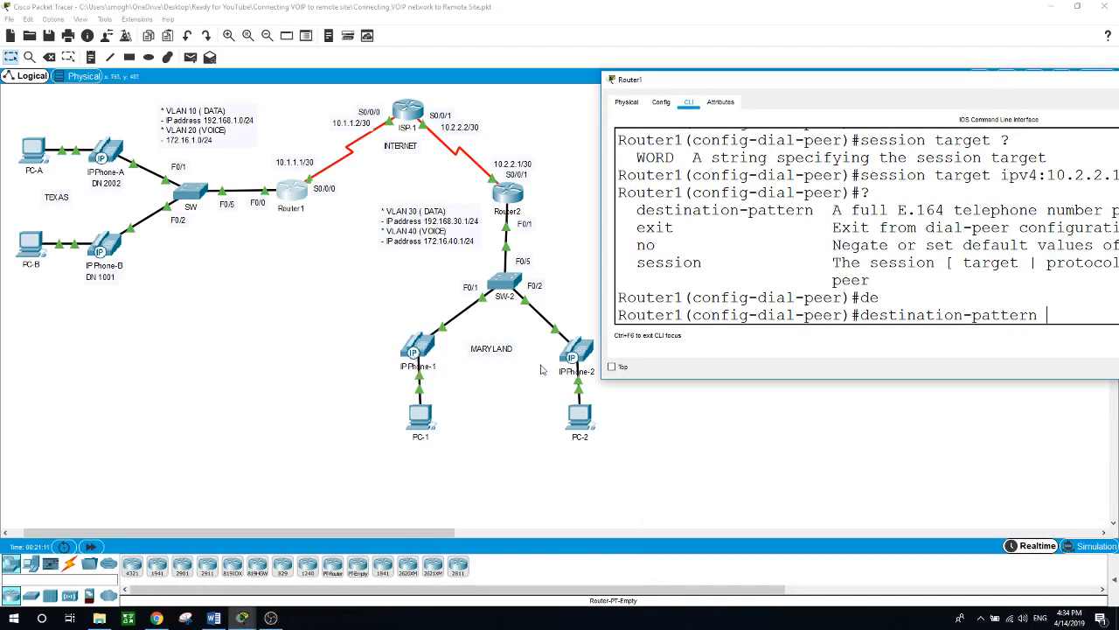
pyautogui.moveTo(833, 87); pyautogui.dragTo(442, 163)
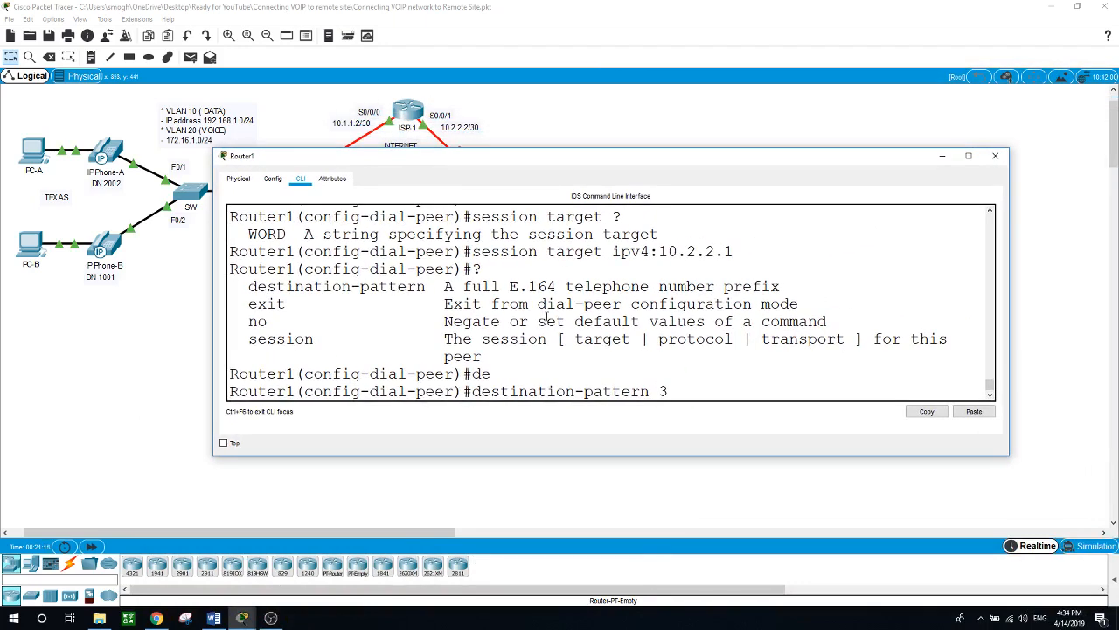
pyautogui.write('003')
pyautogui.press('Return')
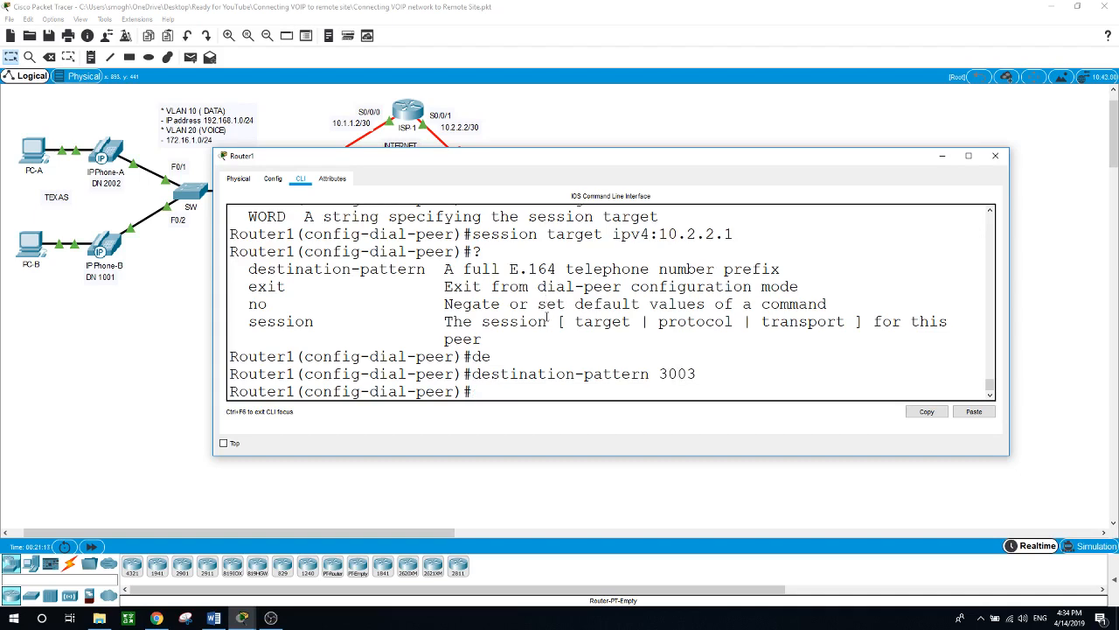
# Enter destination-pattern 4004 for dial peer 200 on Router1.
pyautogui.press('Up')
pyautogui.press('BackSpace')
pyautogui.press('BackSpace')
pyautogui.press('BackSpace')
pyautogui.press('BackSpace')
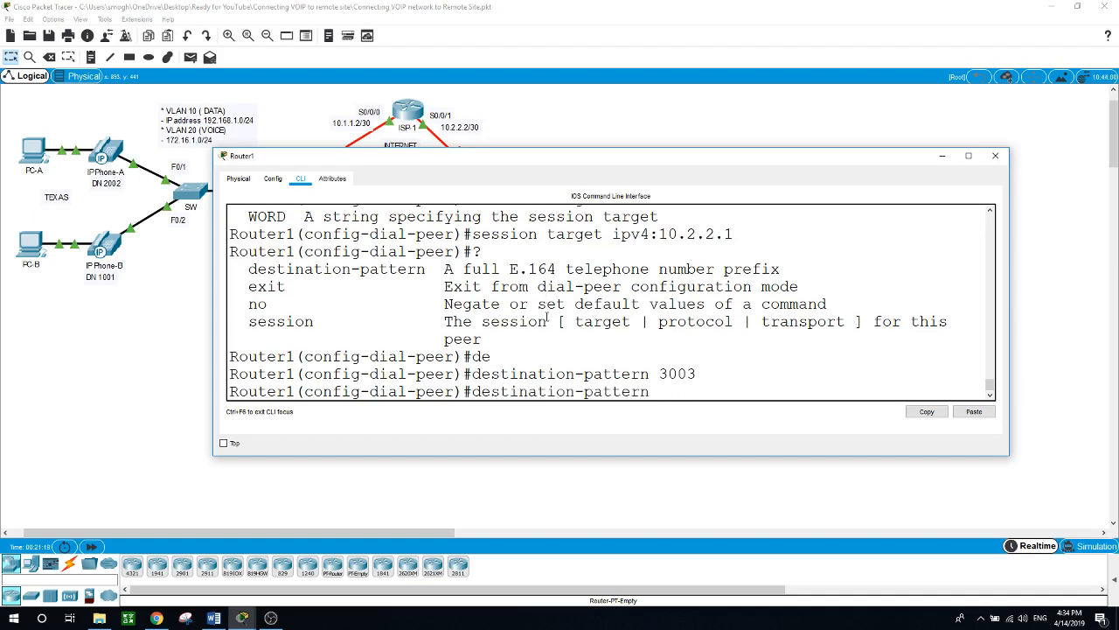
pyautogui.write('4004')
pyautogui.press('Return')
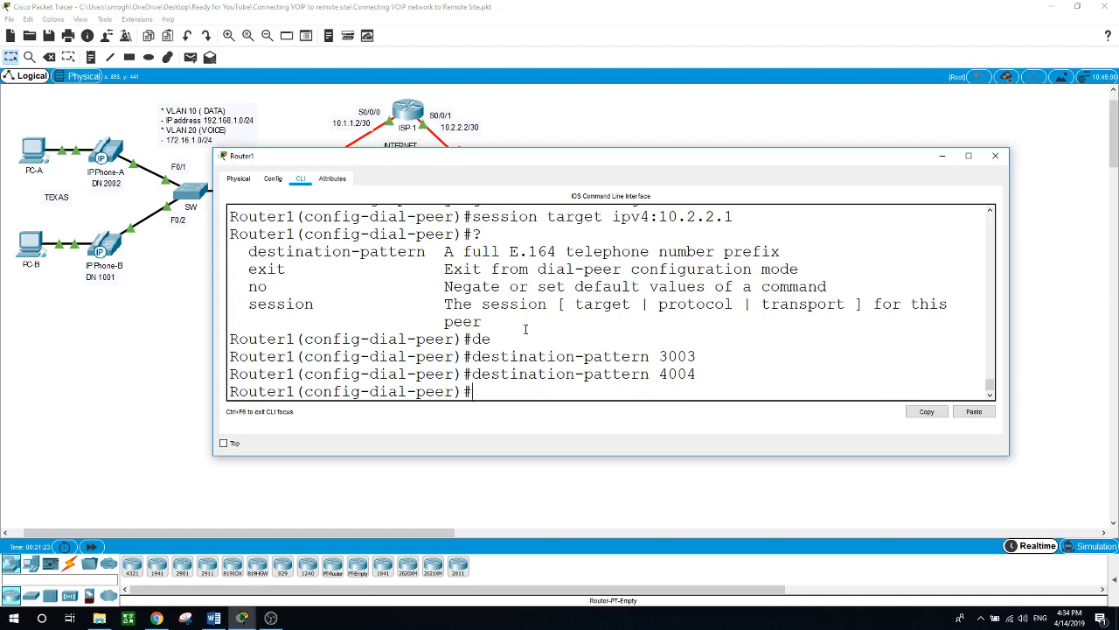
pyautogui.click(452, 476)
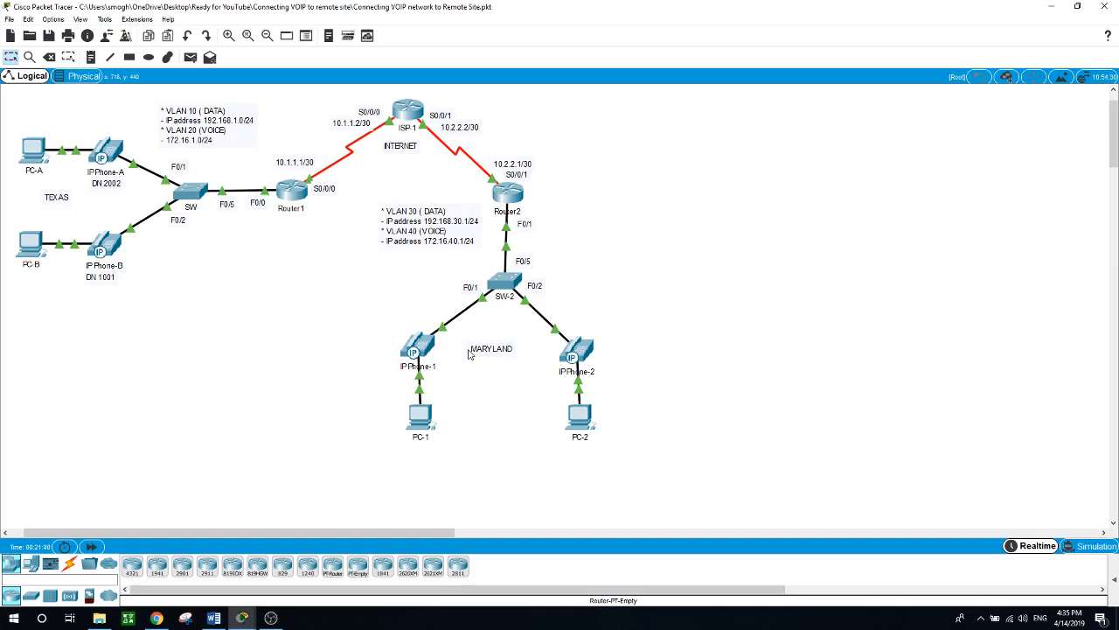
pyautogui.click(294, 193)
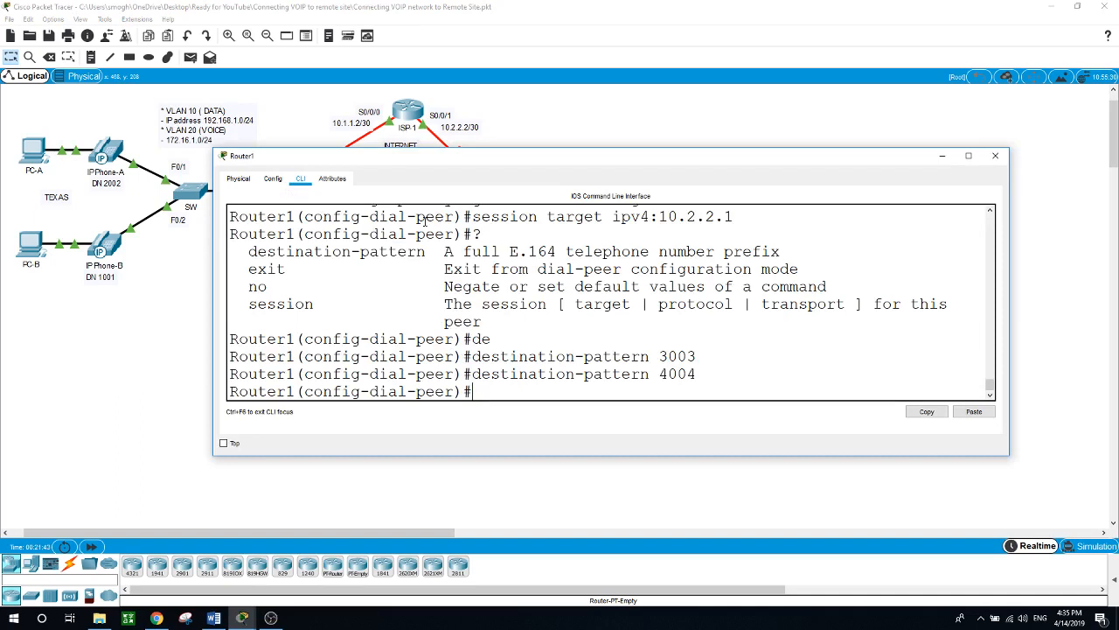
pyautogui.click(558, 136)
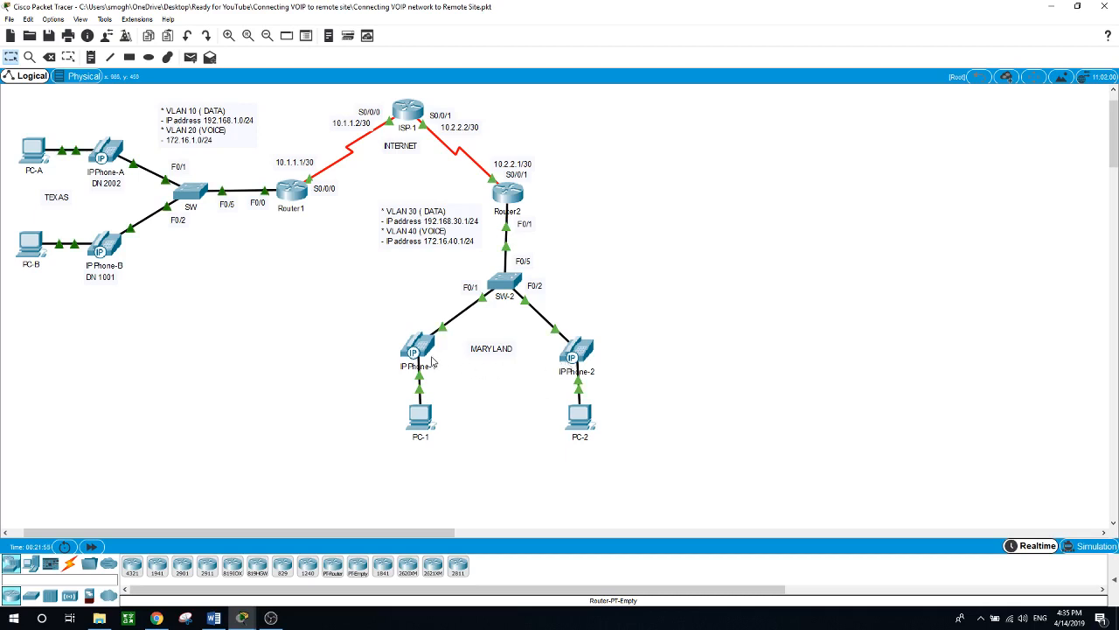
pyautogui.moveTo(430, 359)
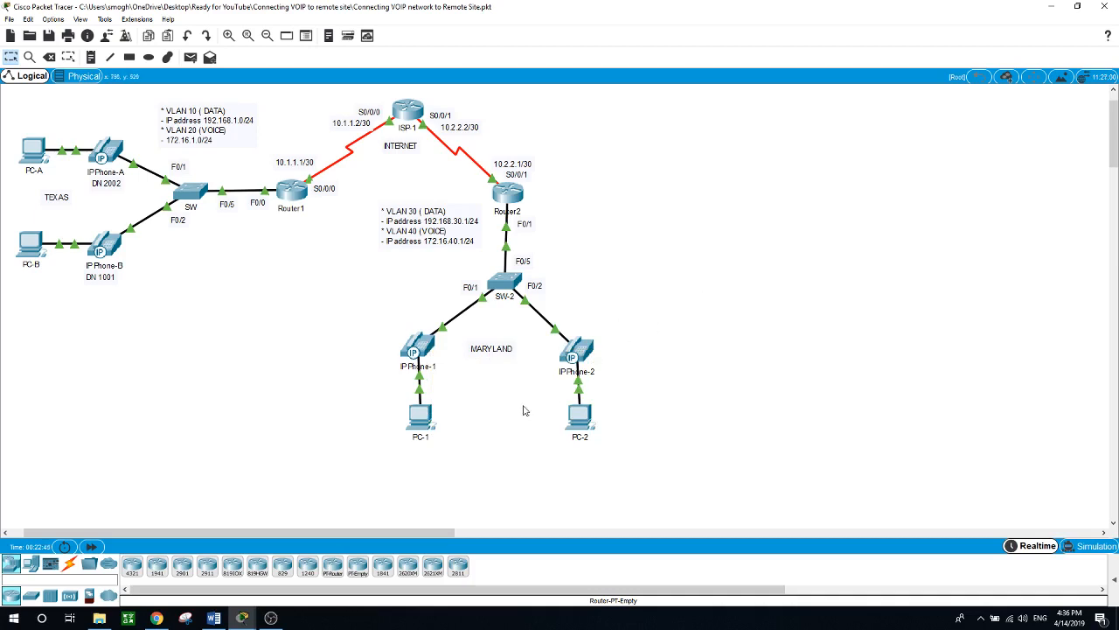
pyautogui.click(418, 345)
pyautogui.press('Escape')
pyautogui.click(512, 289)
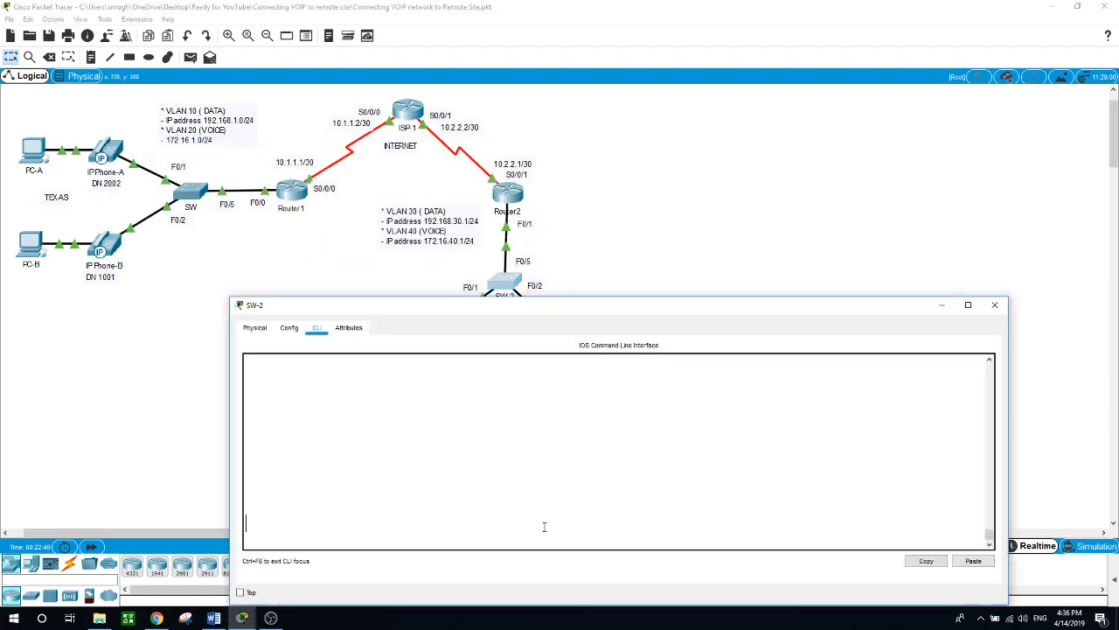
pyautogui.click(588, 254)
pyautogui.click(291, 191)
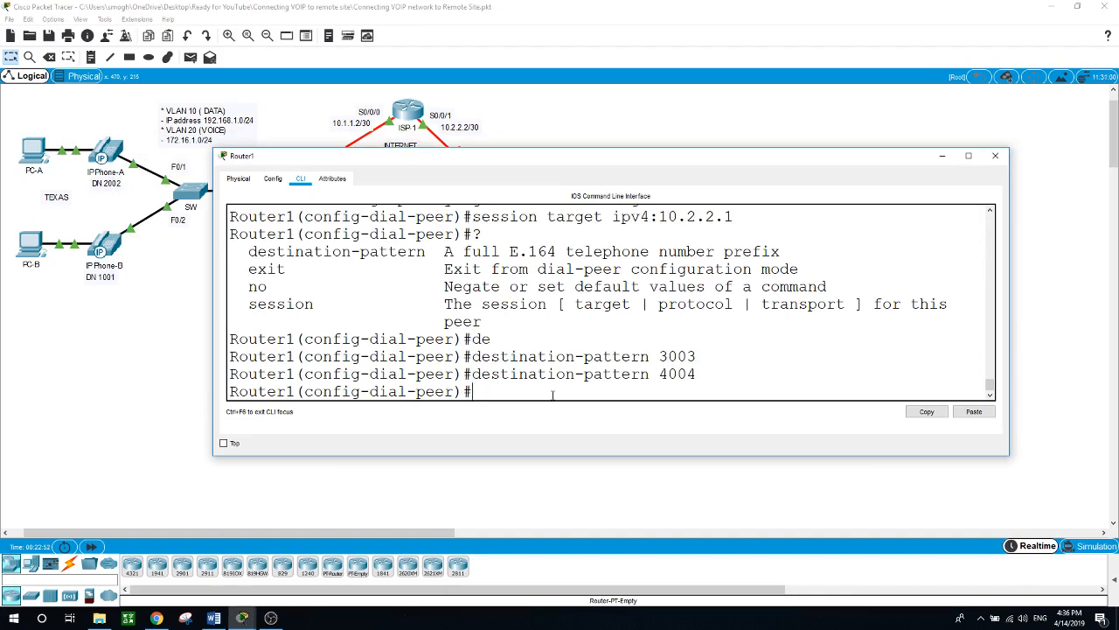
pyautogui.press('Up')
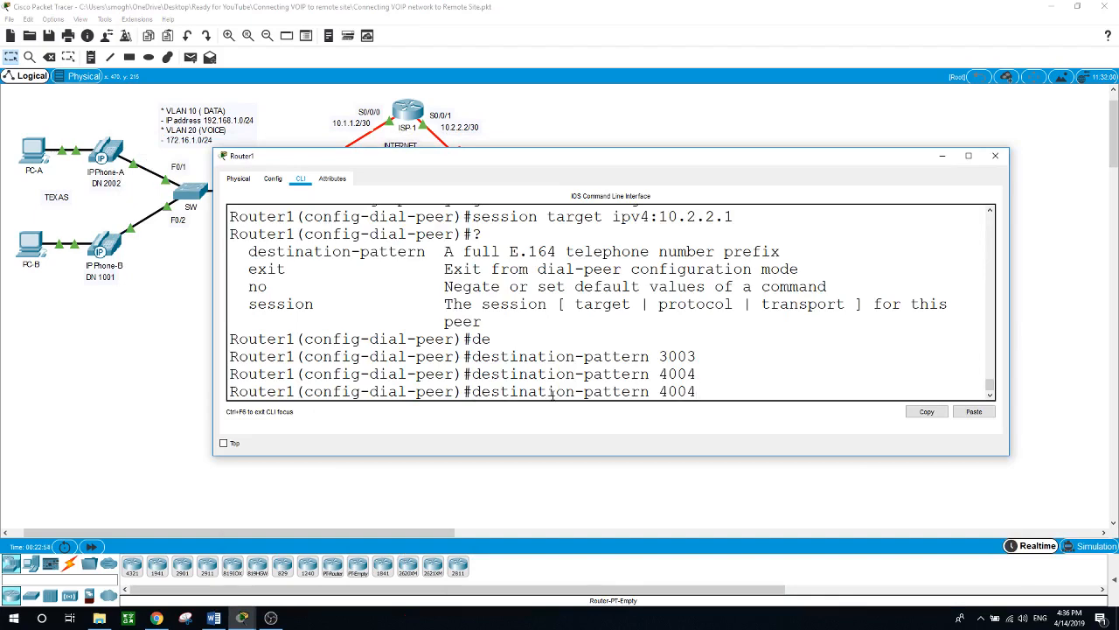
pyautogui.press('BackSpace')
pyautogui.press('BackSpace')
pyautogui.press('BackSpace')
pyautogui.press('BackSpace')
pyautogui.press('BackSpace')
pyautogui.write('300')
pyautogui.write('.')
pyautogui.press('BackSpace')
pyautogui.press('BackSpace')
pyautogui.press('BackSpace')
pyautogui.press('BackSpace')
pyautogui.press('BackSpace')
pyautogui.press('BackSpace')
pyautogui.press('BackSpace')
pyautogui.press('BackSpace')
pyautogui.press('BackSpace')
pyautogui.press('BackSpace')
pyautogui.press('BackSpace')
pyautogui.press('BackSpace')
pyautogui.press('BackSpace')
pyautogui.press('BackSpace')
pyautogui.press('BackSpace')
pyautogui.press('BackSpace')
pyautogui.press('BackSpace')
pyautogui.press('BackSpace')
pyautogui.press('BackSpace')
pyautogui.press('BackSpace')
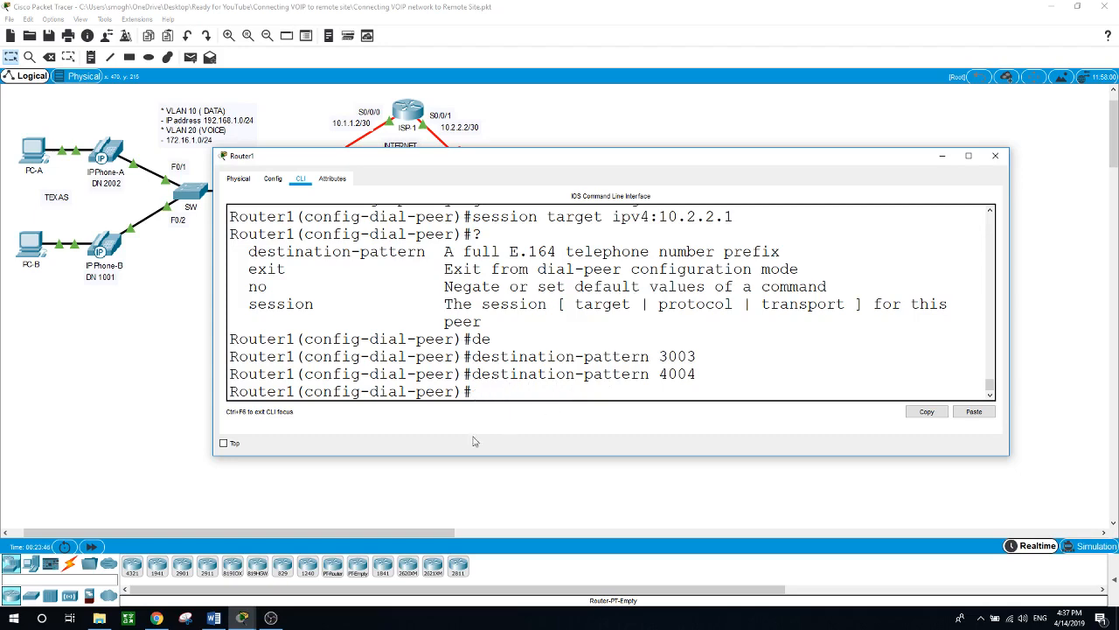
pyautogui.hotkey('alt', 'F4')
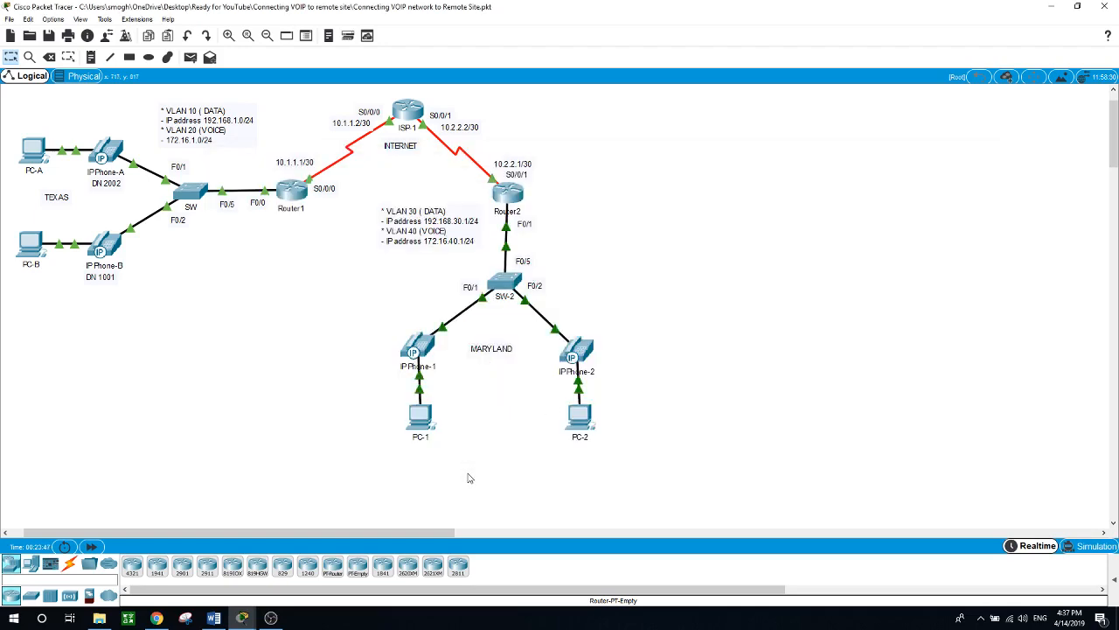
# Open Router2's command line and return from OSPF router configuration to global configuration mode.
pyautogui.click(511, 196)
pyautogui.write('exit')
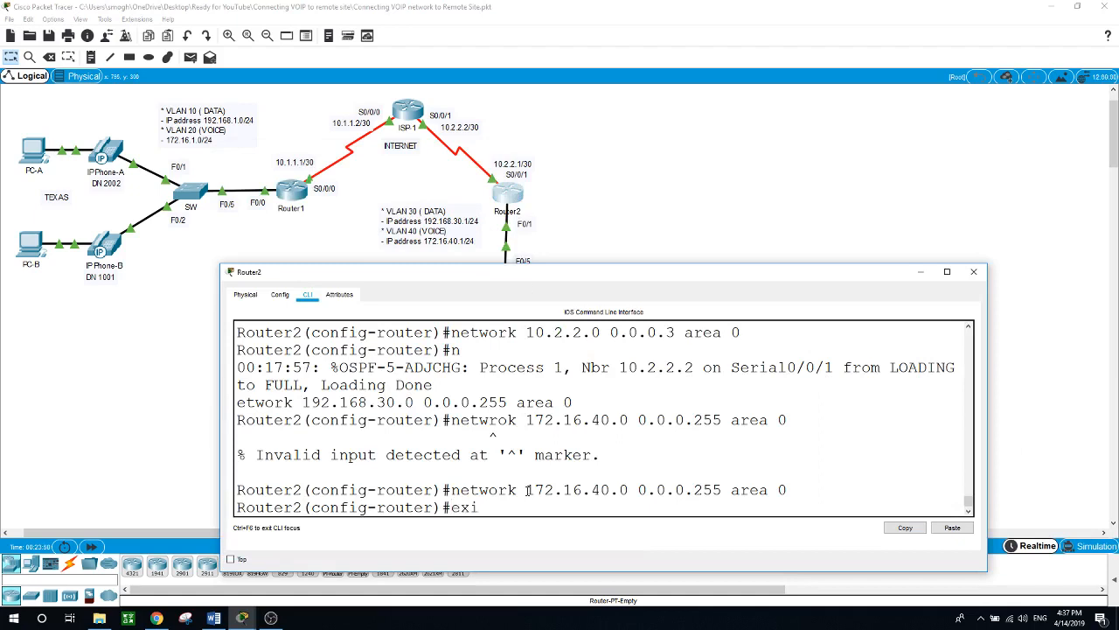
pyautogui.press('Return')
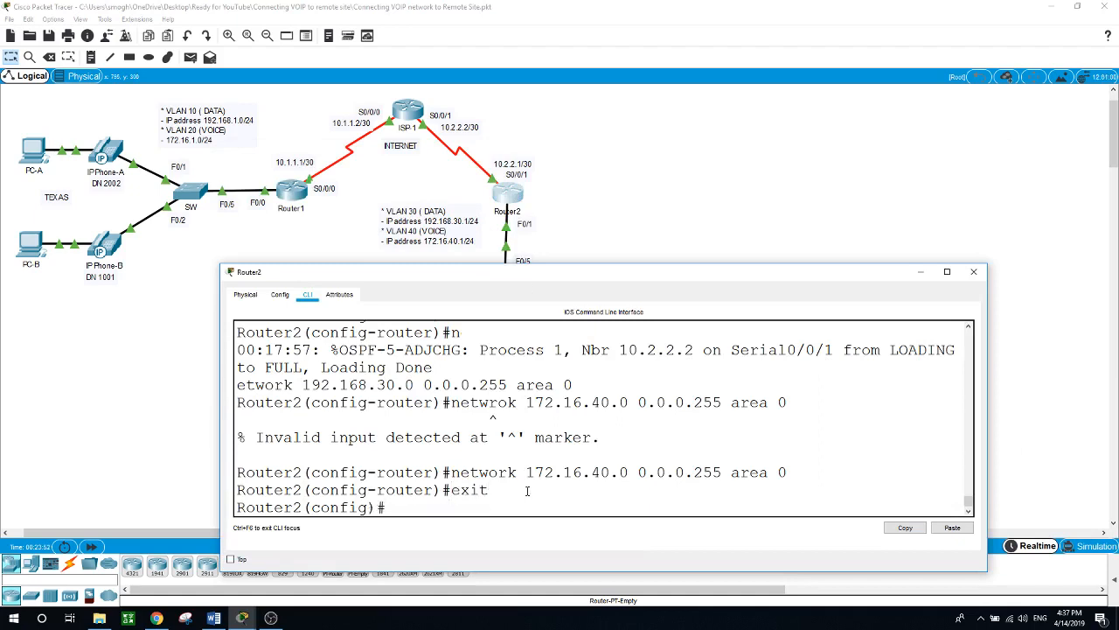
# Create voice dial peer 100 of type voip on Router2, consulting the command help for the available options.
pyautogui.write('di')
pyautogui.press('Tab')
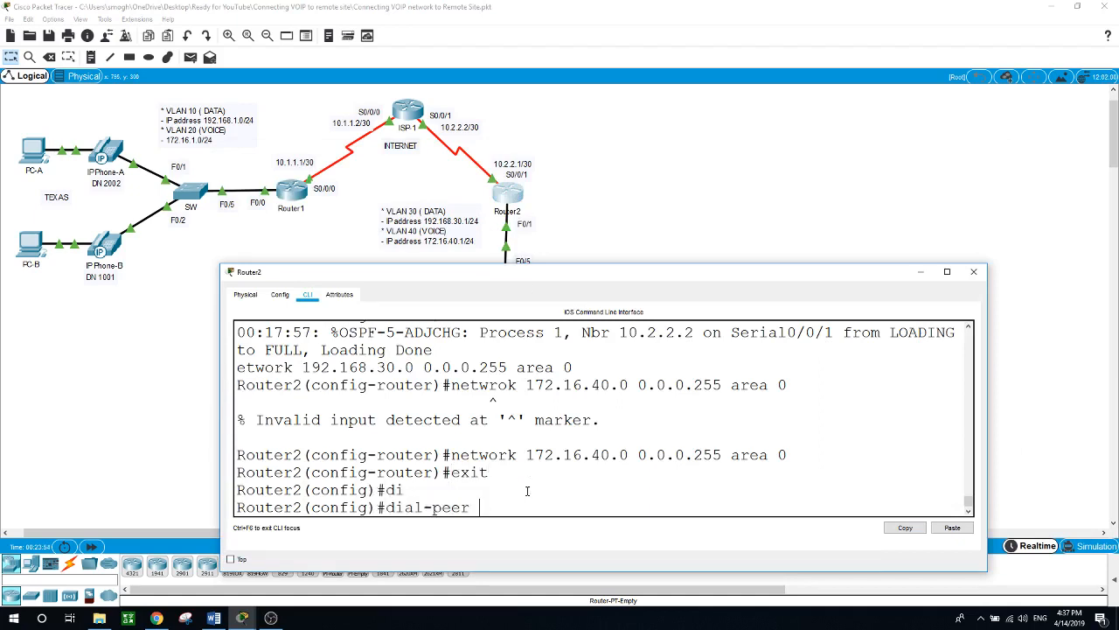
pyautogui.write('?voi')
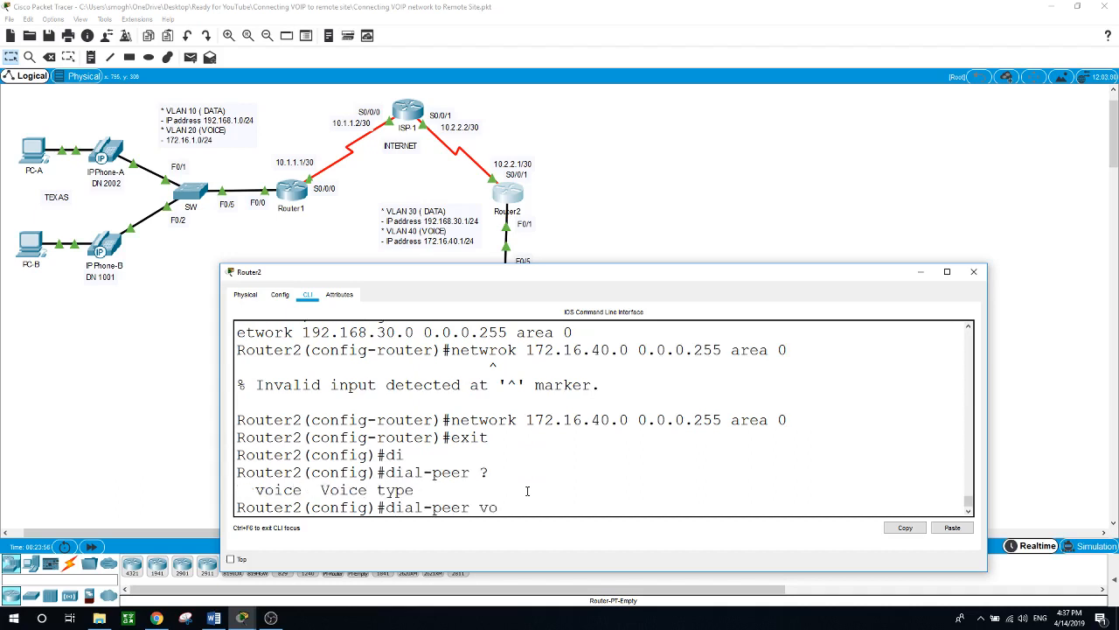
pyautogui.press('Tab')
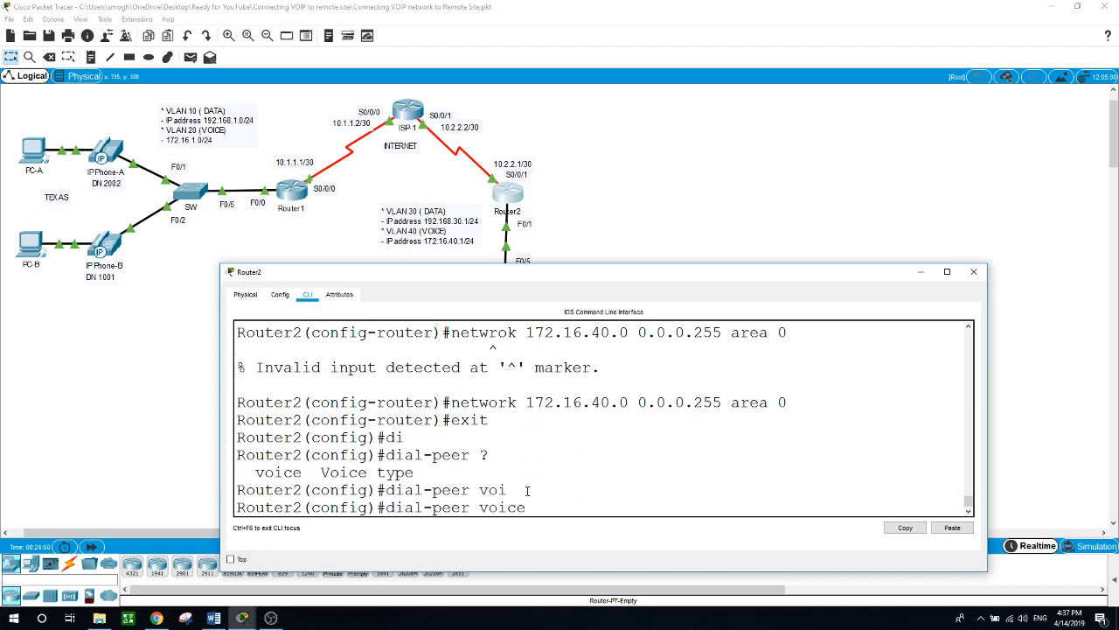
pyautogui.write('?')
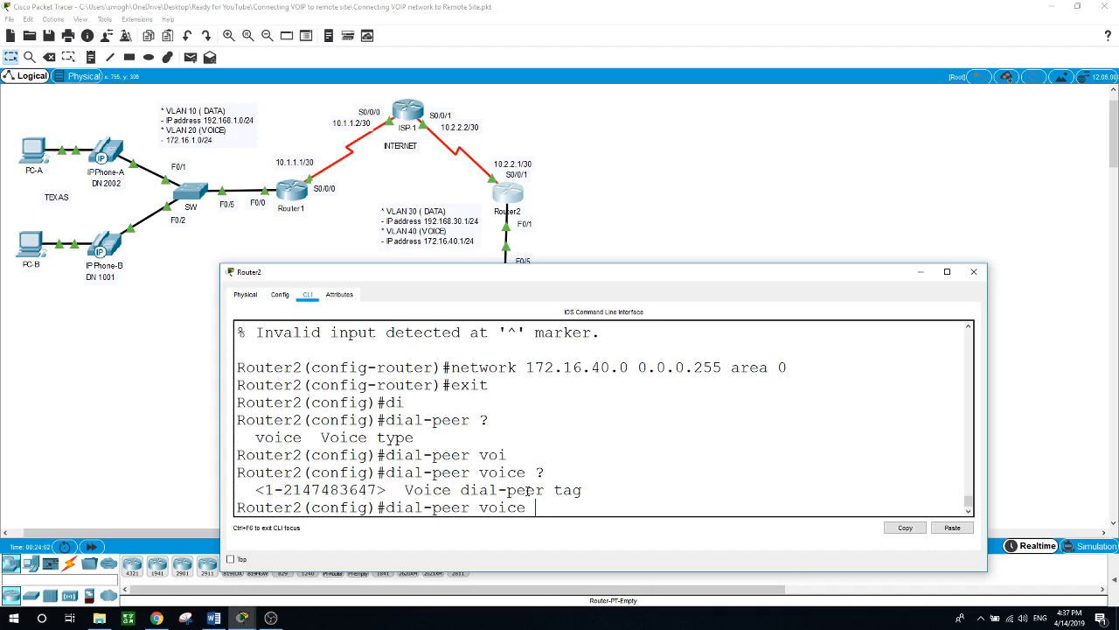
pyautogui.write('100 ?voip')
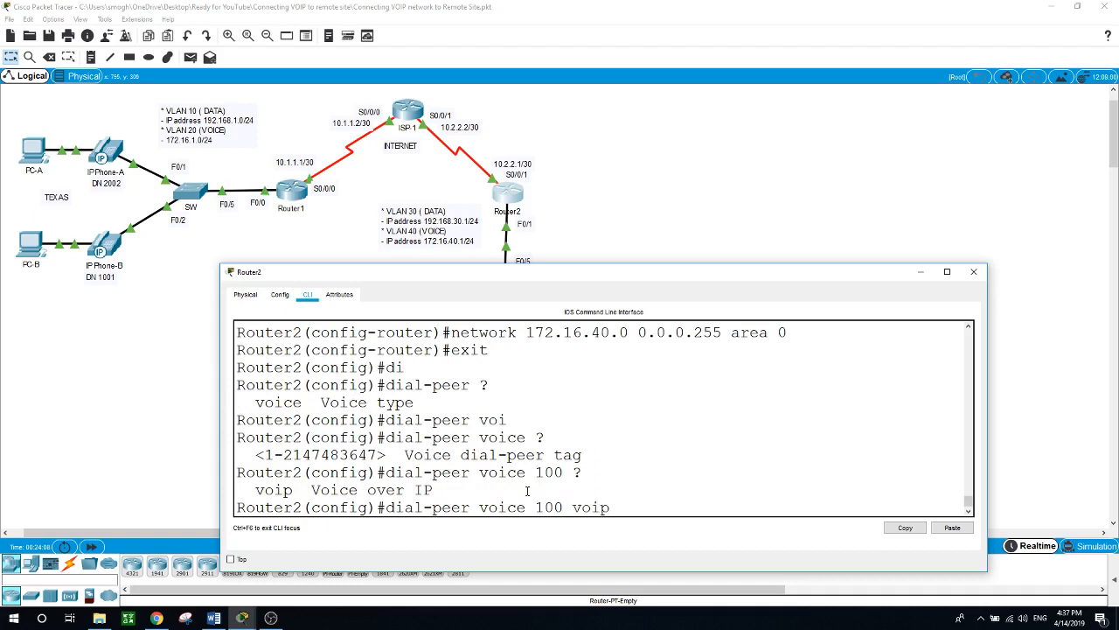
pyautogui.press('Return')
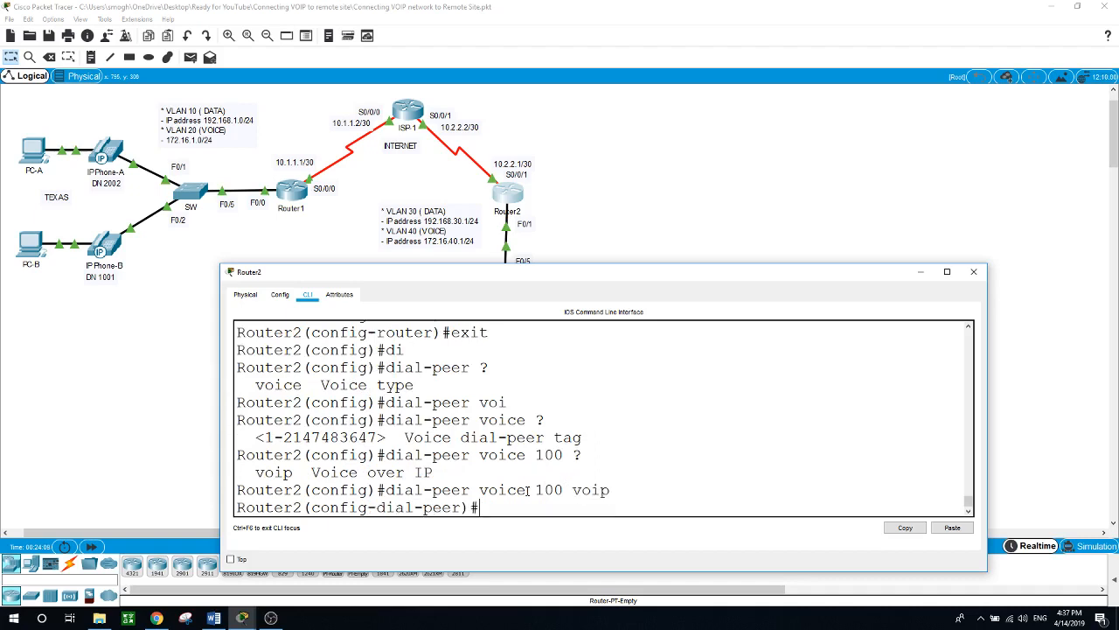
# Set dial peer 100's session target on Router2 to ipv4:10.1.1.1, consulting the command help for the available options.
pyautogui.write('?')
pyautogui.write('se')
pyautogui.press('Tab')
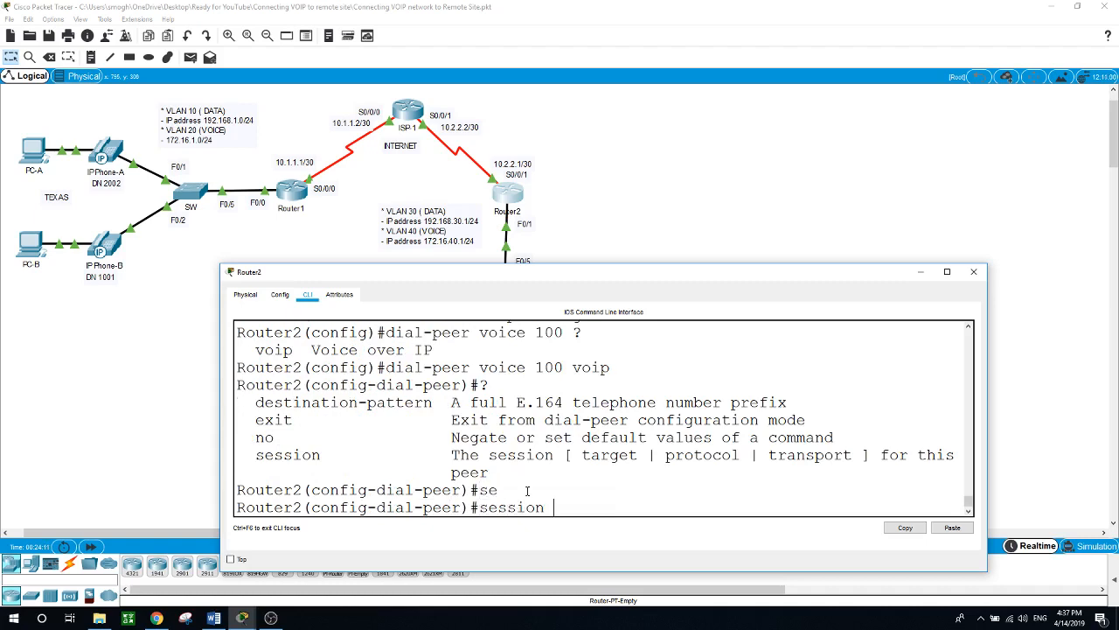
pyautogui.write('?')
pyautogui.write('t')
pyautogui.press('Tab')
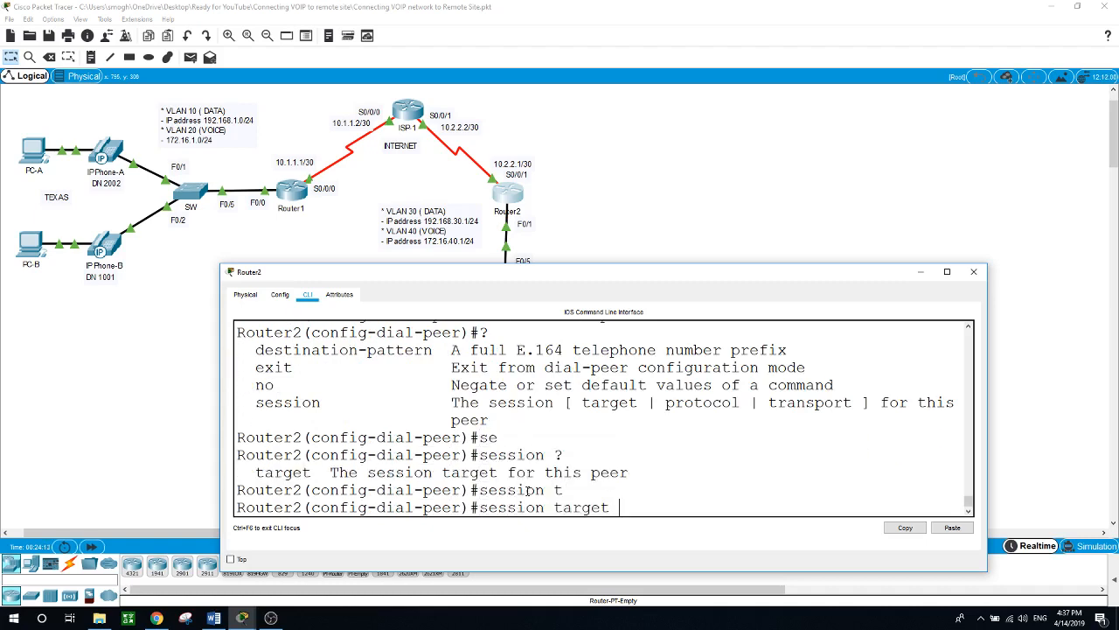
pyautogui.write('?')
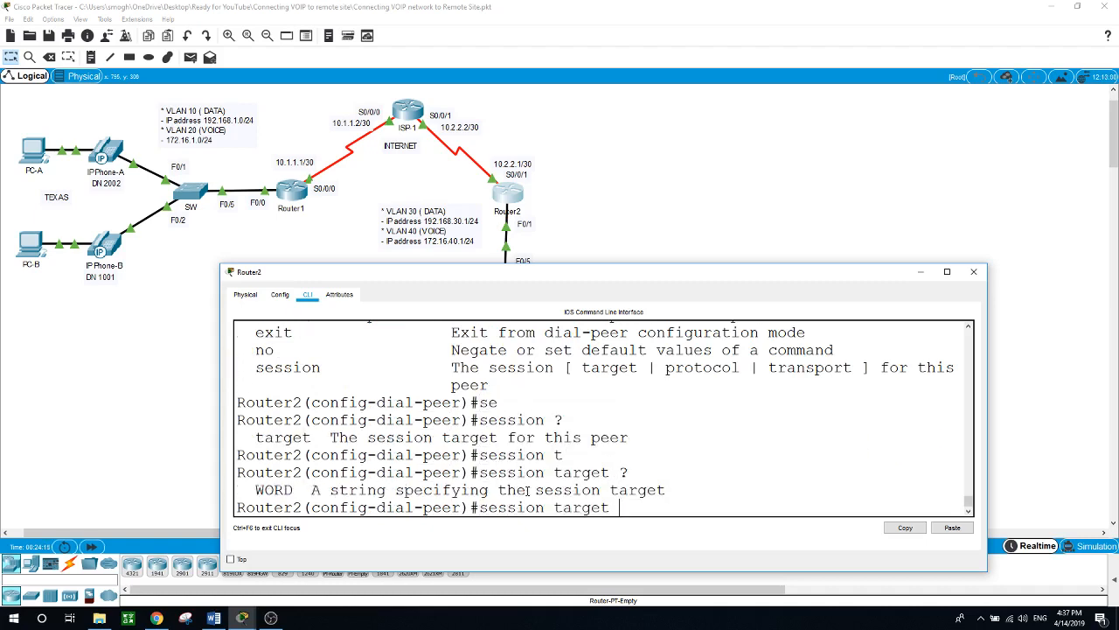
pyautogui.write('ipv4:')
pyautogui.write('10.1.1.1')
pyautogui.press('Return')
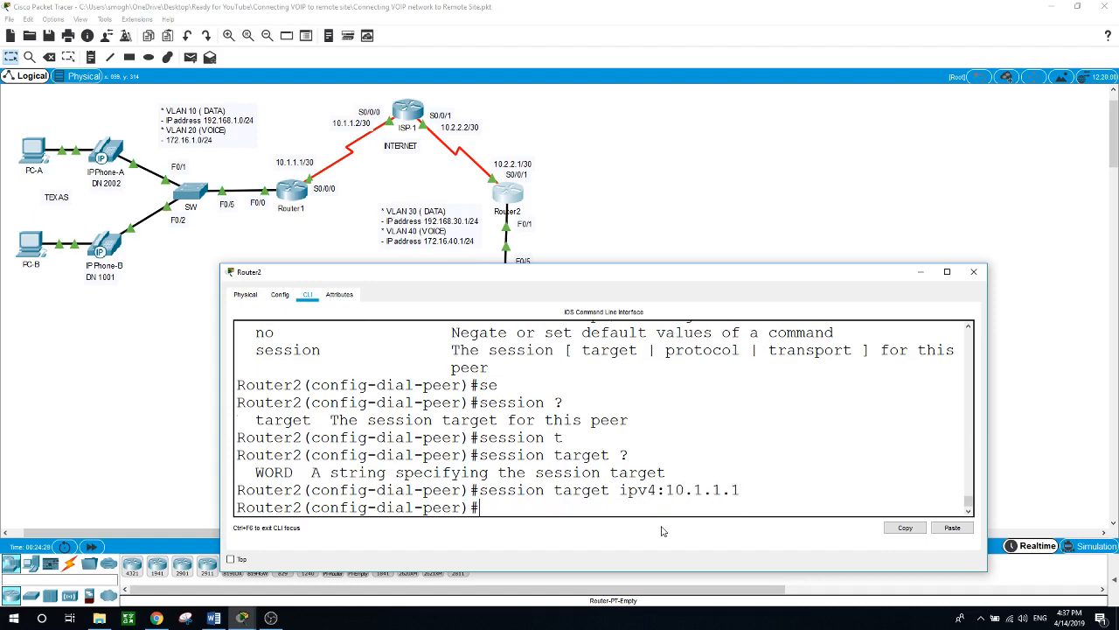
# Assign destination-pattern 2002 to dial peer 100 on Router2, consulting the command help for the available options.
pyautogui.write('?')
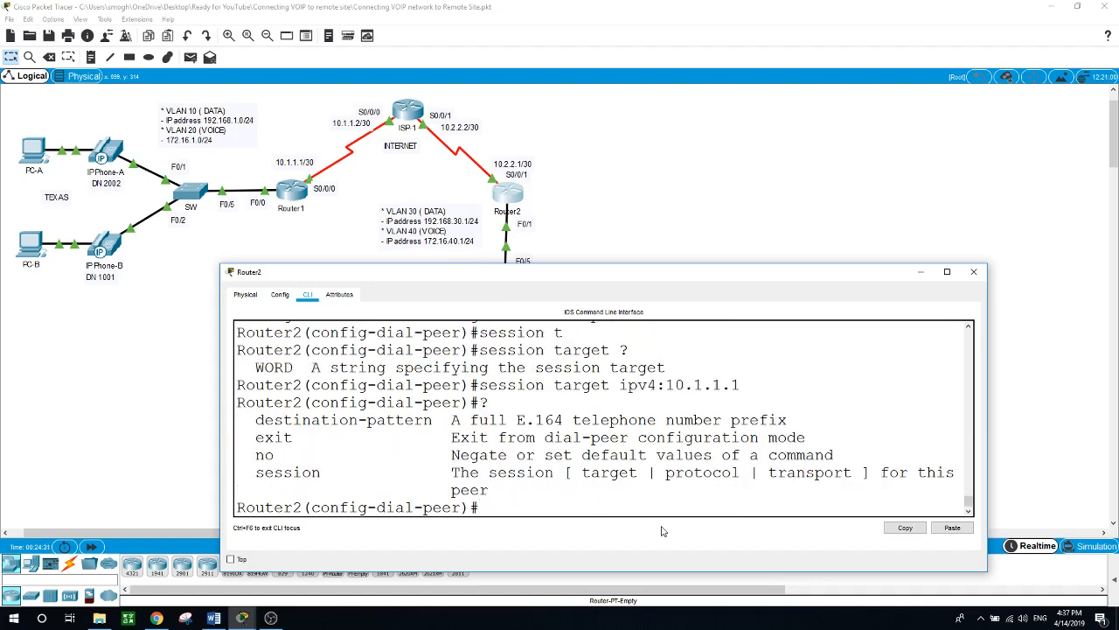
pyautogui.write('de')
pyautogui.press('Tab')
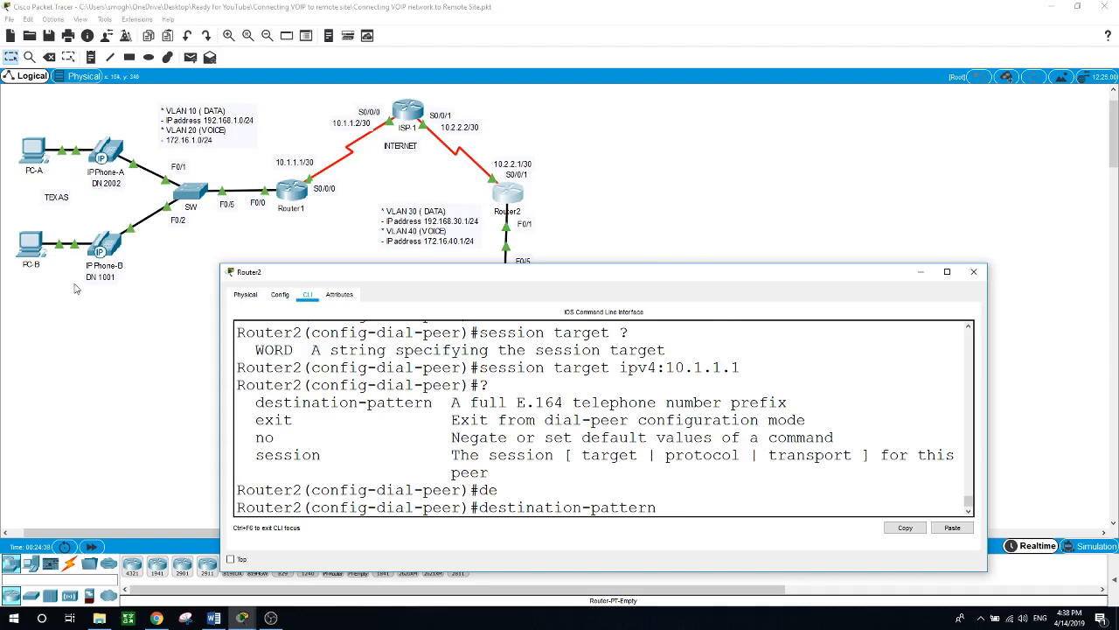
pyautogui.write('200.')
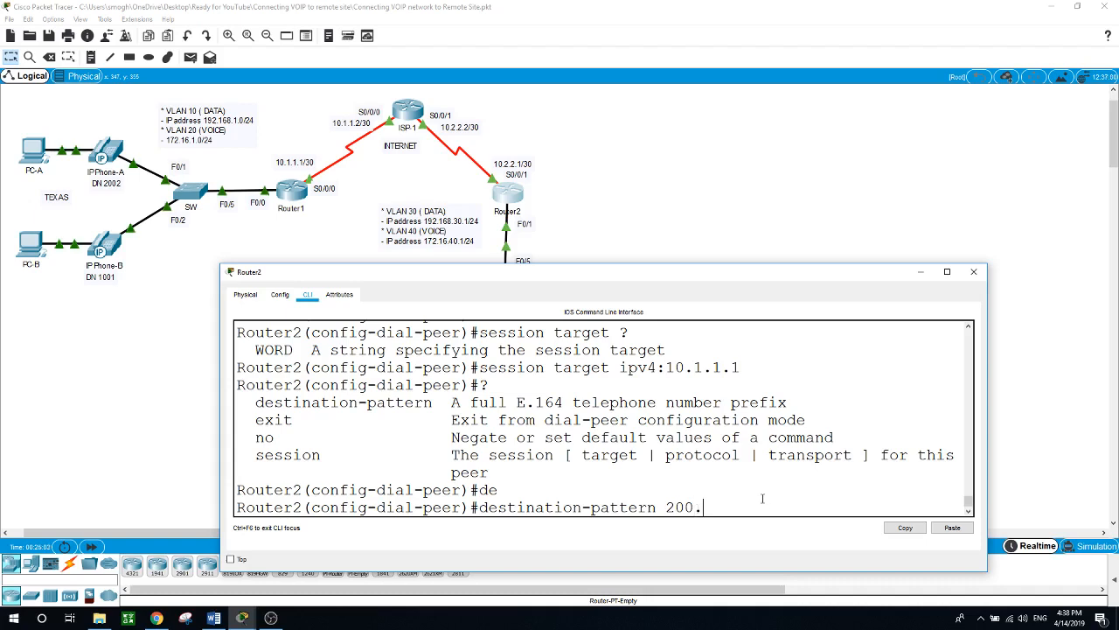
pyautogui.press('BackSpace')
pyautogui.write('2')
pyautogui.press('Return')
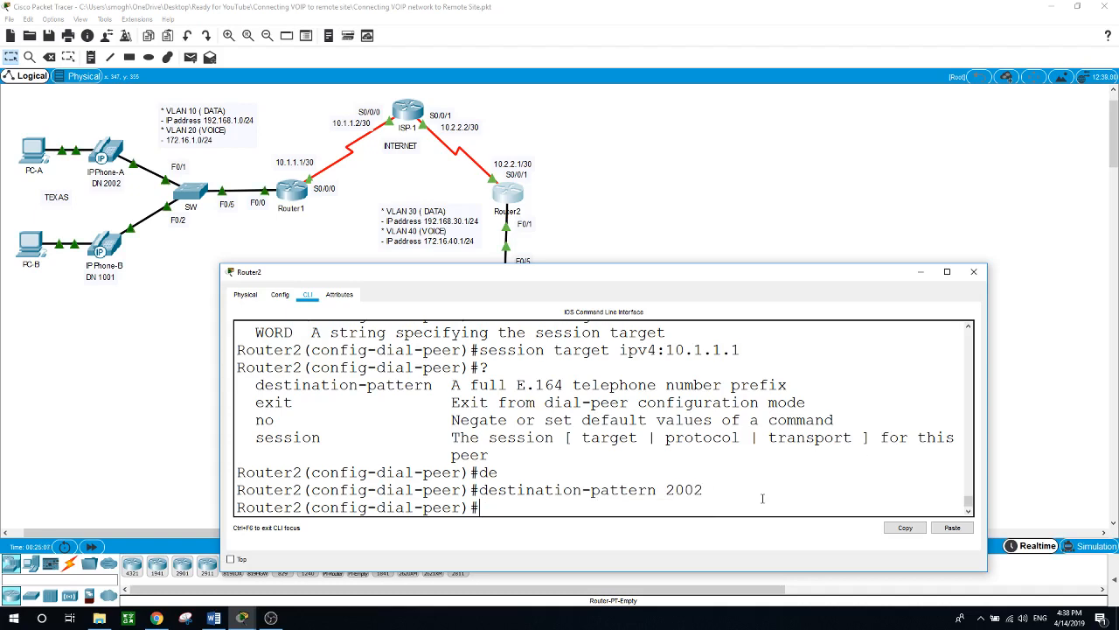
# Enter destination-pattern 1001 for dial peer 100 on Router2 and return to the network topology.
pyautogui.write('destination-pattern')
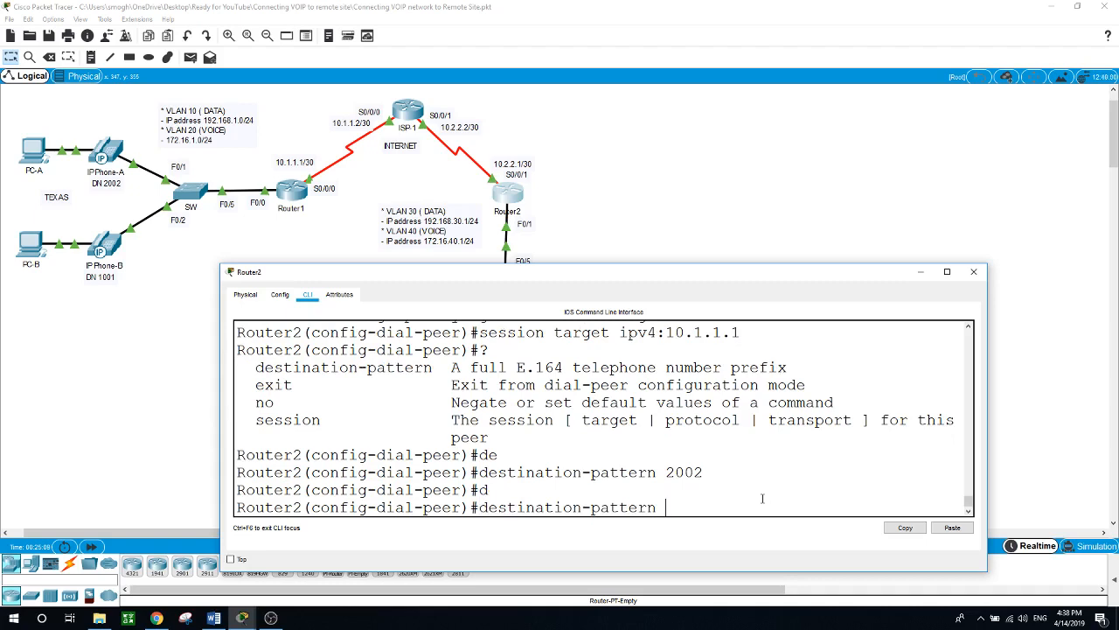
pyautogui.write('100')
pyautogui.write('1')
pyautogui.press('Return')
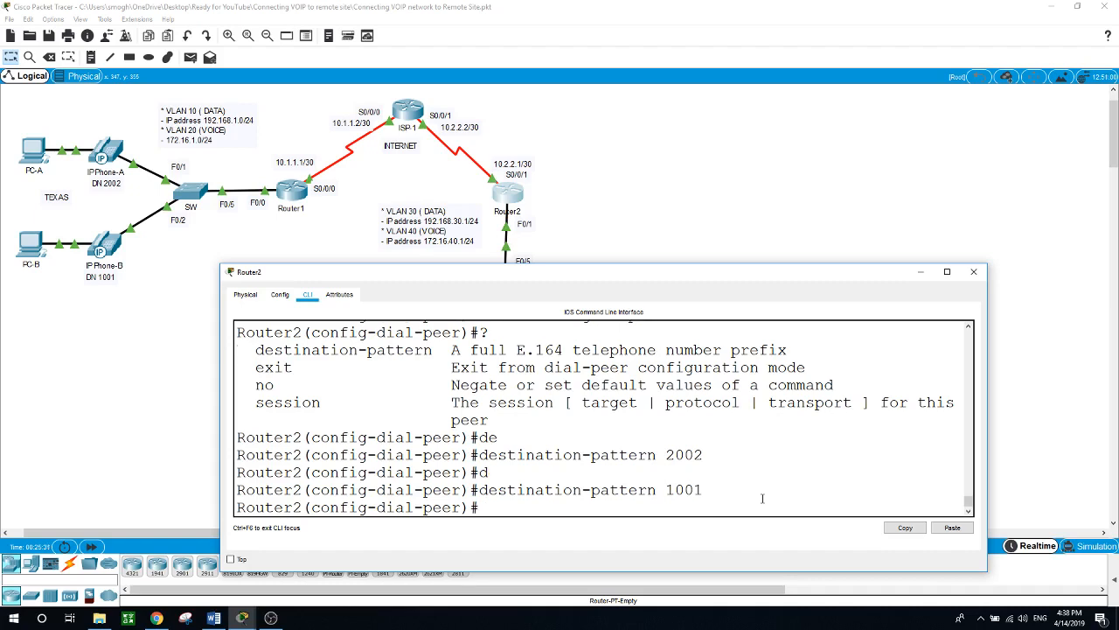
pyautogui.click(716, 223)
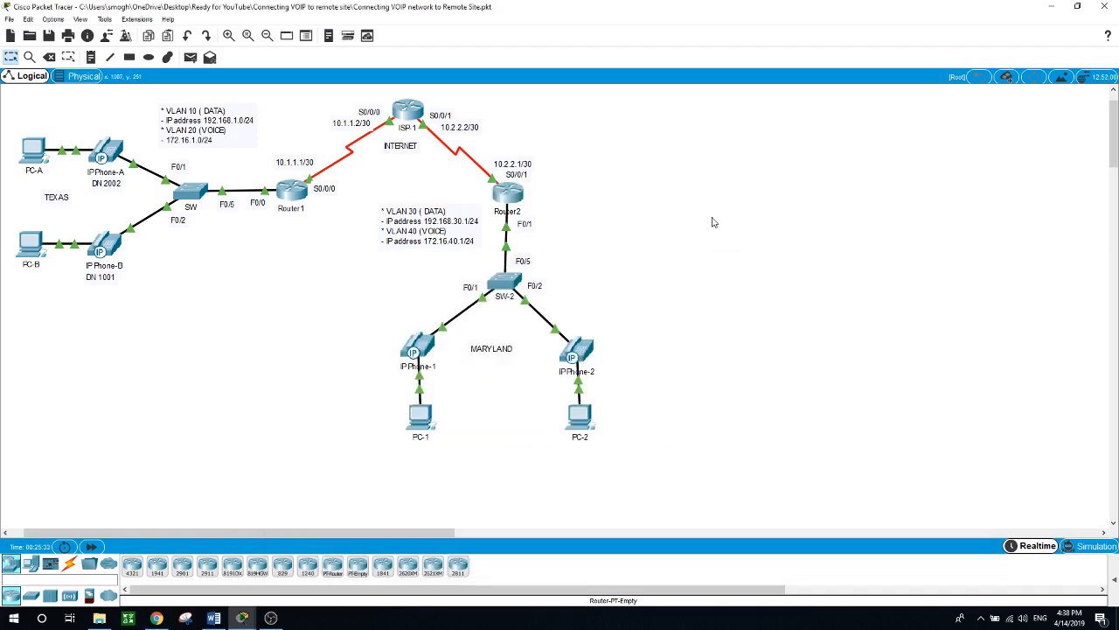
# On IP Phone-2, hang up the previous call, dial 1001 and lift the handset to call IP Phone-B.
pyautogui.click(589, 353)
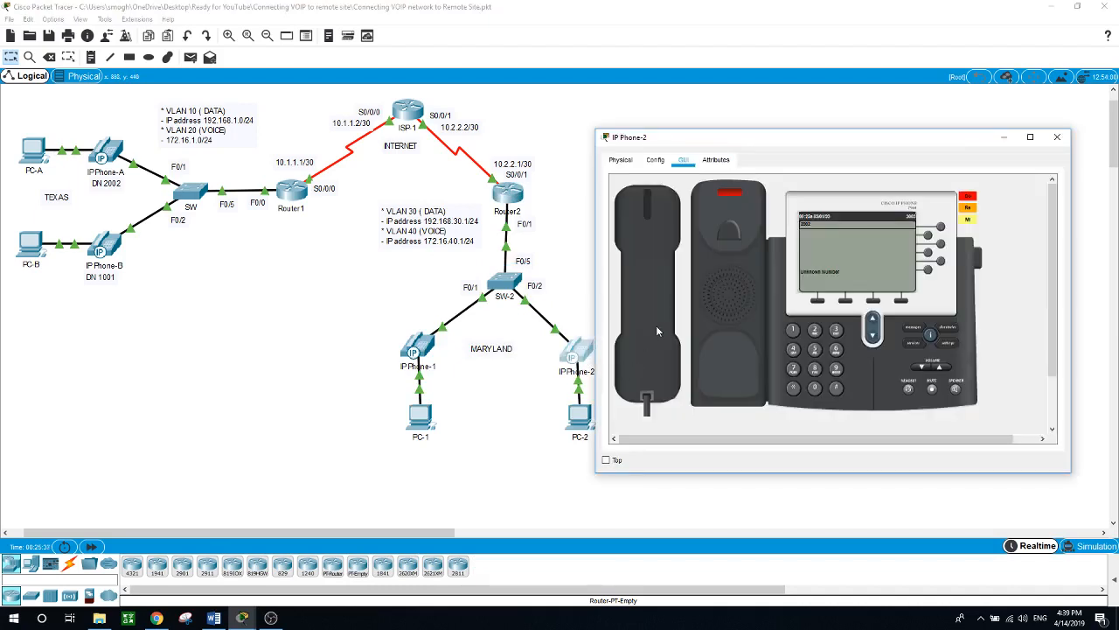
pyautogui.click(664, 304)
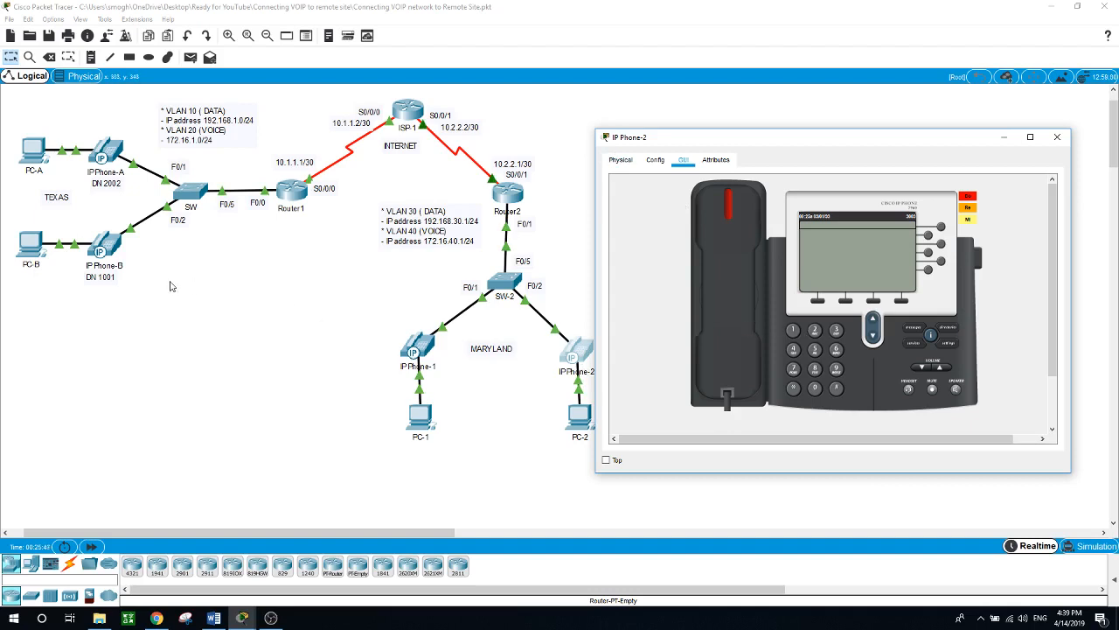
pyautogui.click(792, 330)
pyautogui.click(815, 389)
pyautogui.click(815, 389)
pyautogui.click(792, 331)
pyautogui.click(721, 337)
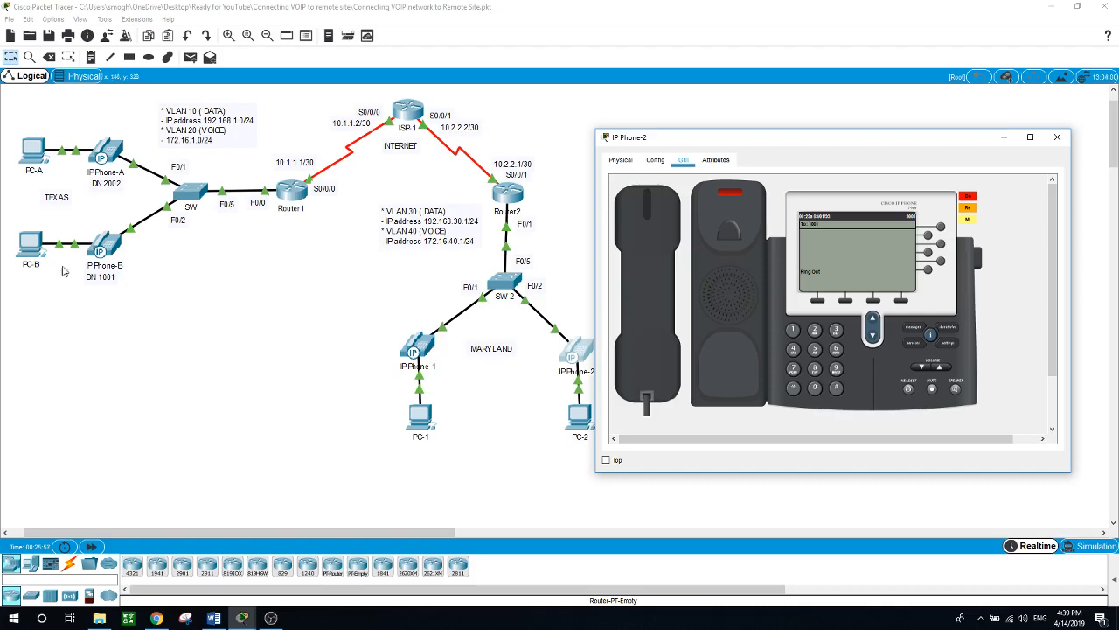
# Open IP Phone-B's phone display to check for the incoming call from IP Phone-2, and return to the topology.
pyautogui.click(35, 248)
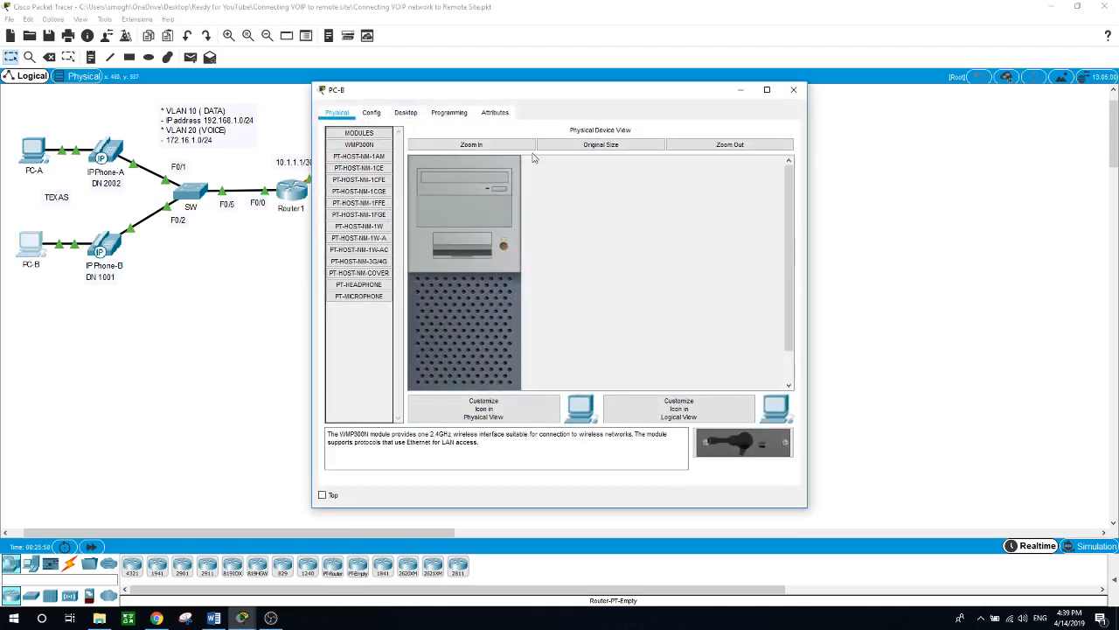
pyautogui.click(105, 247)
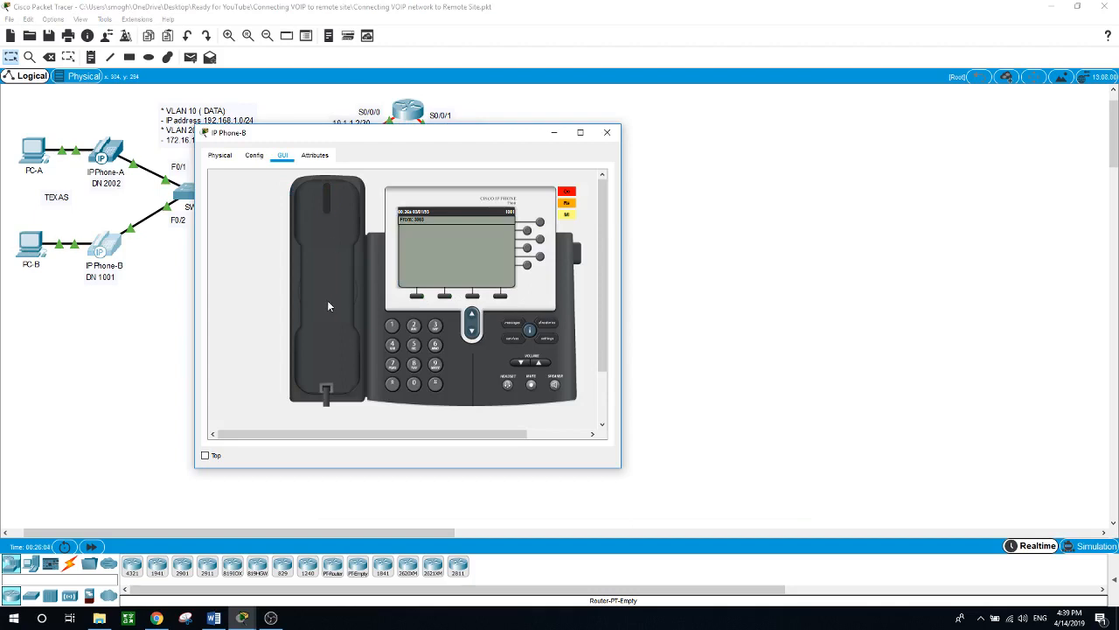
pyautogui.click(144, 322)
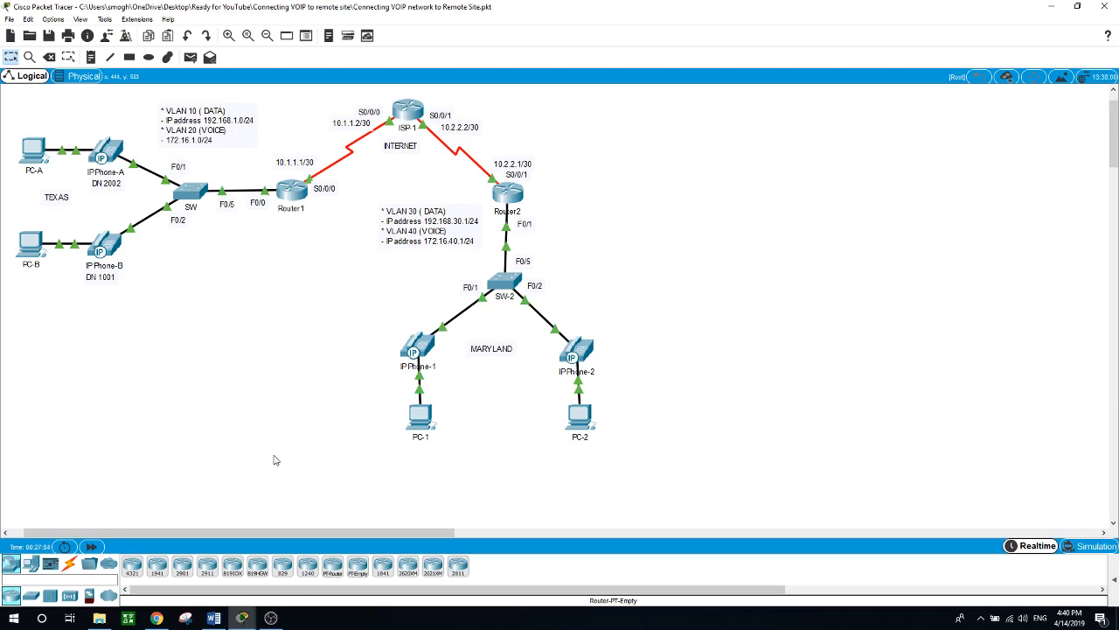
pyautogui.click(271, 617)
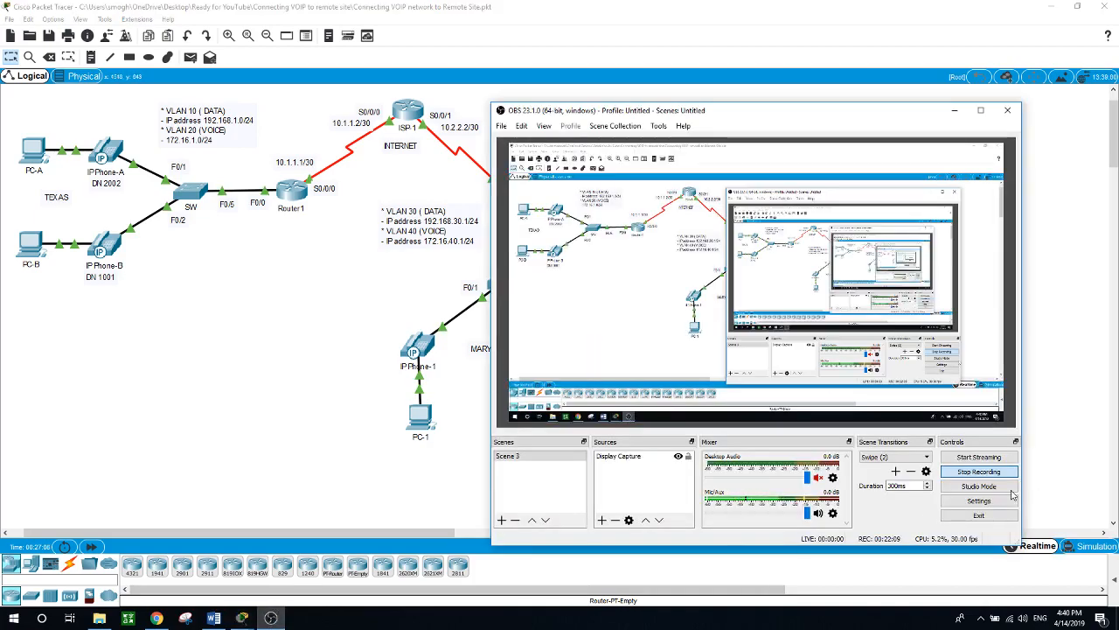